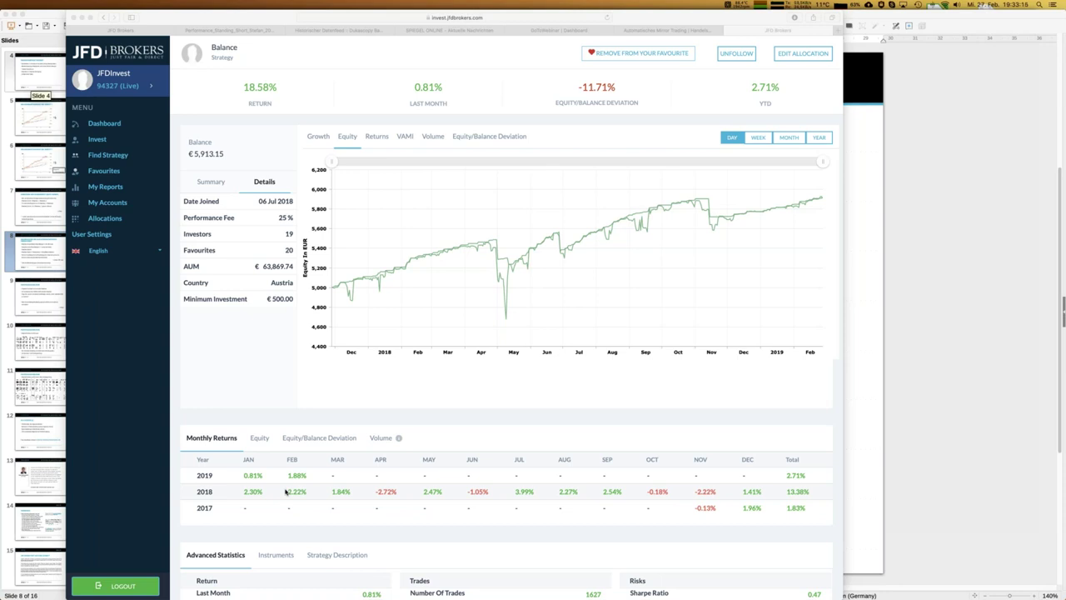
# Switch to the portfolio trading presentation in LibreOffice, look at slide 9 and return to slide 8.
pyautogui.click(47, 307)
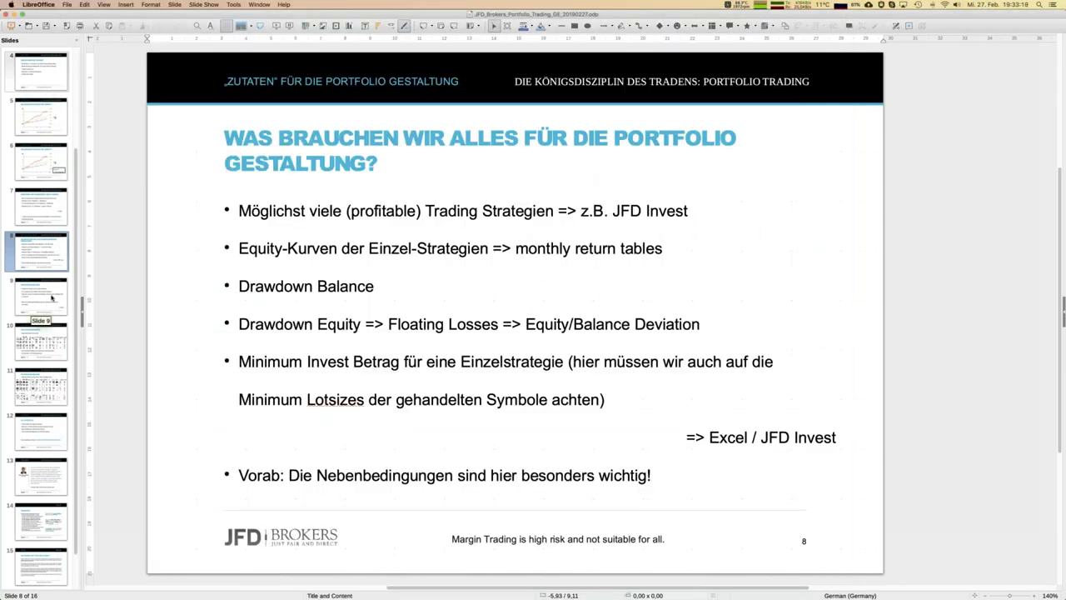
pyautogui.click(51, 297)
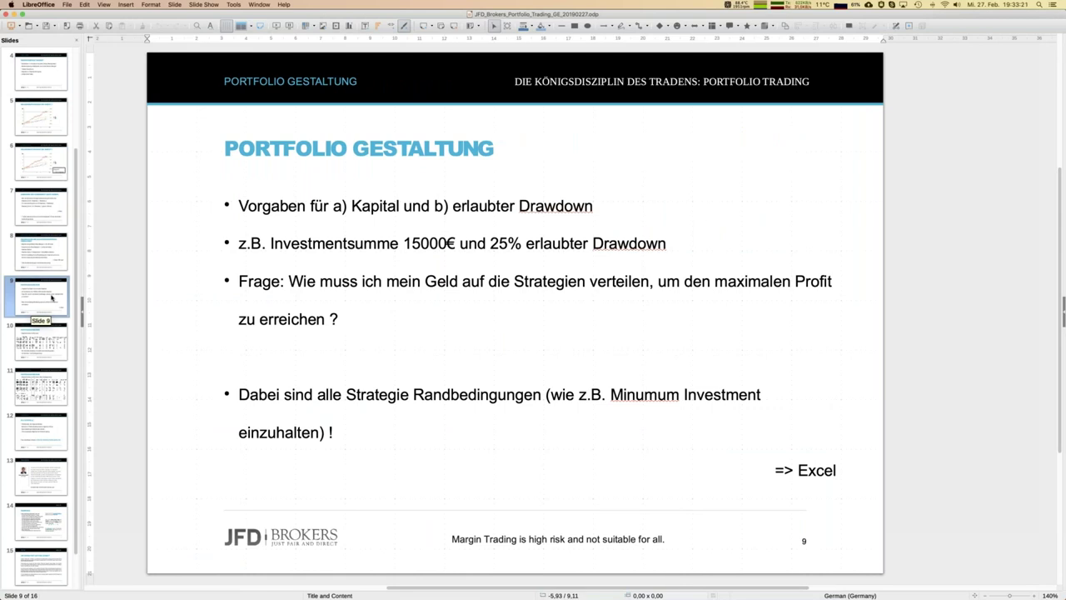
pyautogui.click(47, 250)
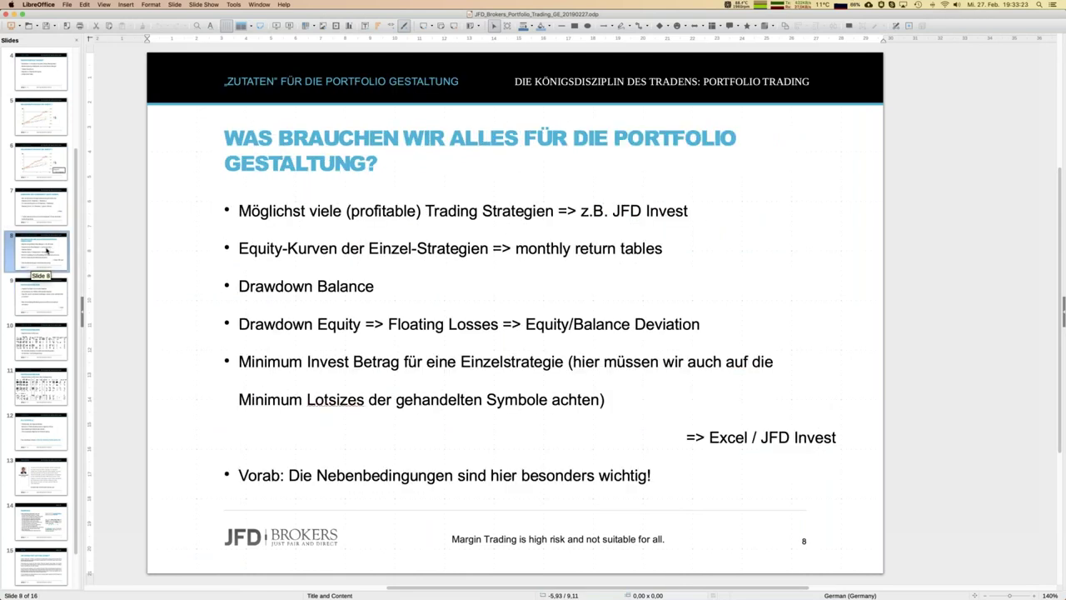
# Switch to JFD_Invest_Portfolio.ods and select the monthly returns table of all strategies, A9:L25, on the Data sheet.
pyautogui.click(259, 4)
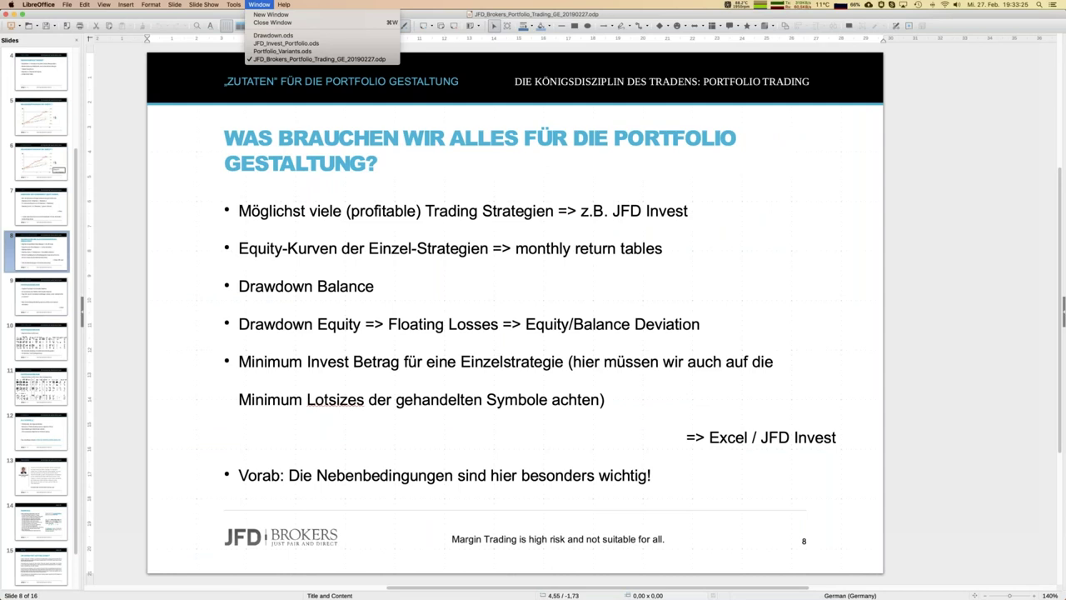
pyautogui.click(279, 46)
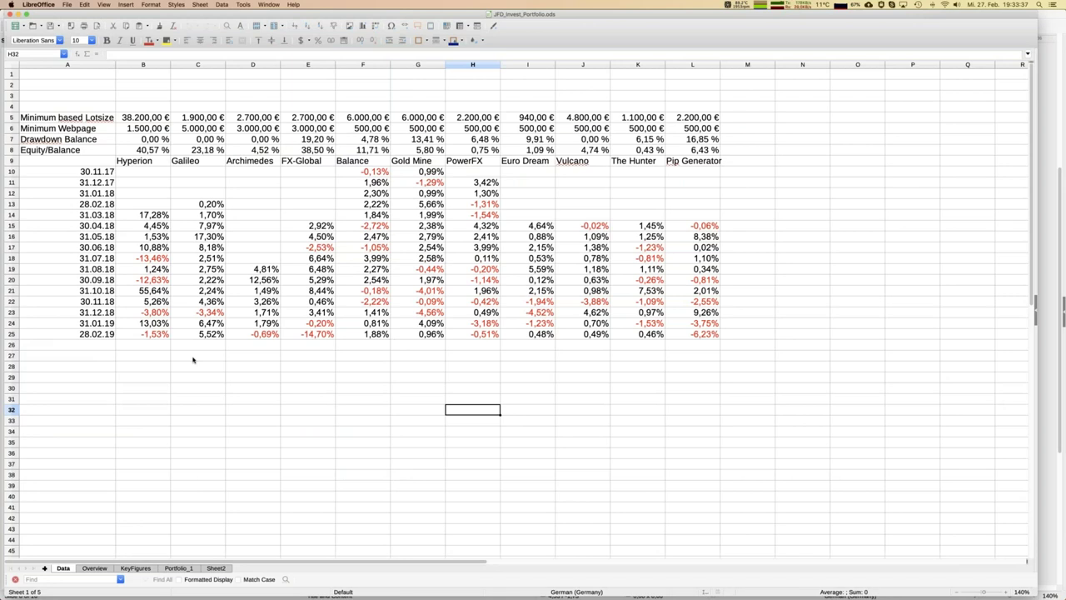
pyautogui.click(1006, 592)
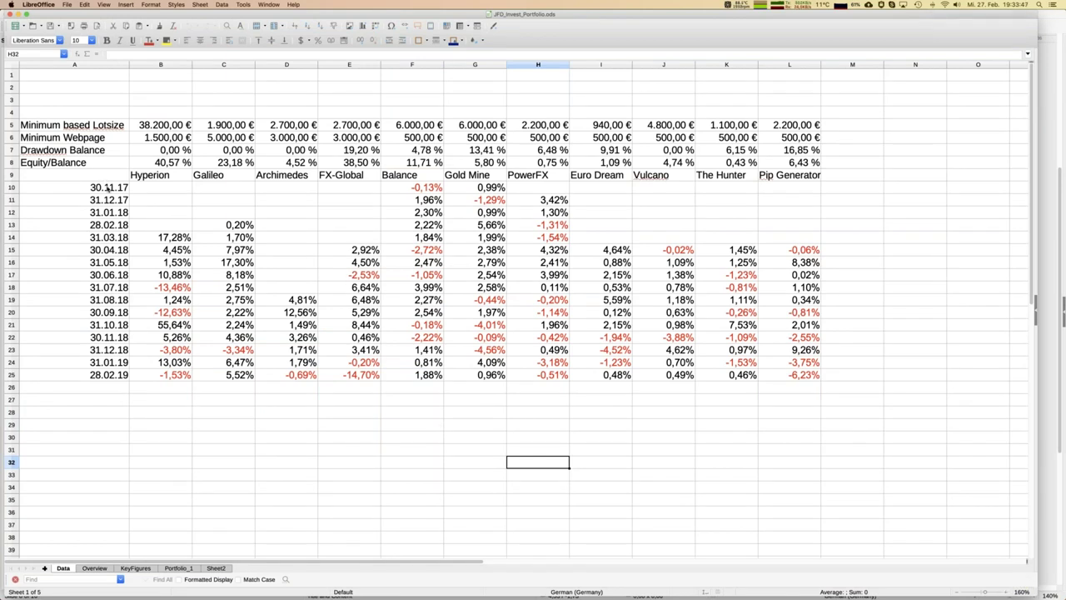
pyautogui.moveTo(108, 177); pyautogui.dragTo(814, 375)
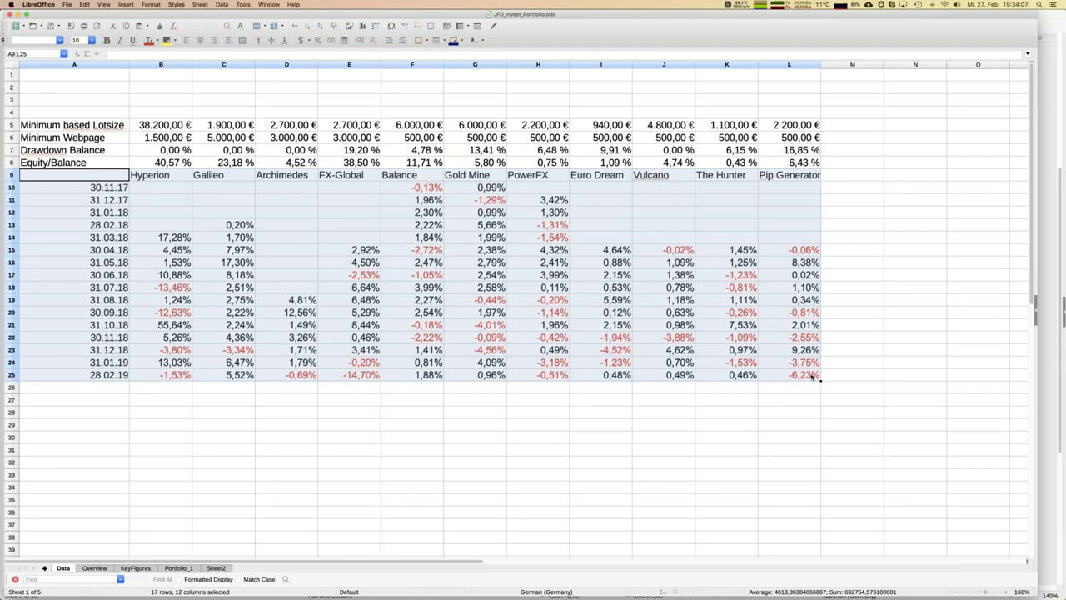
# Examine the drawdown, equity/balance and minimum investment cells of Hyperion, Galileo and Archimedes on the Data sheet.
pyautogui.click(157, 230)
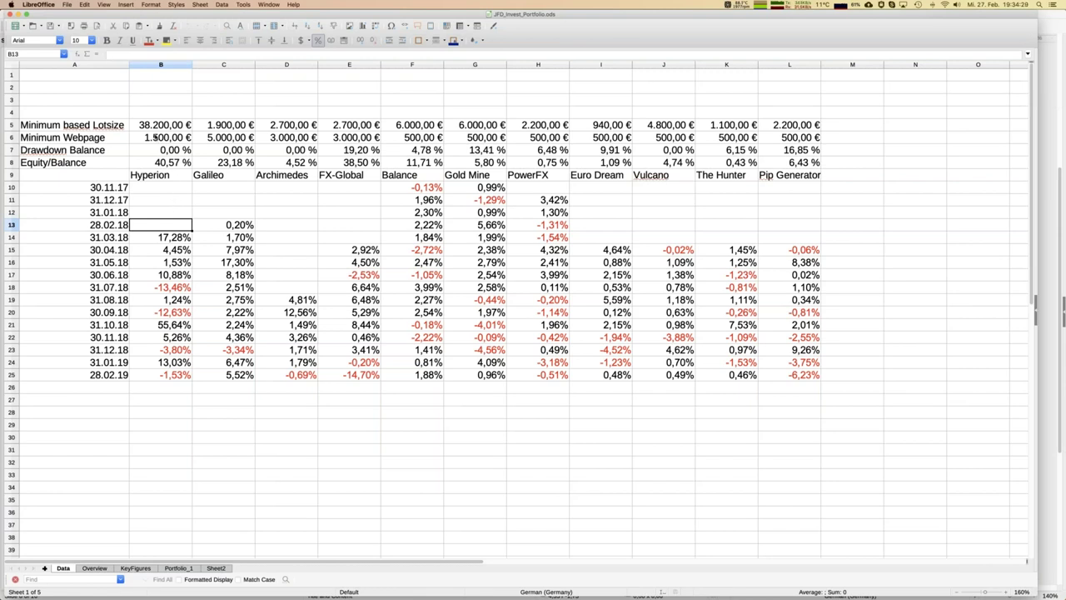
pyautogui.click(157, 150)
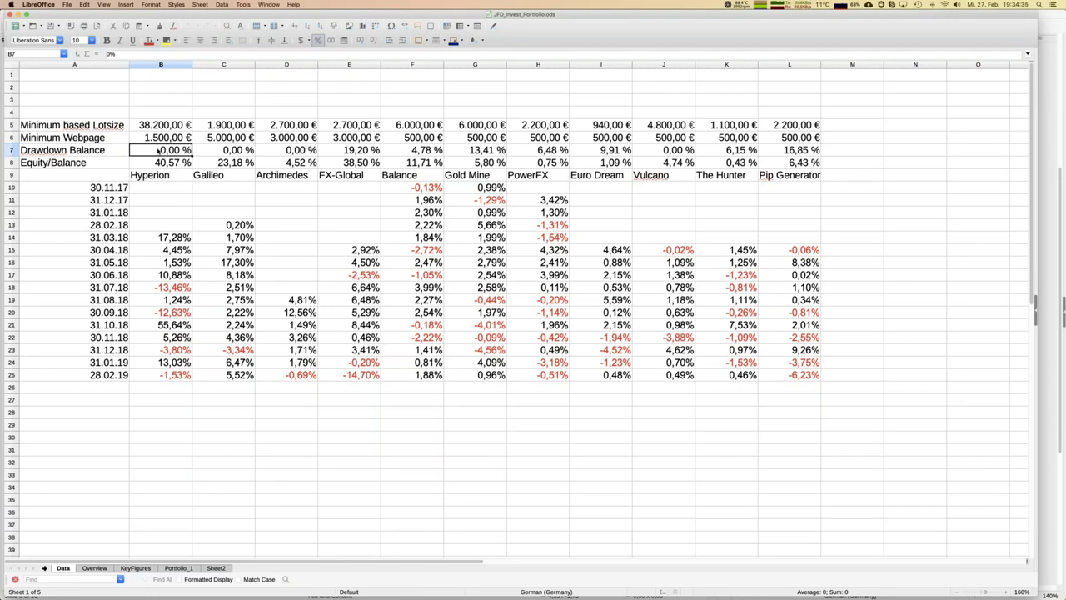
pyautogui.press('Down')
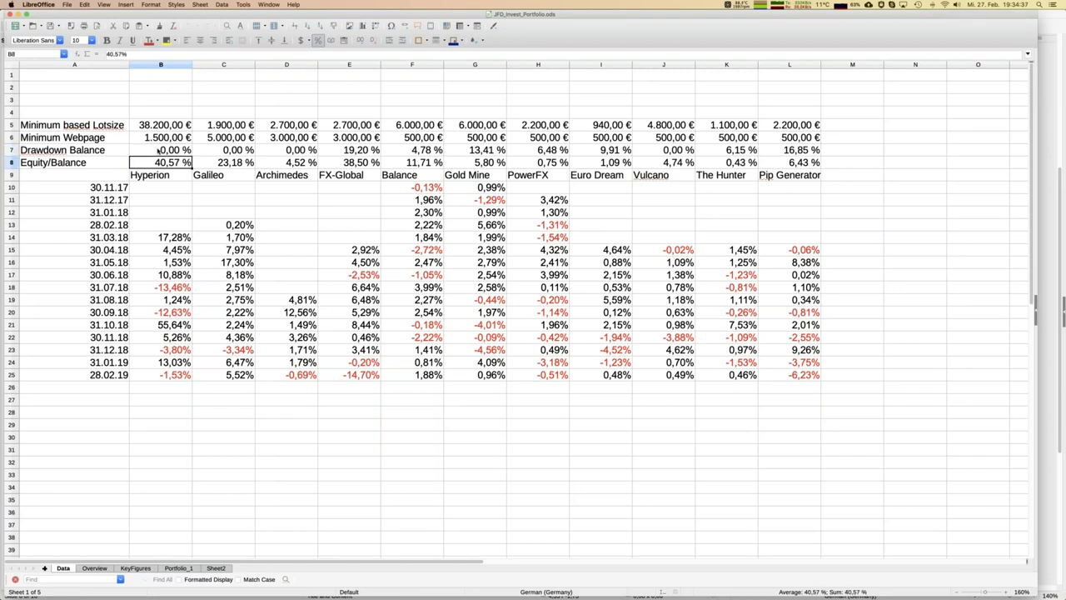
pyautogui.press('Right')
pyautogui.press('Up')
pyautogui.press('Up')
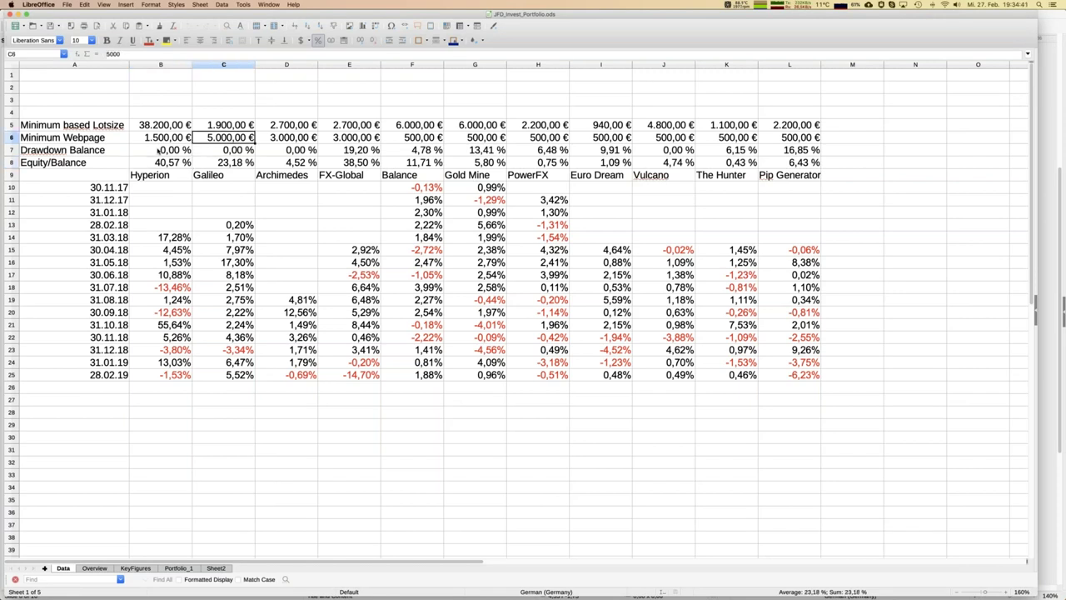
pyautogui.press('Left')
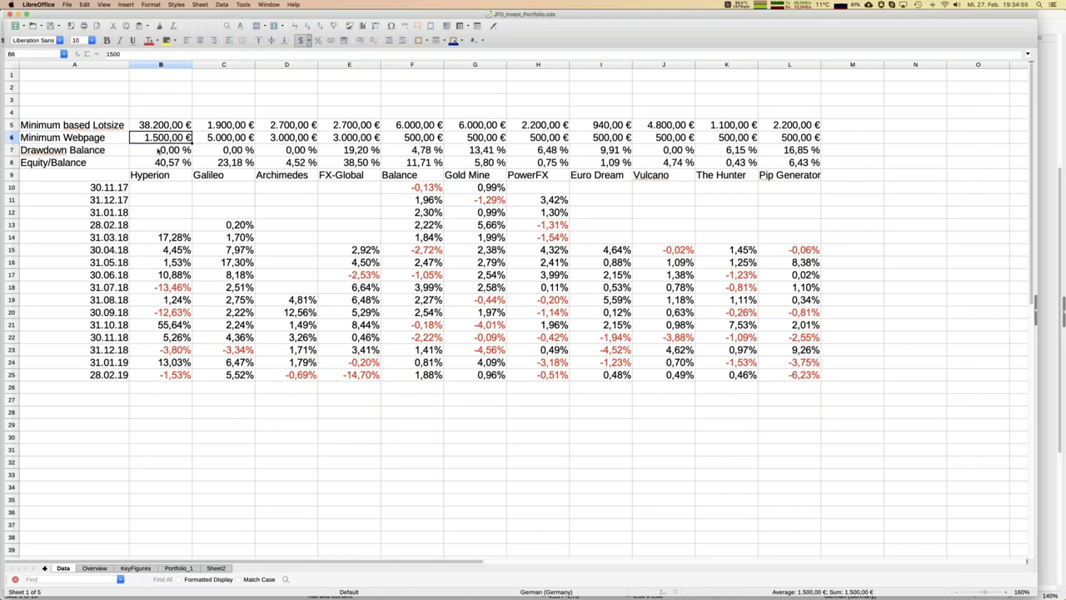
pyautogui.press('Up')
pyautogui.press('Right')
pyautogui.press('Right')
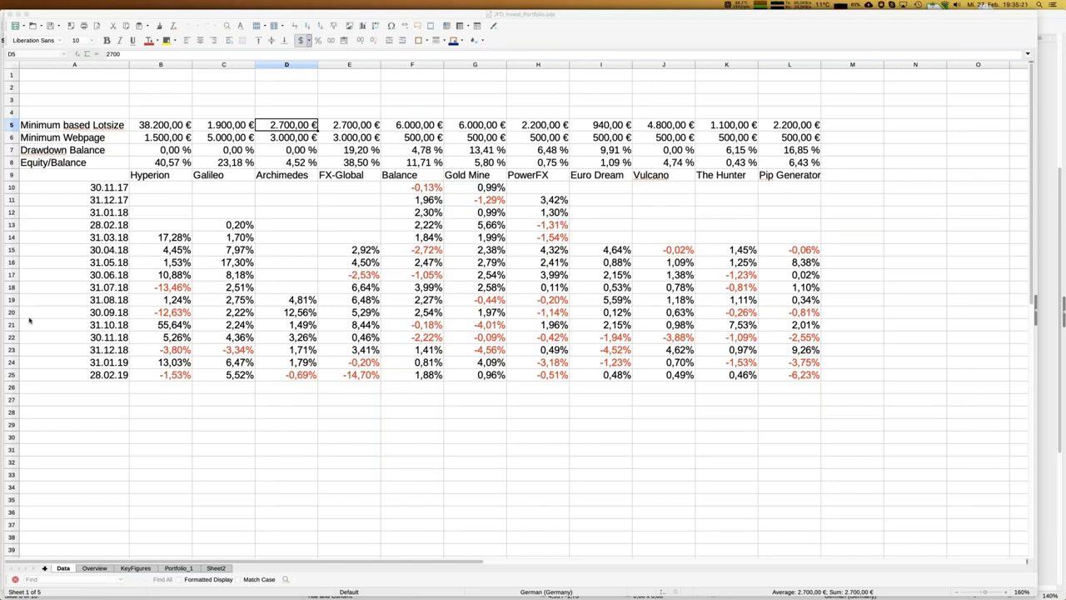
# Switch to Safari to view the Balance strategy page, and return to the Data sheet's drawdown label and Galileo's webpage minimum.
pyautogui.moveTo(2, 301)
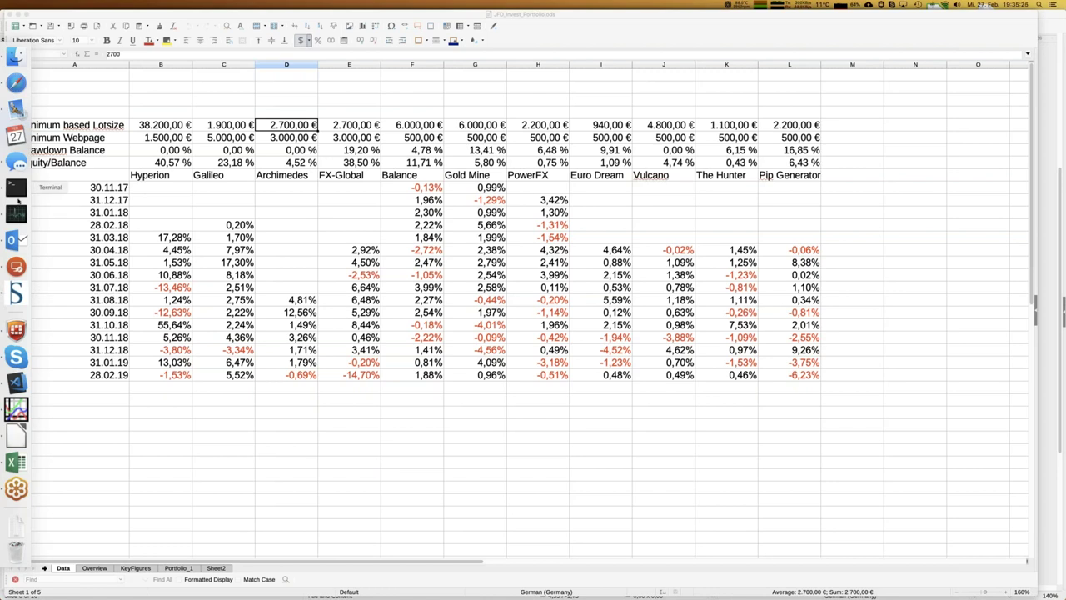
pyautogui.click(16, 83)
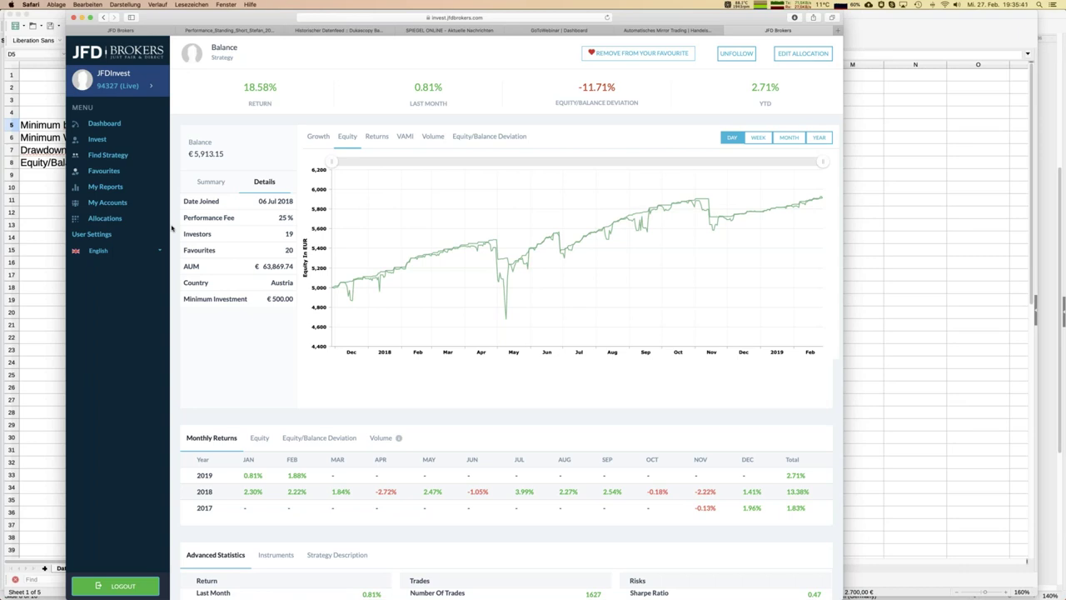
pyautogui.click(46, 151)
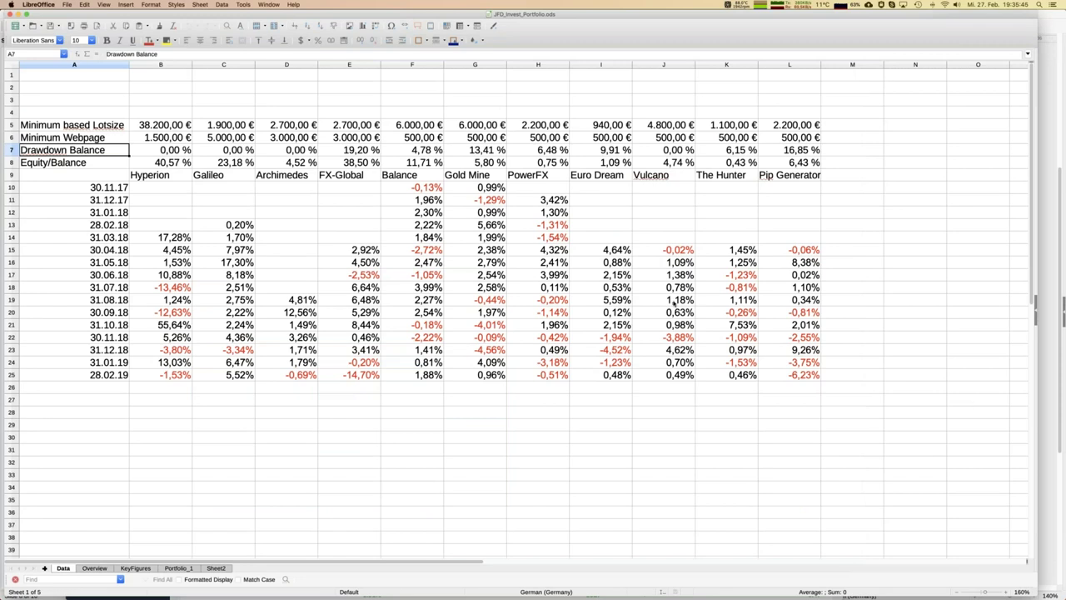
pyautogui.click(220, 140)
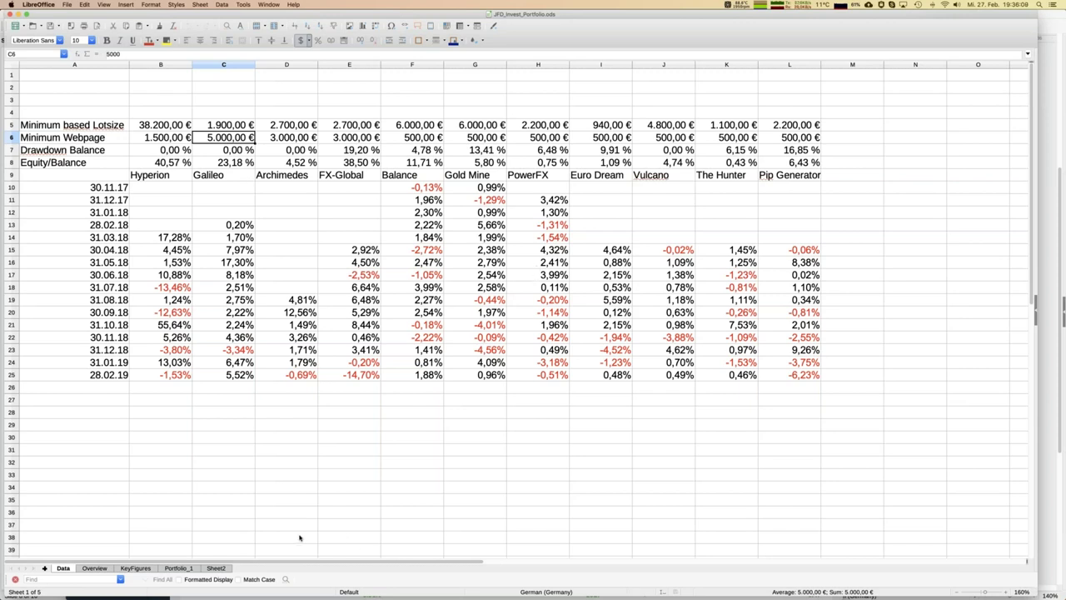
# Show the Overview sheet with the monthly returns bar chart and the cumulative returns line chart both fully in view.
pyautogui.click(94, 568)
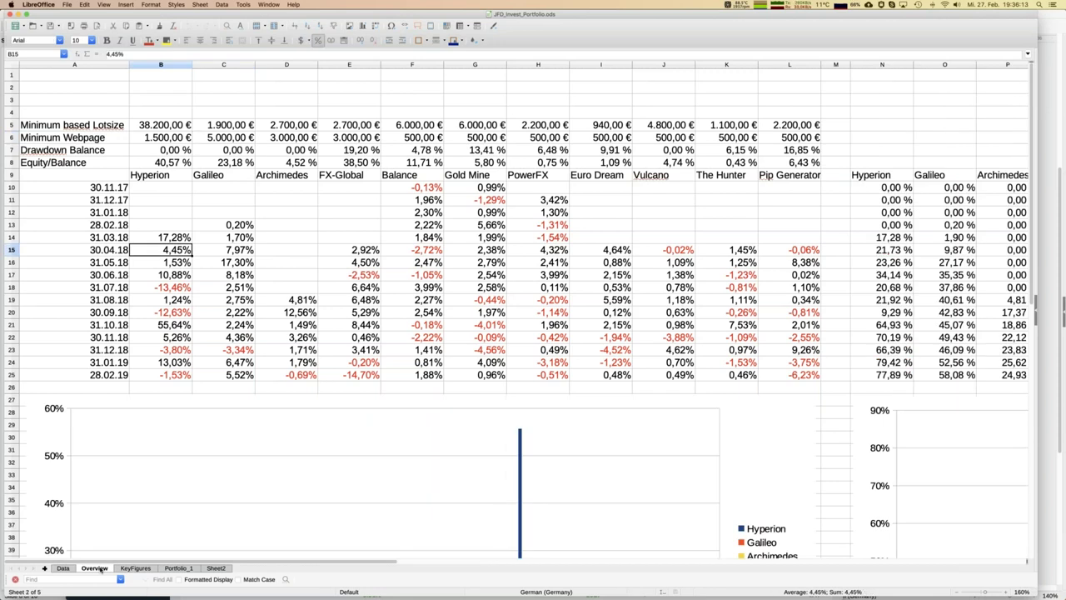
pyautogui.click(958, 593)
pyautogui.click(958, 593)
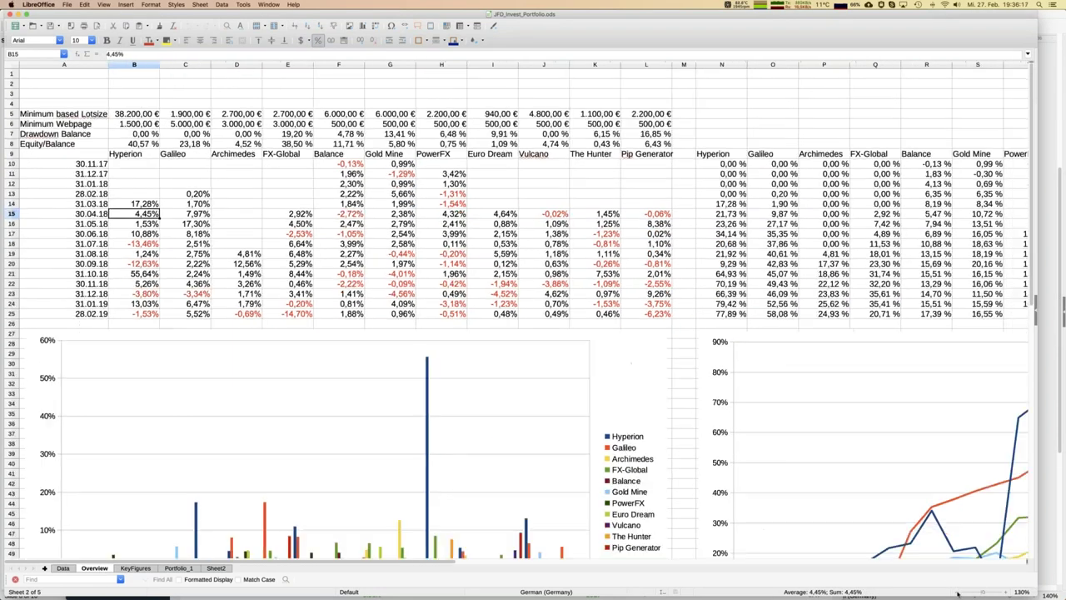
pyautogui.click(957, 593)
pyautogui.click(957, 593)
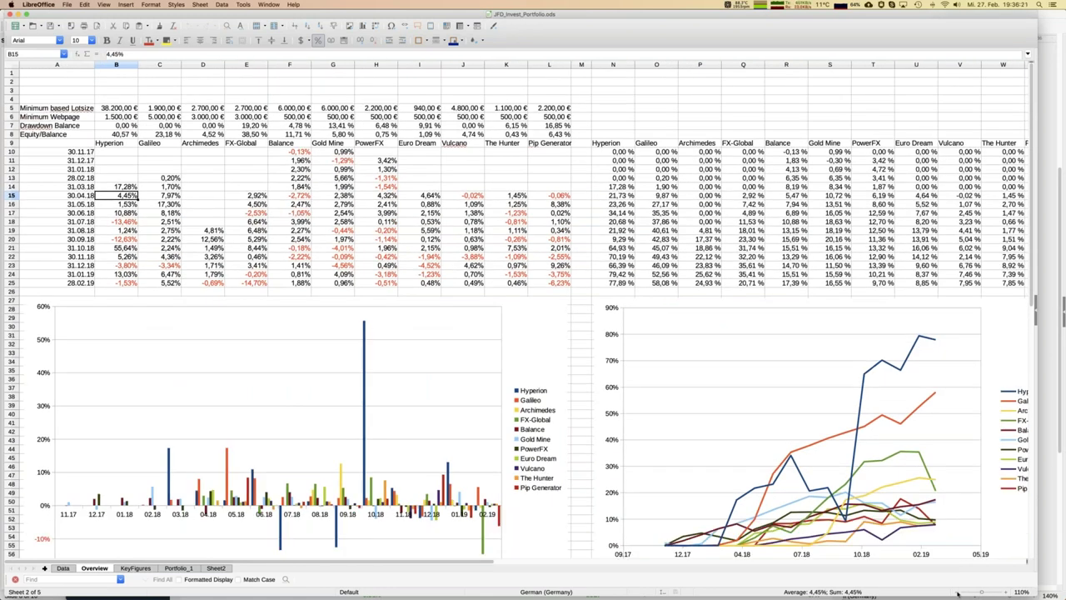
pyautogui.click(958, 593)
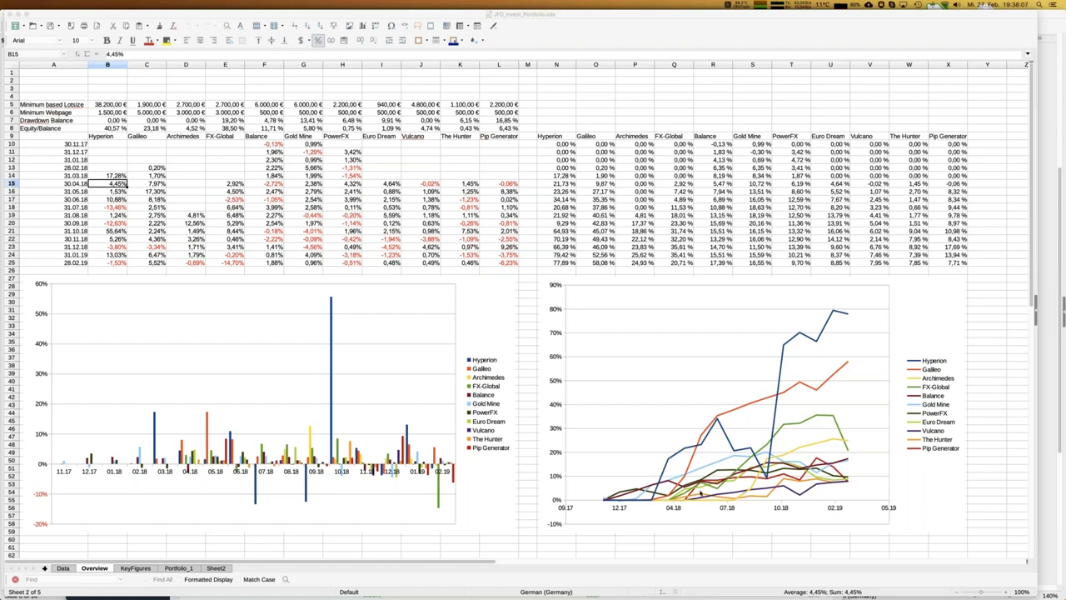
# Show the KeyFigures sheet with its strategy returns, sum, maximum drawdown and ratio rows at a readable size.
pyautogui.click(147, 568)
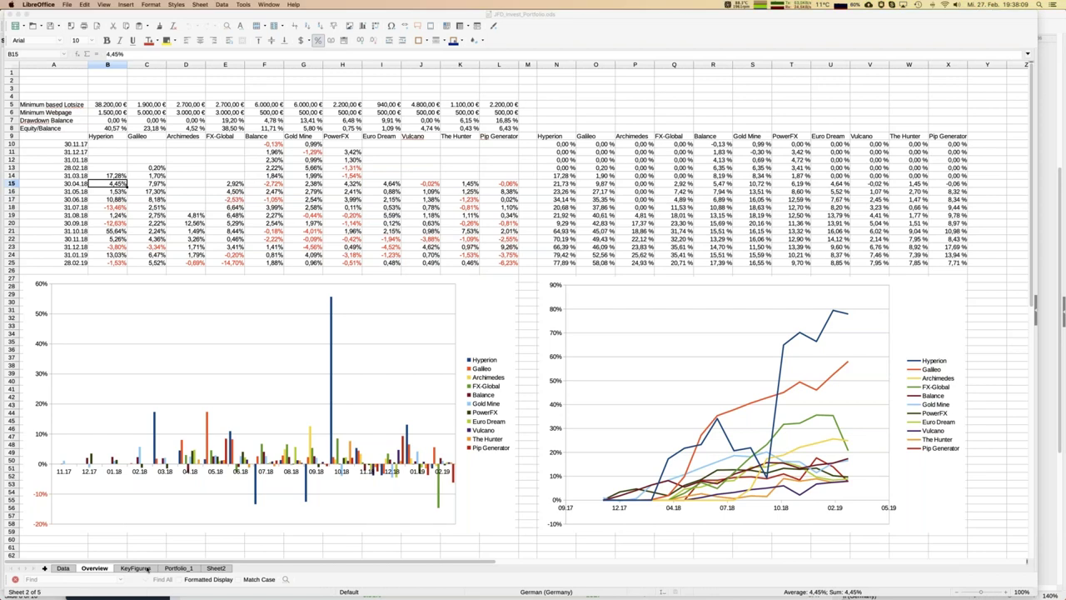
pyautogui.click(147, 568)
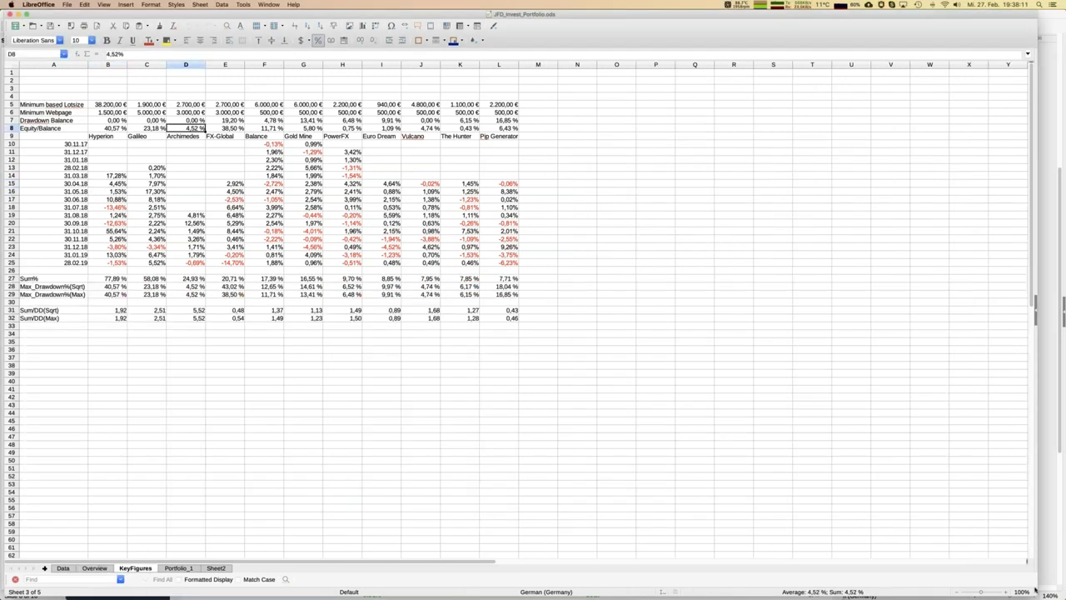
pyautogui.click(1006, 593)
pyautogui.click(1006, 593)
pyautogui.click(1005, 593)
pyautogui.click(1006, 593)
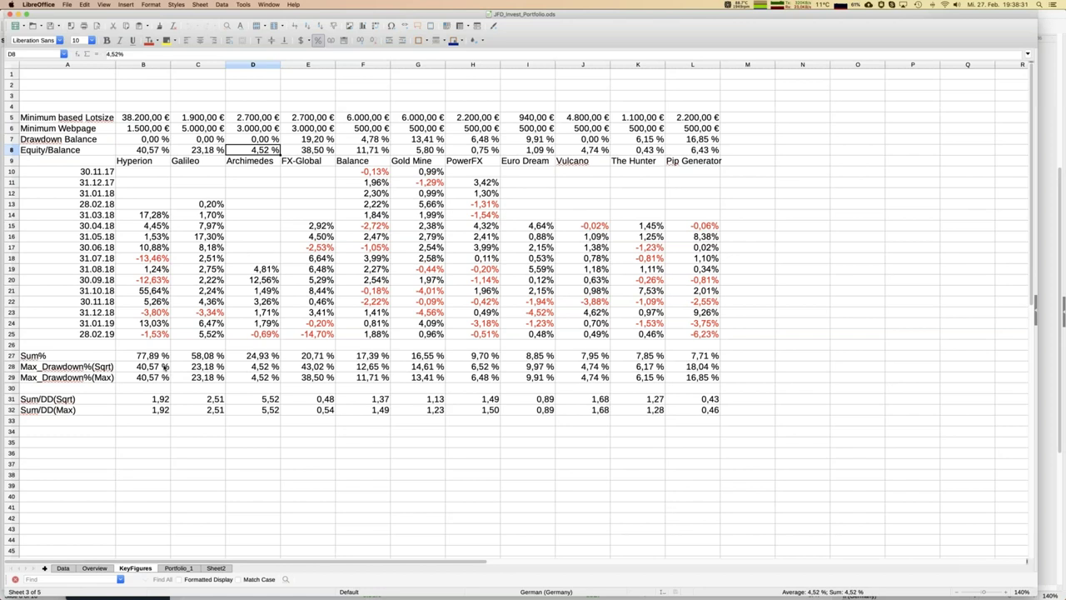
# Inspect Hyperion's Sum% and Max_Drawdown%(Sqrt) formulas, Galileo's equity/balance value, and the Sum/DD(Sqrt) formulas of Hyperion and Archimedes.
pyautogui.click(156, 356)
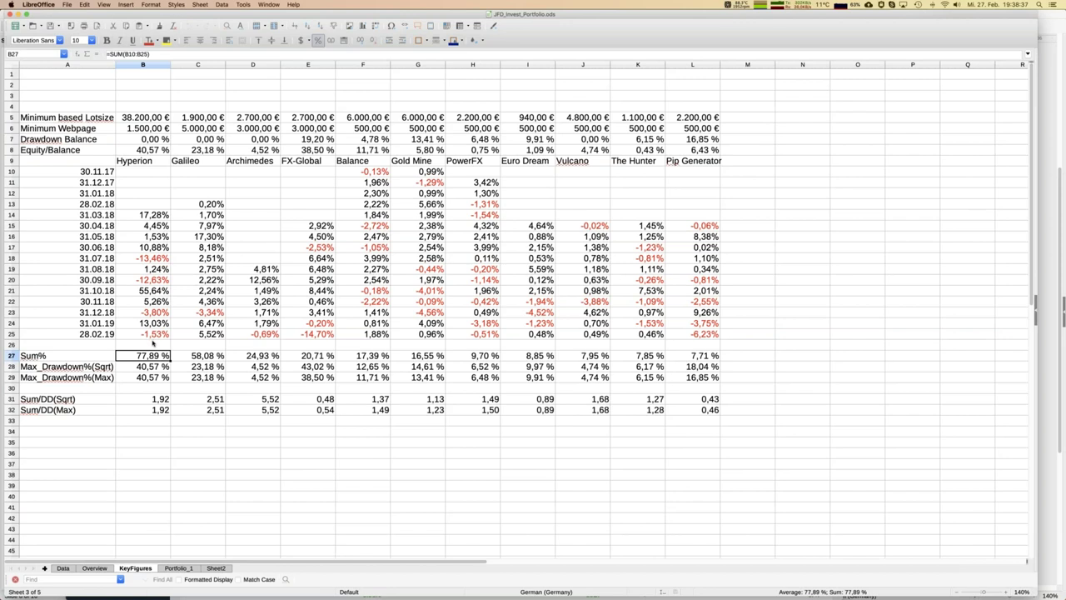
pyautogui.click(153, 367)
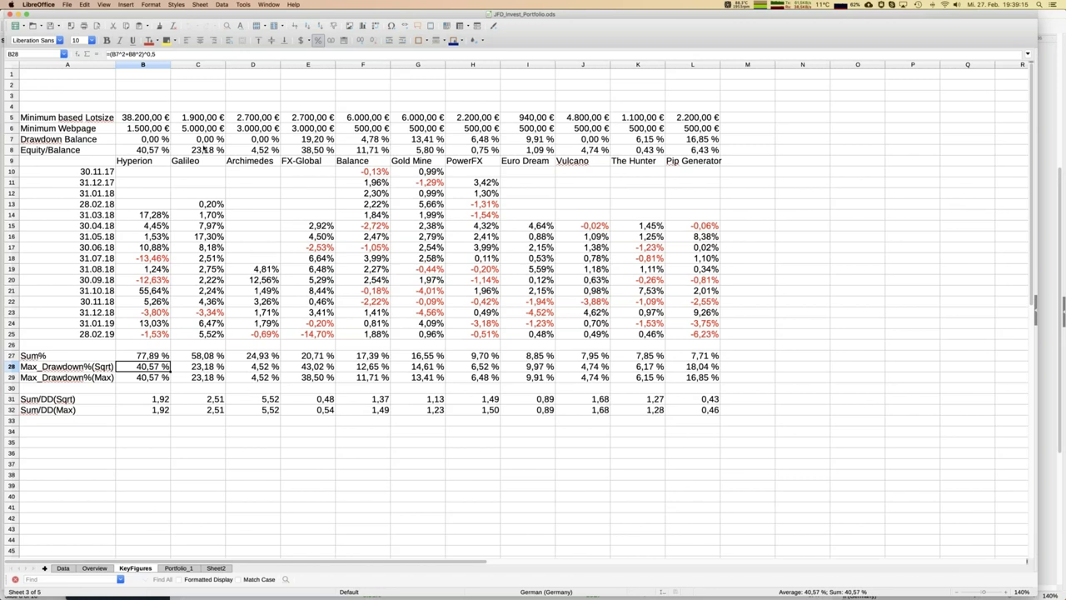
pyautogui.click(204, 149)
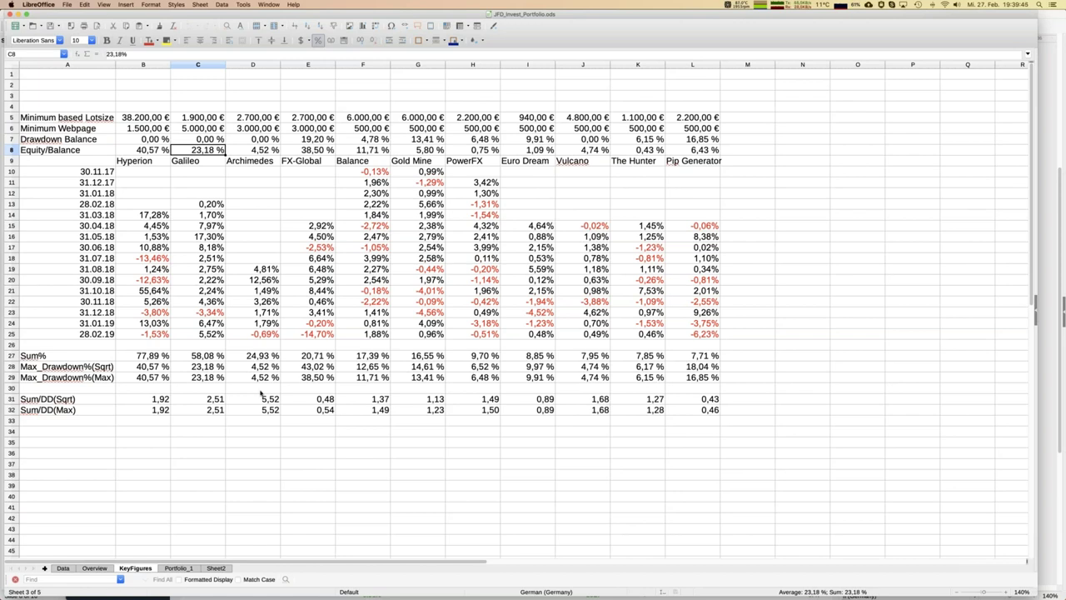
pyautogui.click(164, 401)
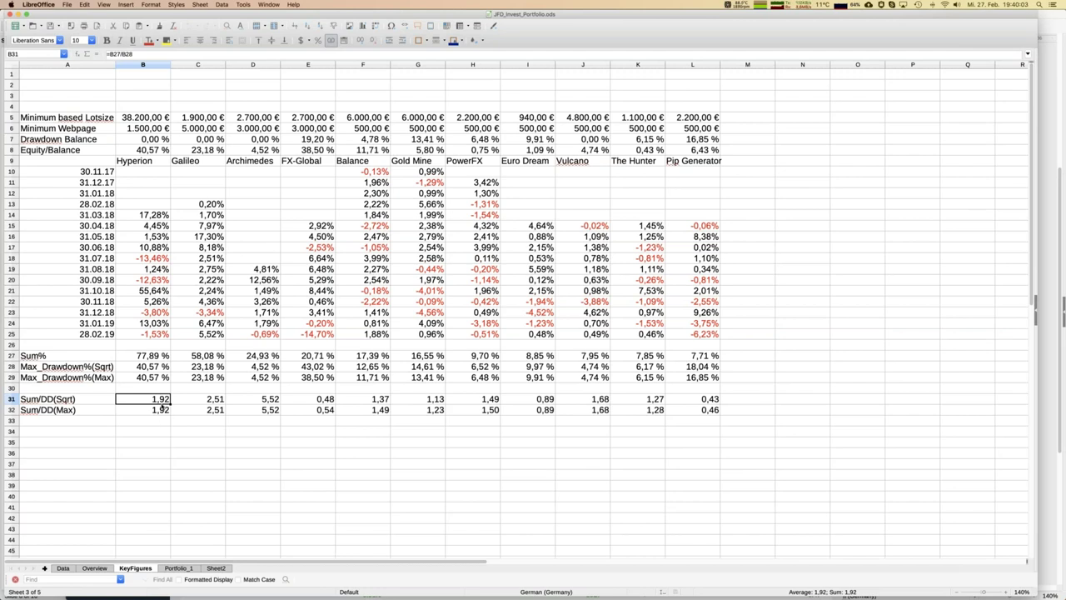
pyautogui.click(274, 399)
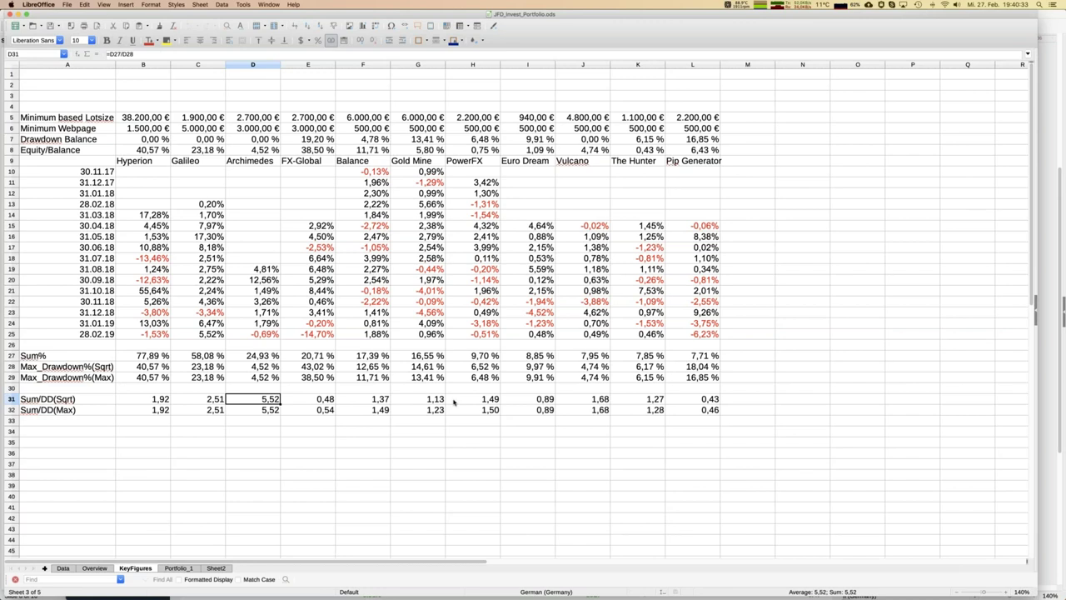
# Check Archimedes' webpage minimum and compare Hyperion's lot-size-based minimum with its webpage minimum.
pyautogui.click(260, 130)
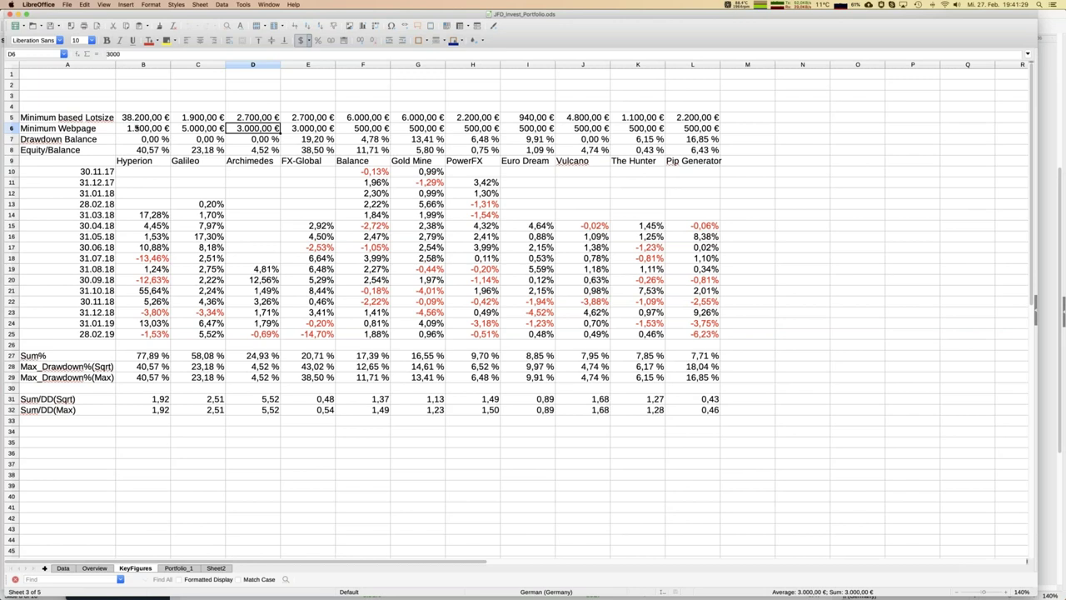
pyautogui.click(142, 120)
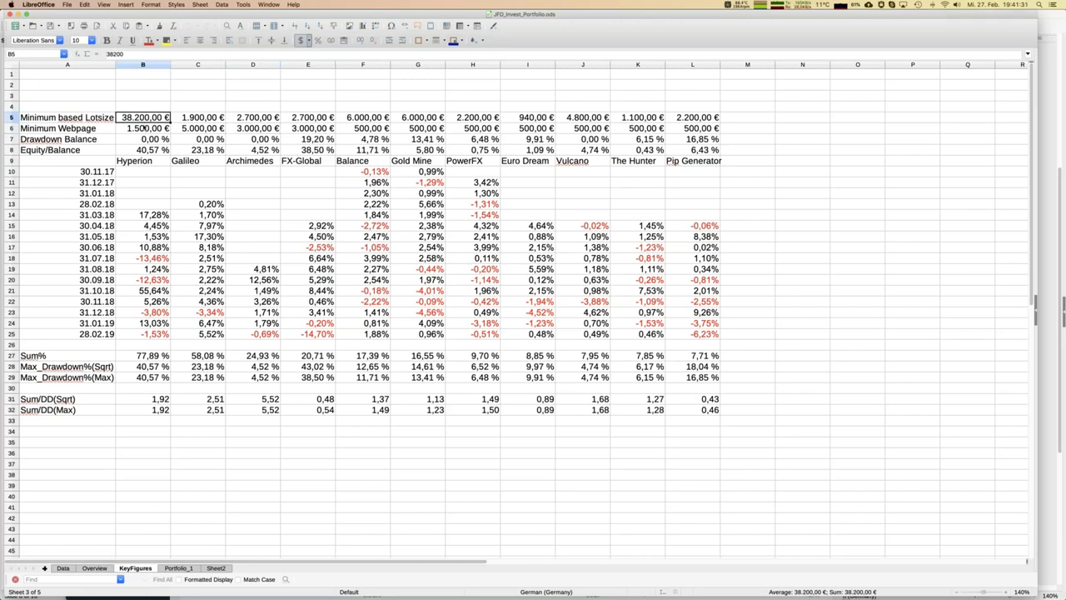
pyautogui.click(144, 130)
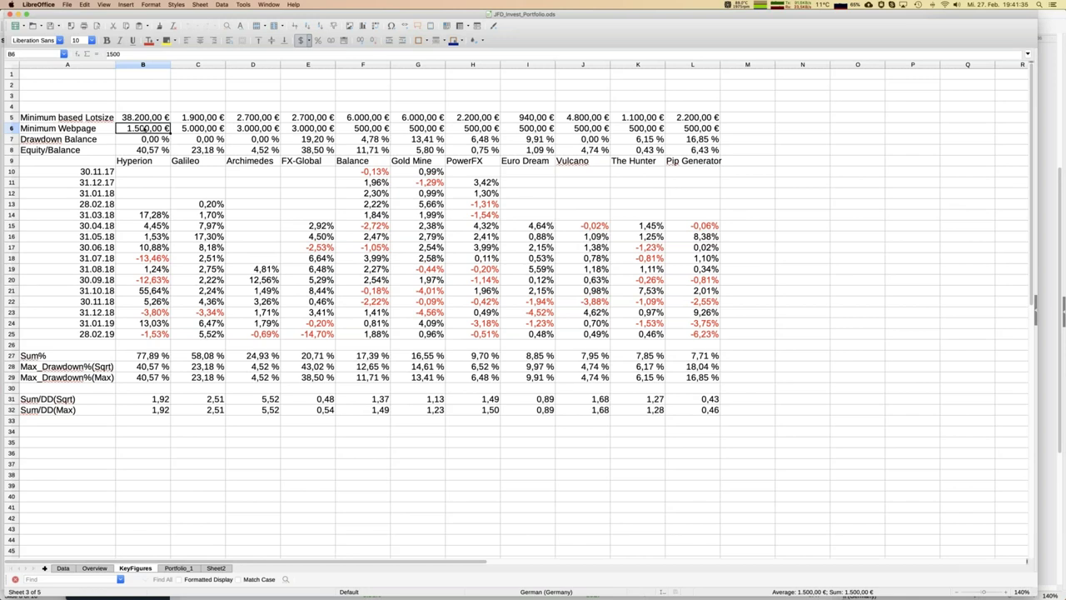
# Return to slide 8 of the presentation JFD_Brokers_Portfolio_Trading_GE_20190227.odp.
pyautogui.moveTo(2, 195)
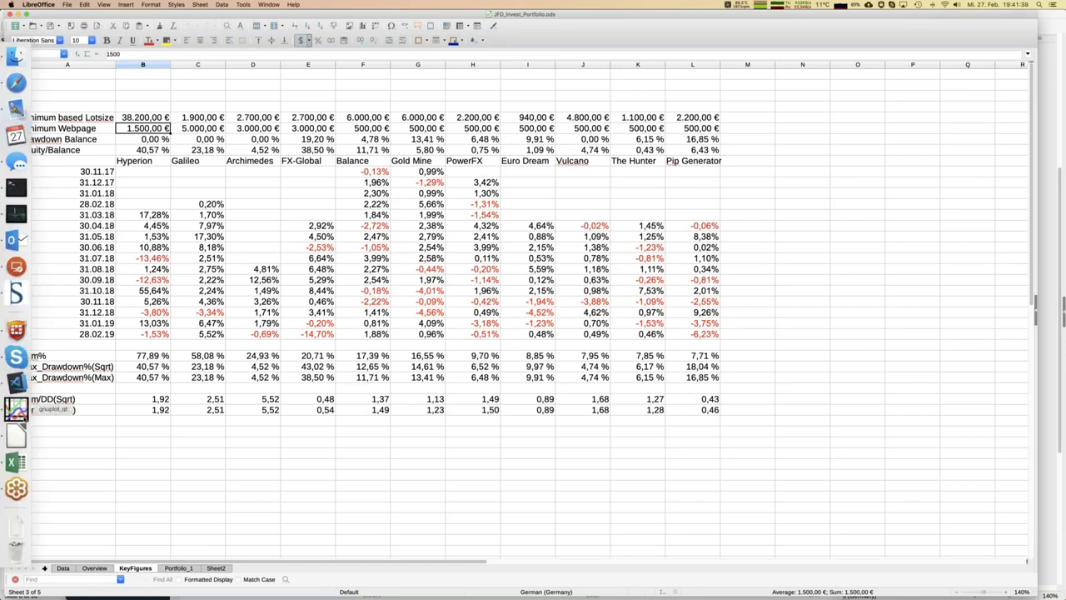
pyautogui.click(270, 5)
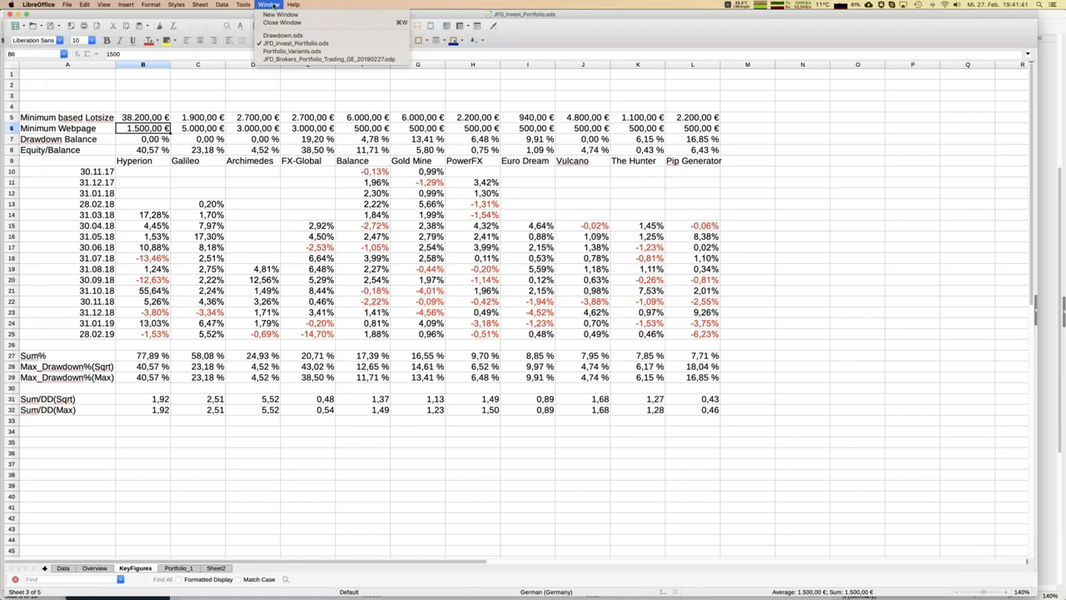
pyautogui.click(288, 60)
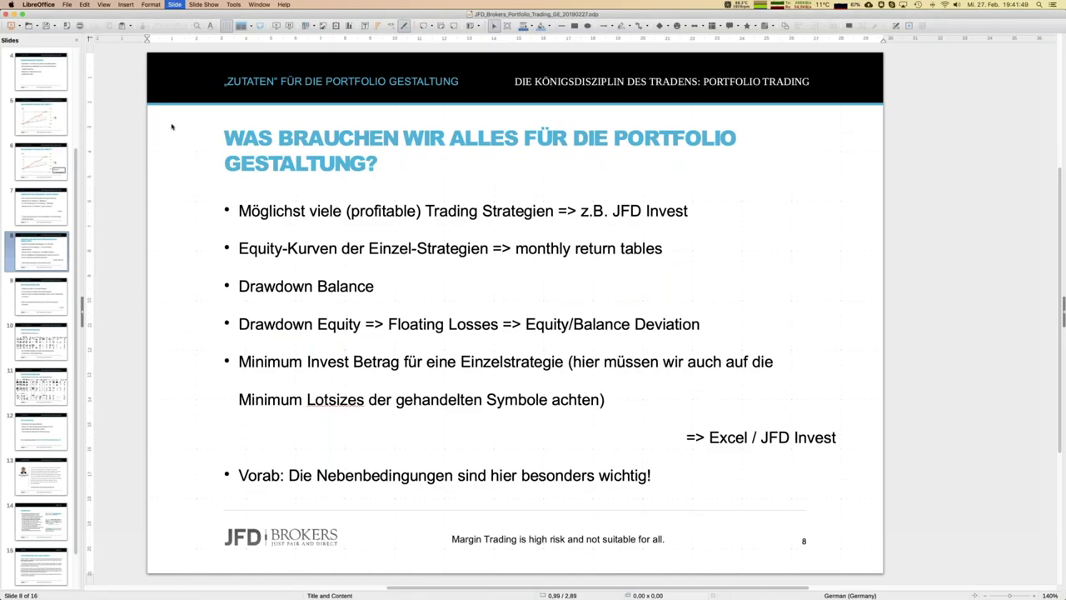
# Advance the presentation to slide 9 on portfolio design.
pyautogui.press('pagedown')
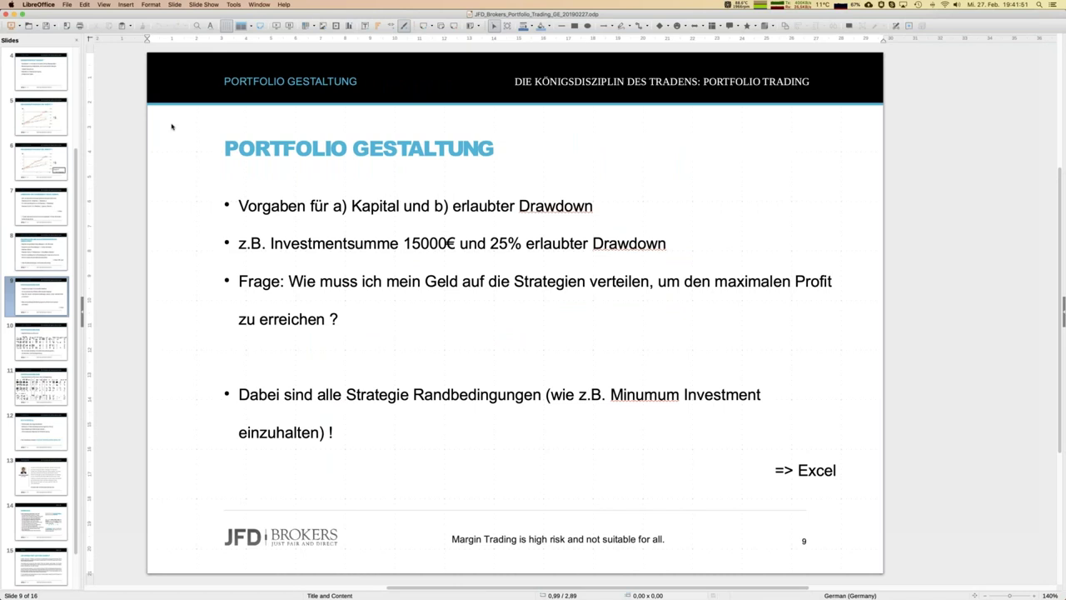
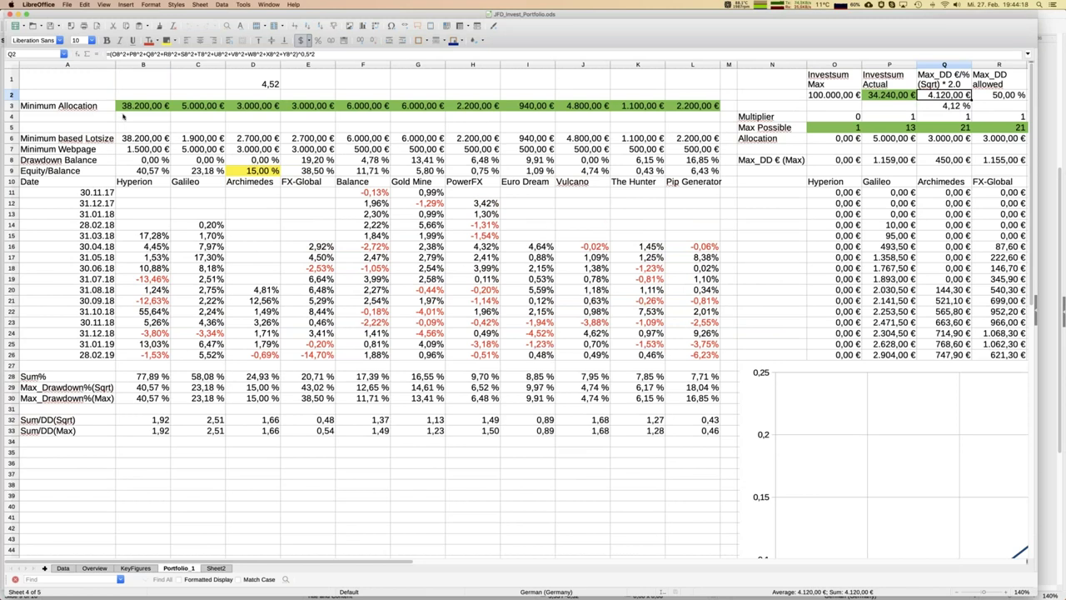
# Examine the Minimum Allocation row, Archimedes' Equity/Balance value and the reference value in D1 on the Portfolio_1 sheet.
pyautogui.click(87, 111)
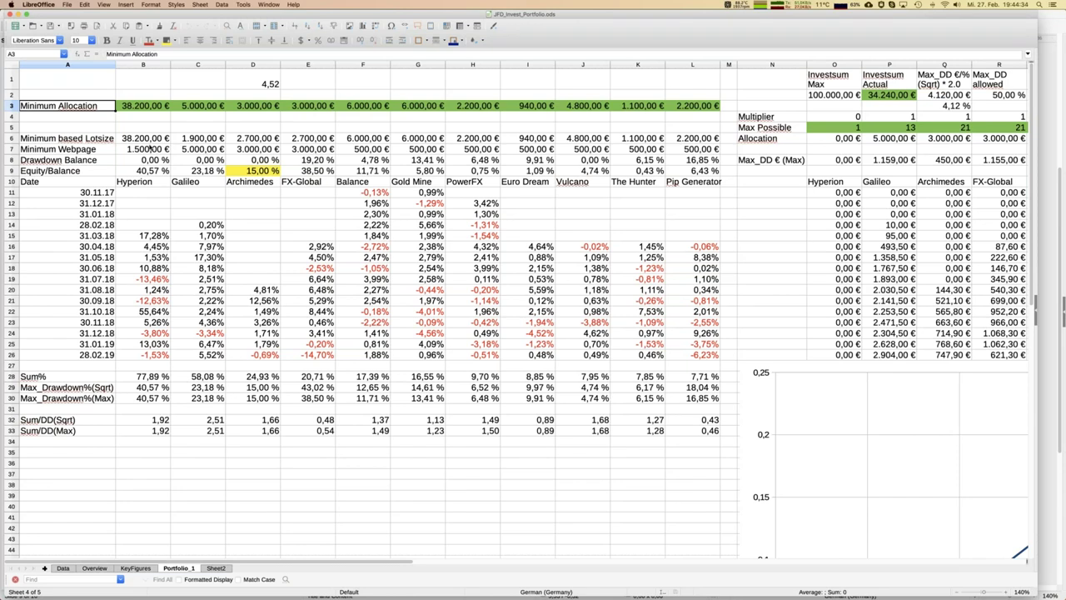
pyautogui.click(265, 171)
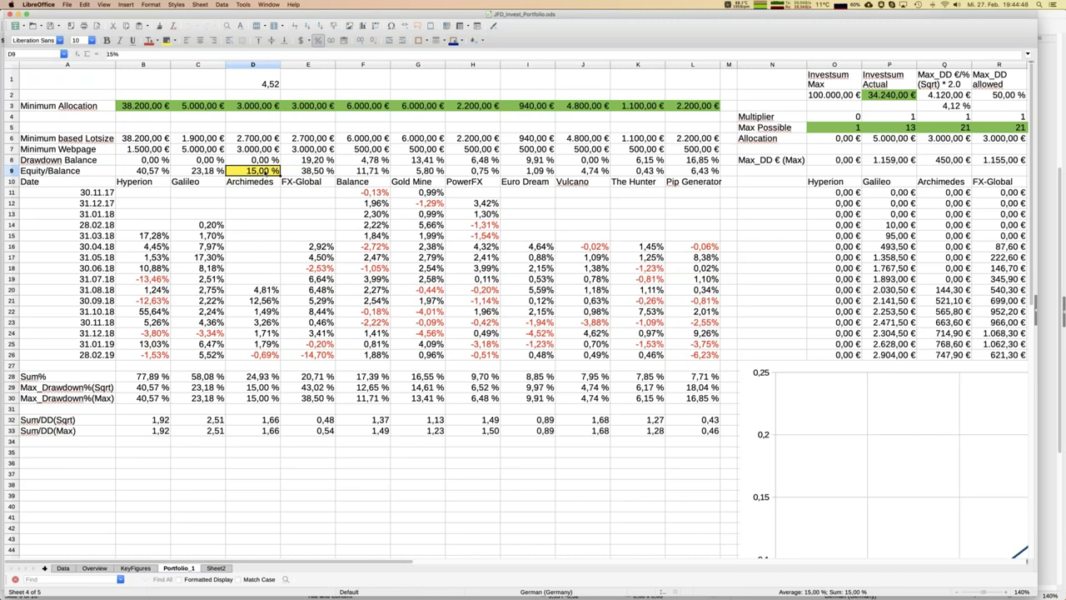
pyautogui.click(271, 84)
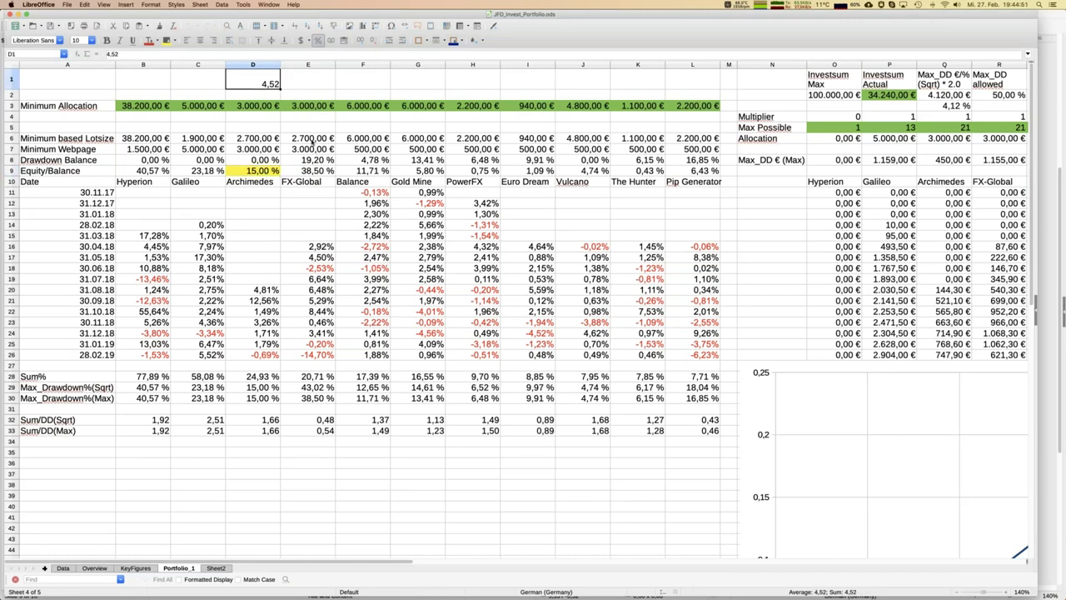
pyautogui.click(255, 170)
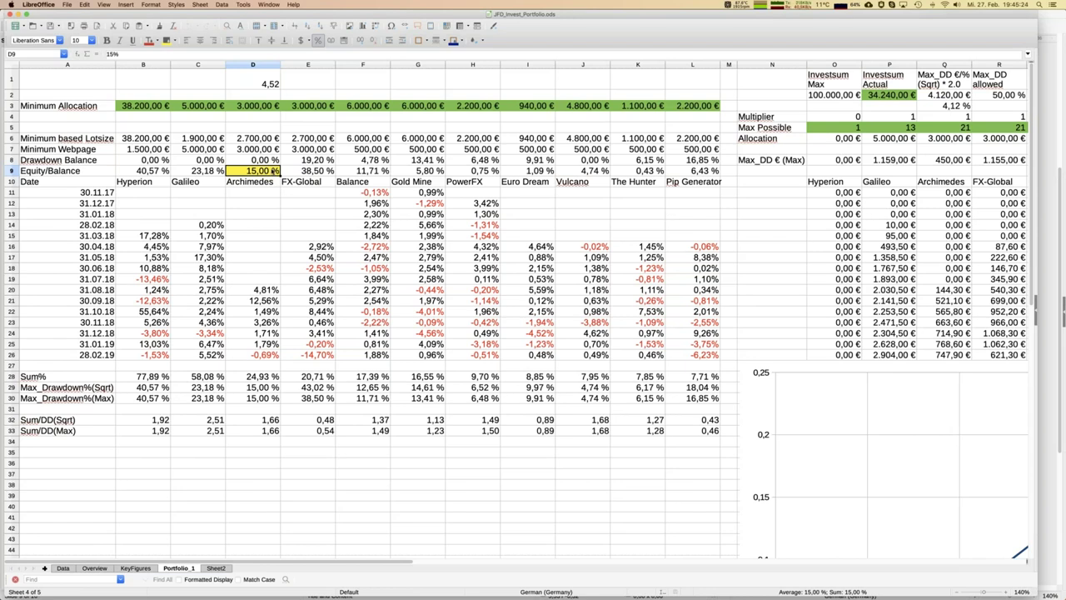
# Show the portfolio calculation block with investment sums, multipliers, allocations and the Sum % chart.
pyautogui.press('Right')
pyautogui.press('Right')
pyautogui.press('Right')
pyautogui.press('Right')
pyautogui.press('Right')
pyautogui.press('Right')
pyautogui.press('Right')
pyautogui.press('Right')
pyautogui.press('Right')
pyautogui.press('Right')
pyautogui.press('Right')
pyautogui.press('Right')
pyautogui.press('Right')
pyautogui.press('Right')
pyautogui.hscroll(1, 273, 170)
pyautogui.hscroll(2, 273, 170)
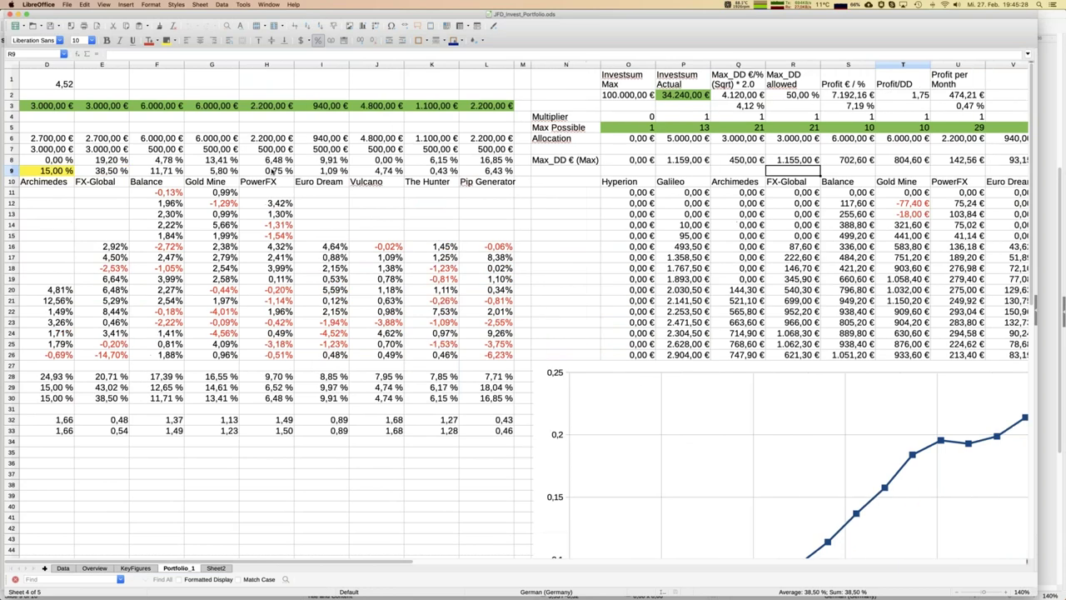
pyautogui.hscroll(2, 273, 170)
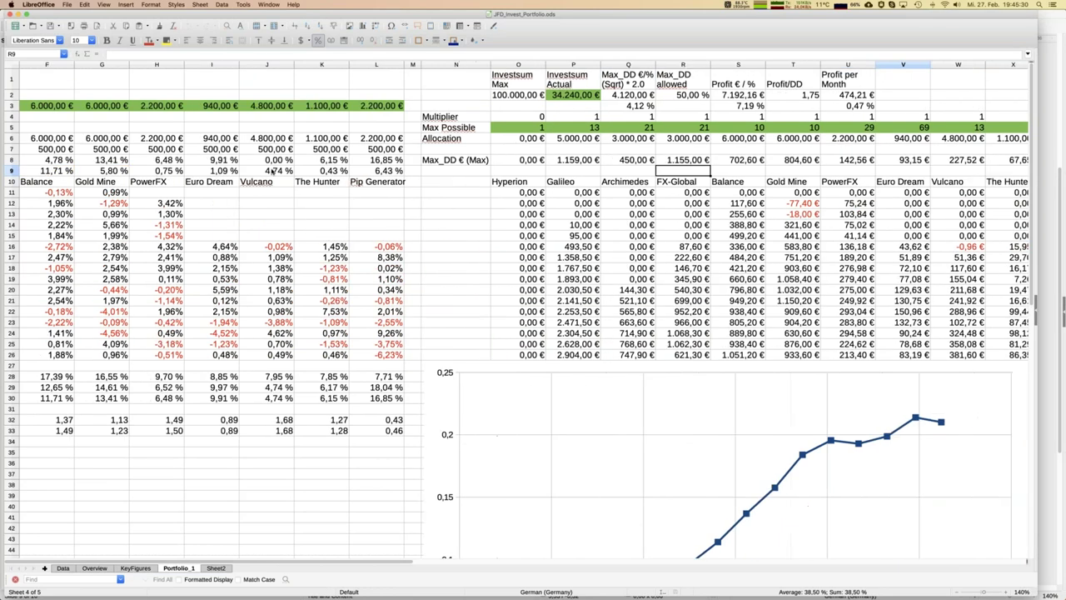
pyautogui.hscroll(2, 273, 170)
pyautogui.hscroll(2, 273, 169)
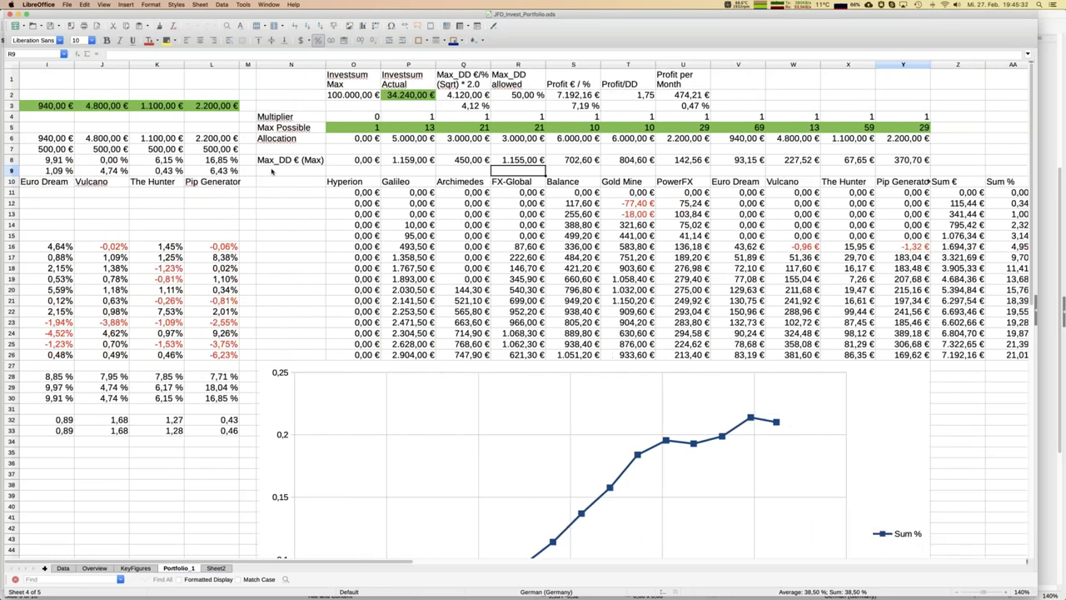
pyautogui.hscroll(1, 272, 171)
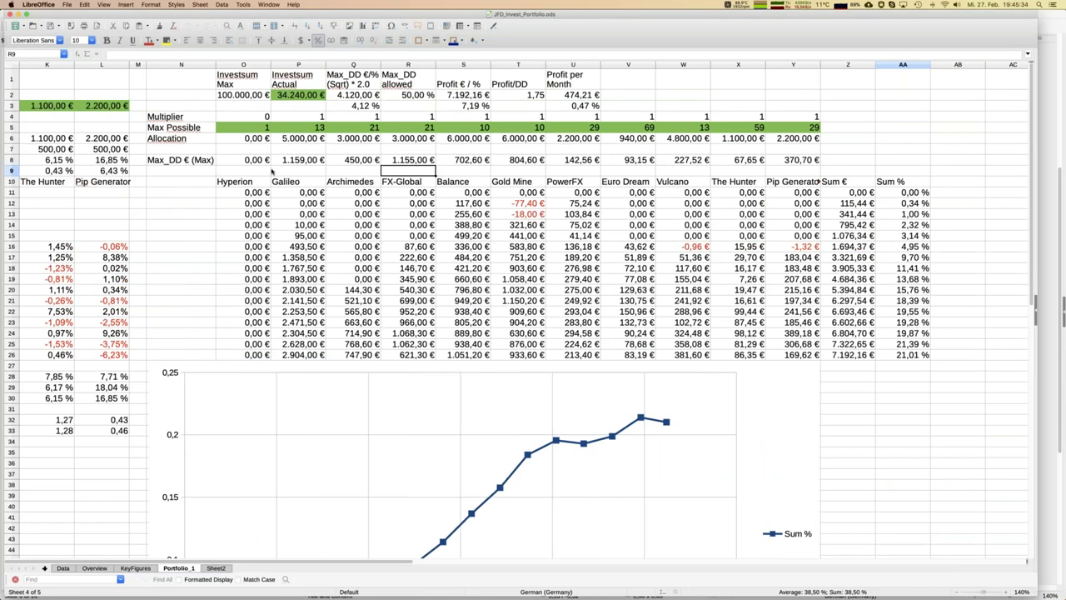
pyautogui.hscroll(1, 272, 170)
pyautogui.press('Left')
pyautogui.press('Left')
pyautogui.press('Left')
pyautogui.press('Left')
pyautogui.press('Left')
pyautogui.press('Left')
pyautogui.press('Left')
pyautogui.press('Left')
pyautogui.press('Left')
pyautogui.press('Left')
pyautogui.press('Left')
pyautogui.press('Left')
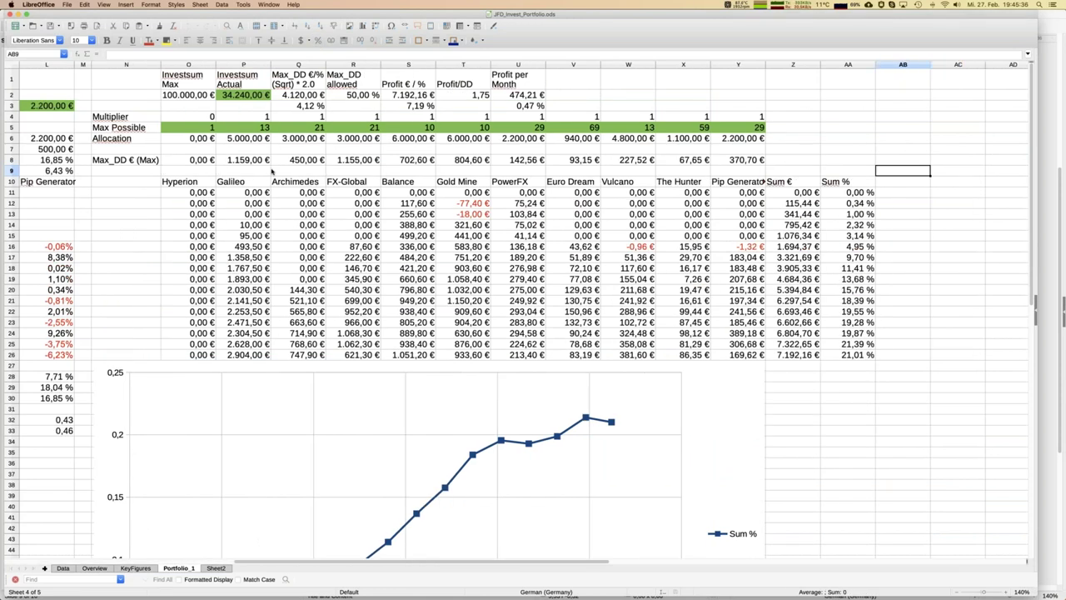
# Examine the portfolio inputs Investsum Max in O2 and Max_DD allowed in R2.
pyautogui.press('Up')
pyautogui.press('Up')
pyautogui.press('Up')
pyautogui.press('Up')
pyautogui.press('Up')
pyautogui.press('Up')
pyautogui.press('Up')
pyautogui.press('Left')
pyautogui.press('Left')
pyautogui.press('Left')
pyautogui.press('Right')
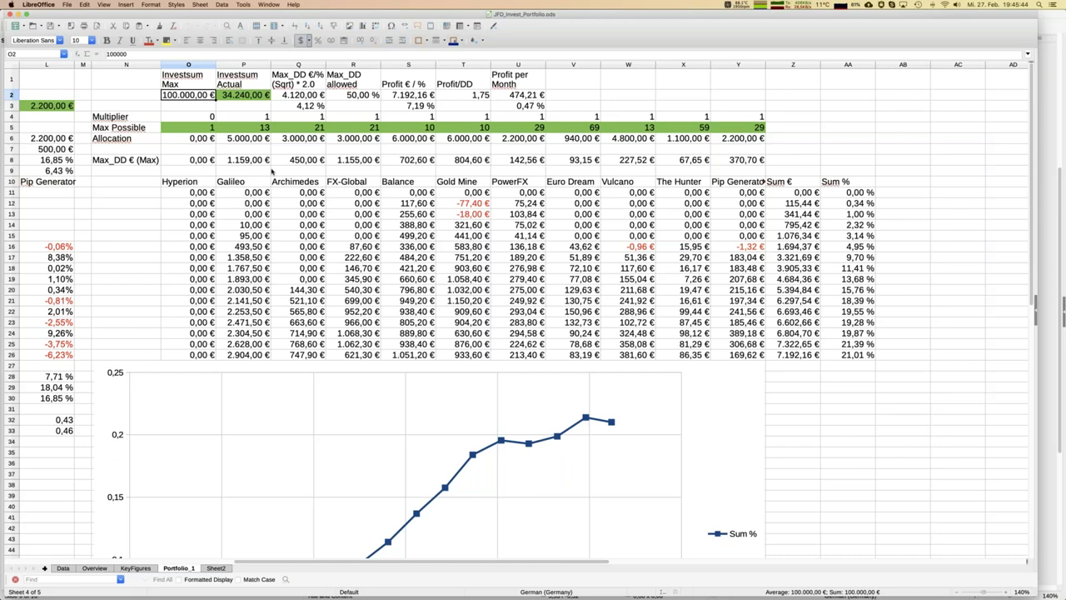
pyautogui.press('Right')
pyautogui.press('Right')
pyautogui.press('Right')
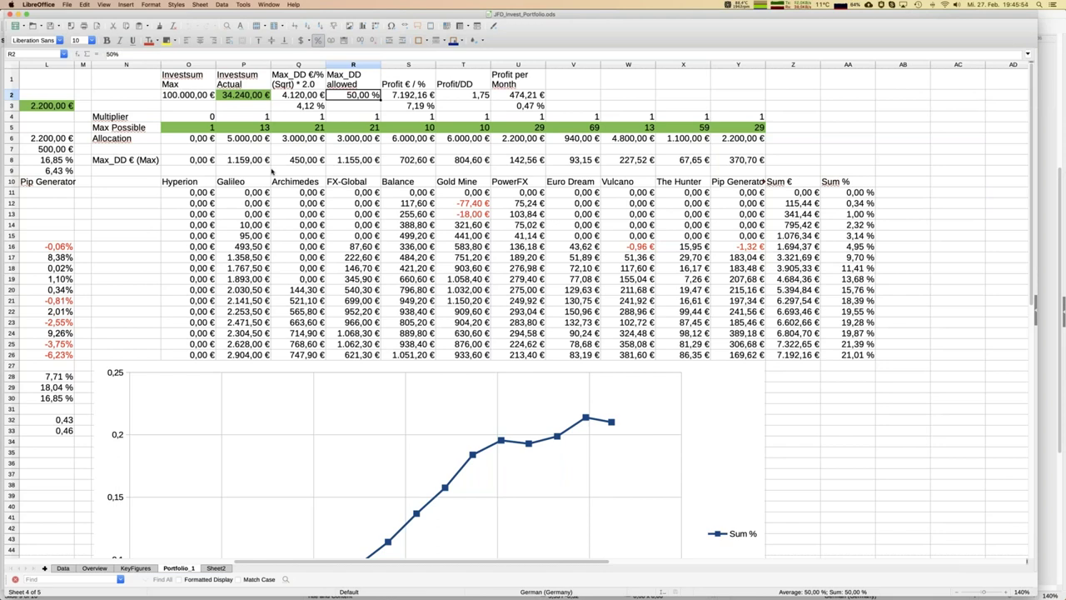
# Highlight the Multiplier row O4:Y4 from Hyperion to Pip Generator and reduce the sheet zoom to 120%.
pyautogui.press('Down')
pyautogui.press('Down')
pyautogui.press('Left')
pyautogui.press('Left')
pyautogui.press('Left')
pyautogui.hotkey('shift', 'Right')
pyautogui.hotkey('shift', 'Right')
pyautogui.hotkey('shift', 'Right')
pyautogui.hotkey('shift', 'Right')
pyautogui.hotkey('shift', 'Right')
pyautogui.hotkey('shift', 'Right')
pyautogui.hotkey('shift', 'Right')
pyautogui.hotkey('shift', 'Right')
pyautogui.hotkey('shift', 'Right')
pyautogui.hotkey('shift', 'Right')
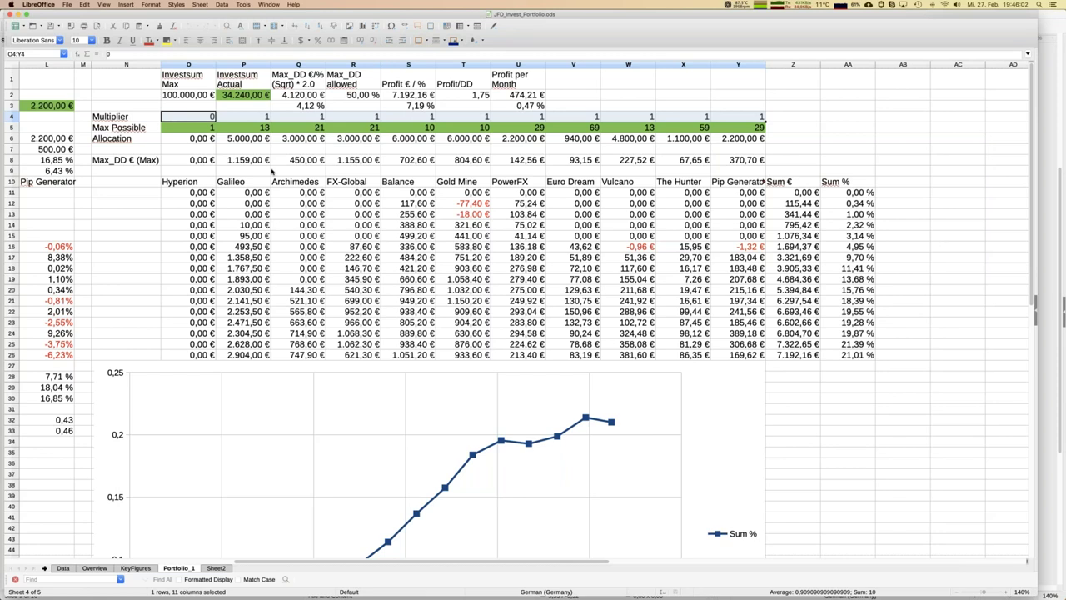
pyautogui.click(956, 592)
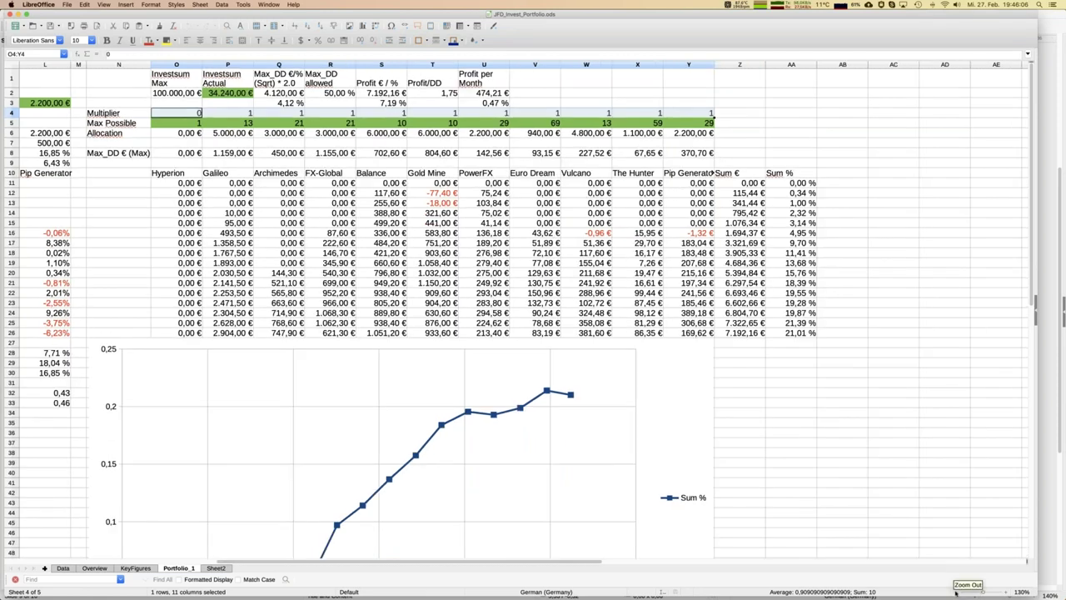
pyautogui.click(956, 592)
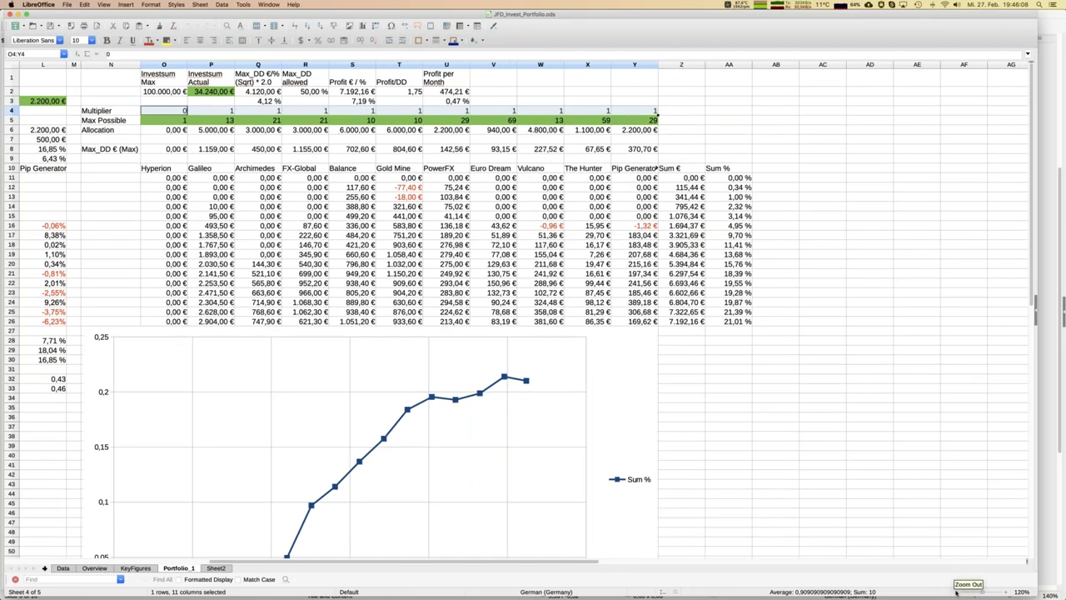
pyautogui.click(269, 130)
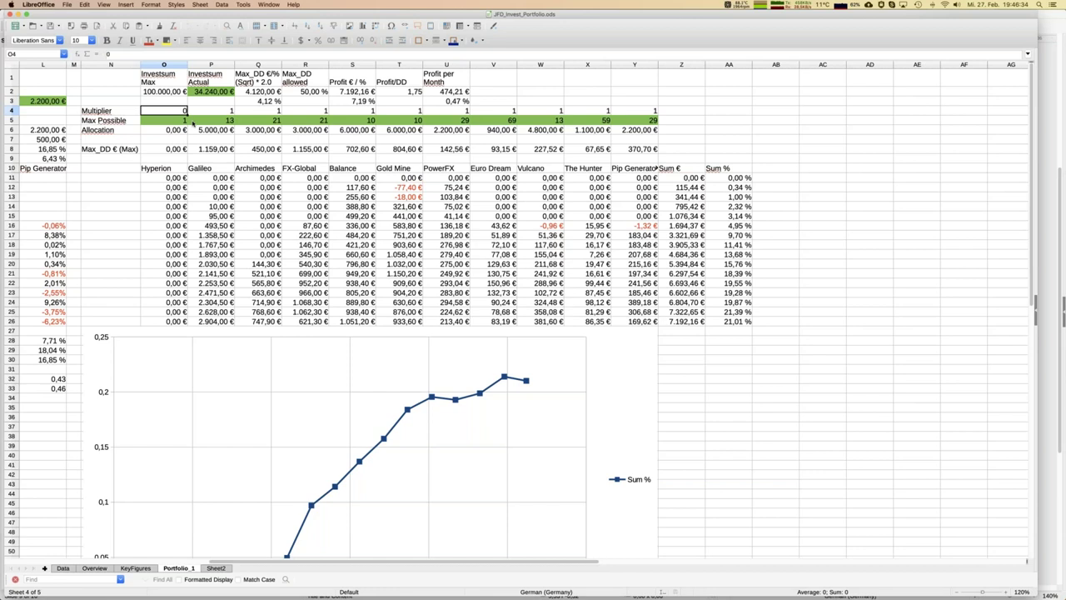
pyautogui.moveTo(175, 112); pyautogui.dragTo(632, 110)
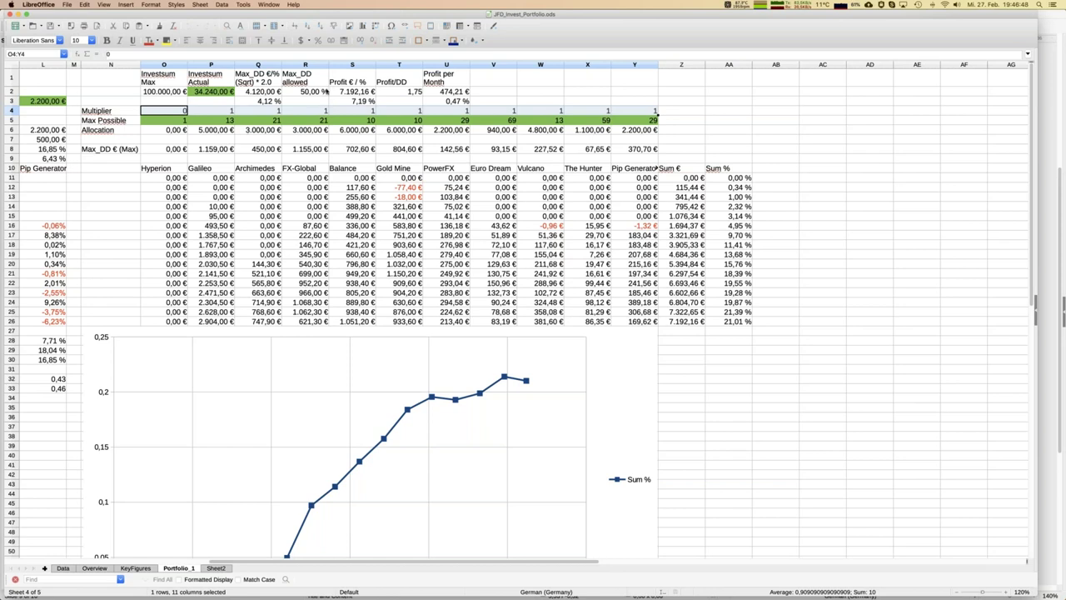
# Set Hyperion's multiplier in O4 to 1.
pyautogui.click(226, 111)
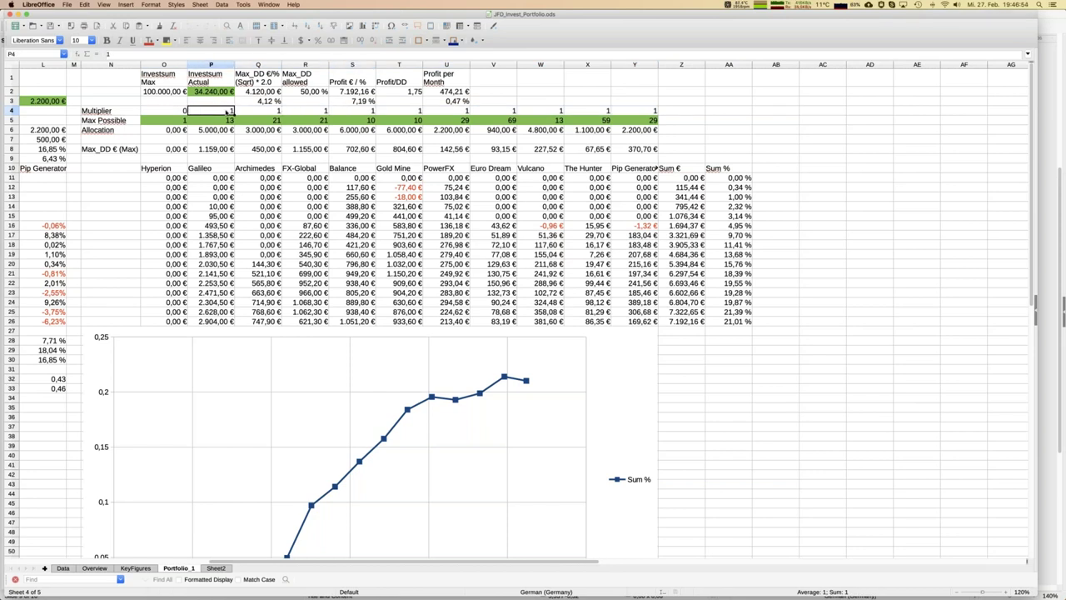
pyautogui.press('Left')
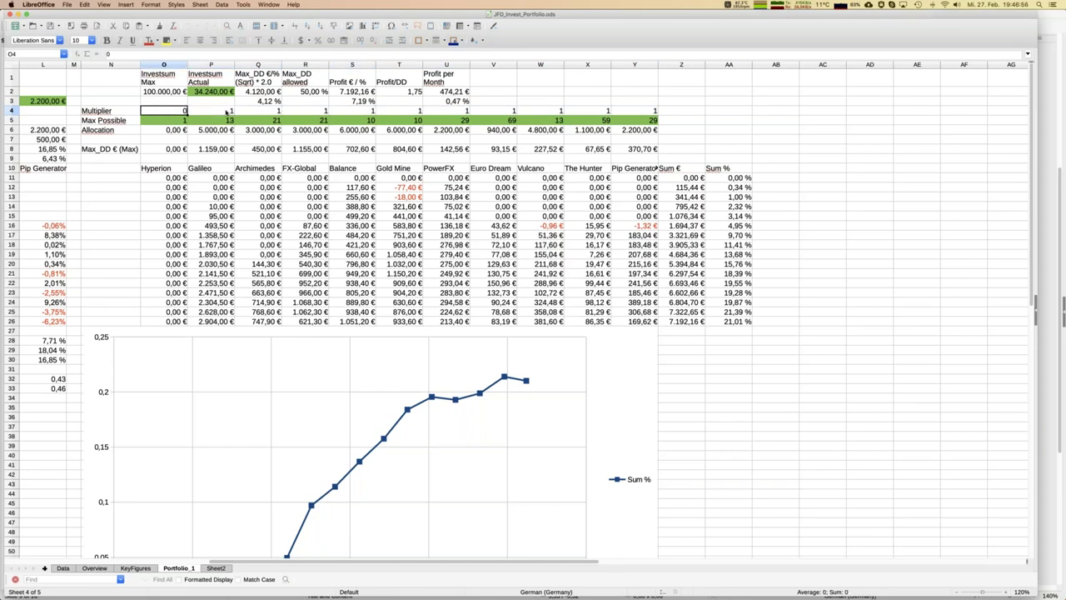
pyautogui.write('1')
pyautogui.press('Return')
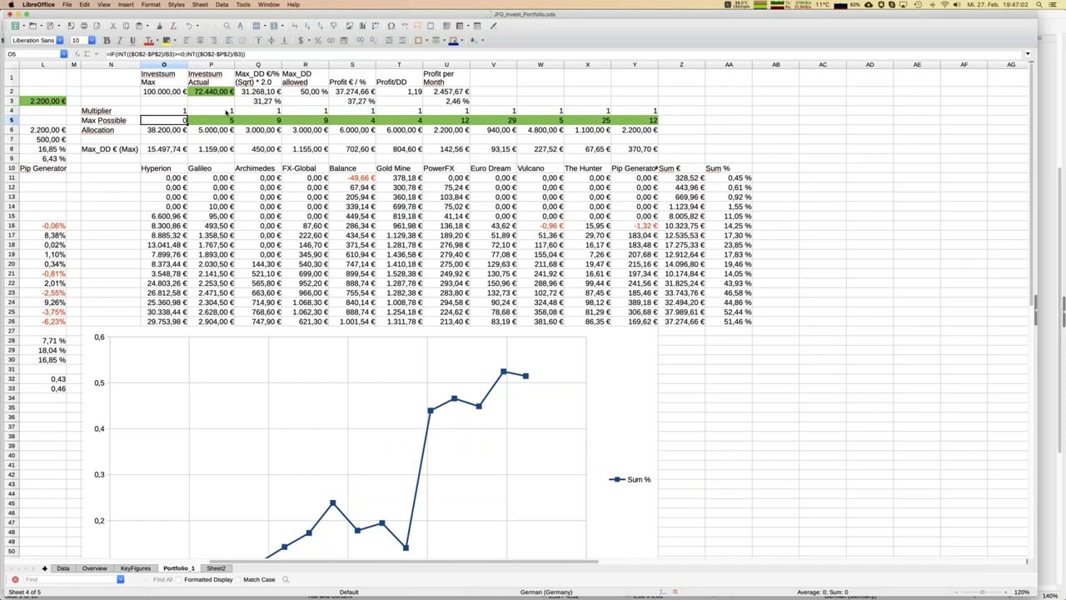
# Set Max_DD allowed in R2 to 25%.
pyautogui.press('Up')
pyautogui.press('Right')
pyautogui.press('Right')
pyautogui.press('Up')
pyautogui.press('Up')
pyautogui.press('Right')
pyautogui.write('25%')
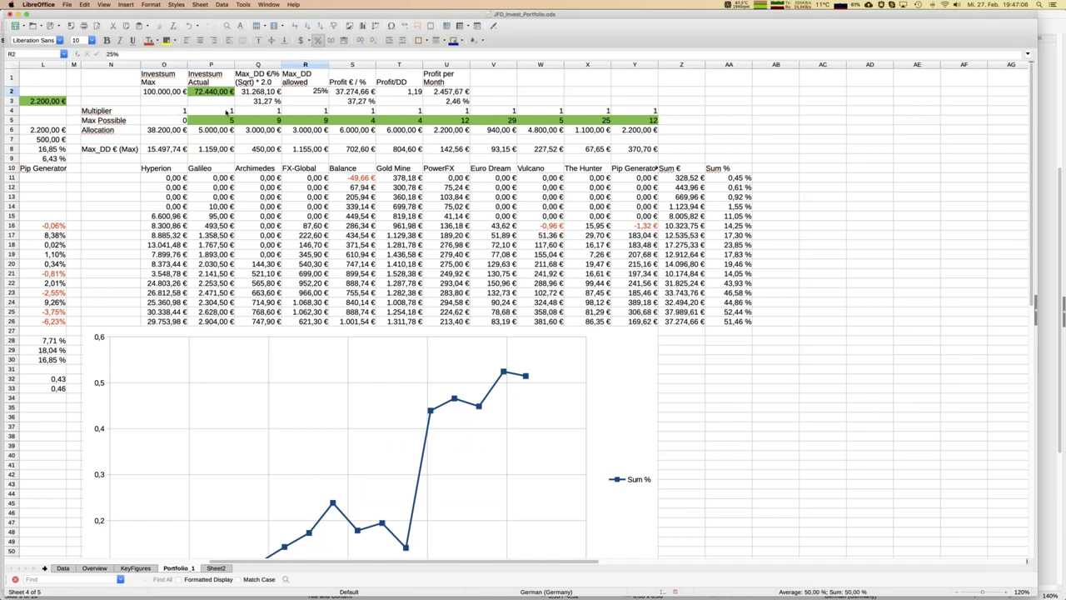
pyautogui.press('Return')
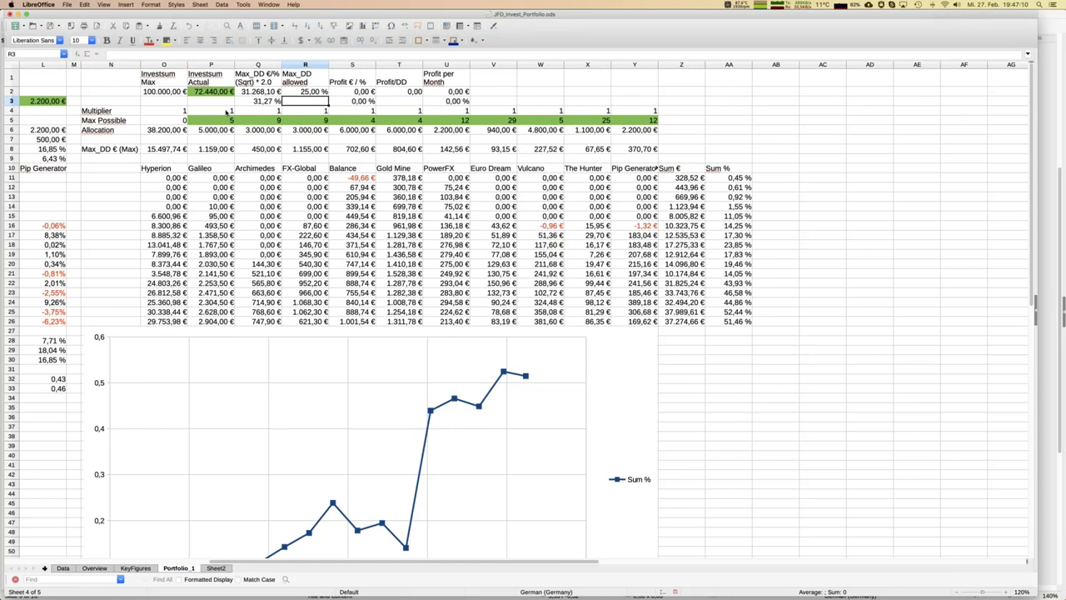
# Check the Profit/DD ratio, the allowed drawdown and Hyperion's multiplier under the new limit.
pyautogui.press('Up')
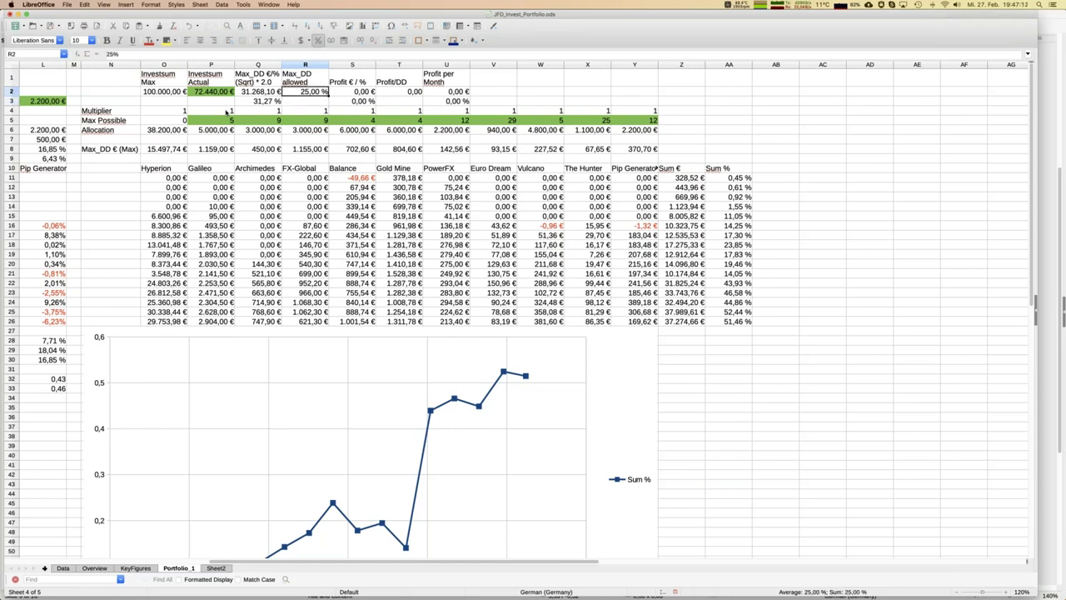
pyautogui.press('Right')
pyautogui.press('Right')
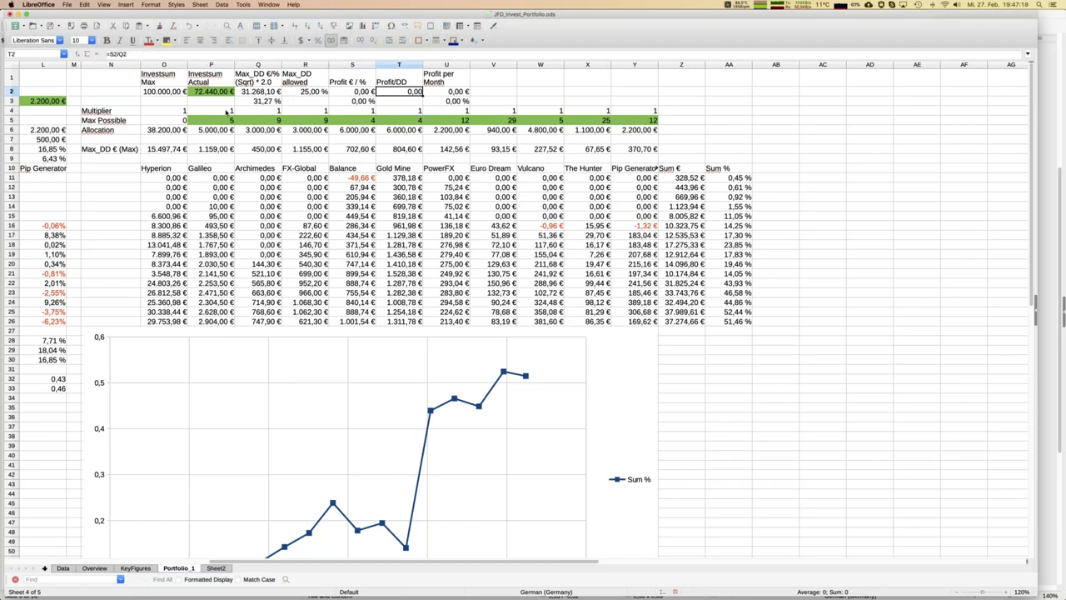
pyautogui.press('Left')
pyautogui.press('Left')
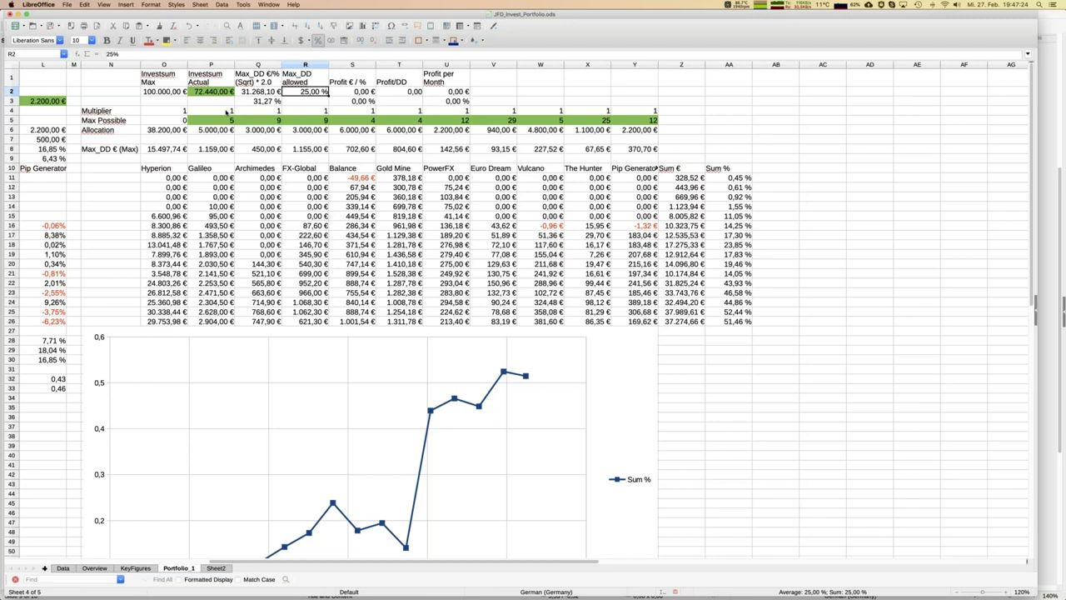
pyautogui.press('Right')
pyautogui.press('Down')
pyautogui.press('Down')
pyautogui.press('Left')
pyautogui.press('Left')
pyautogui.press('Left')
pyautogui.press('Left')
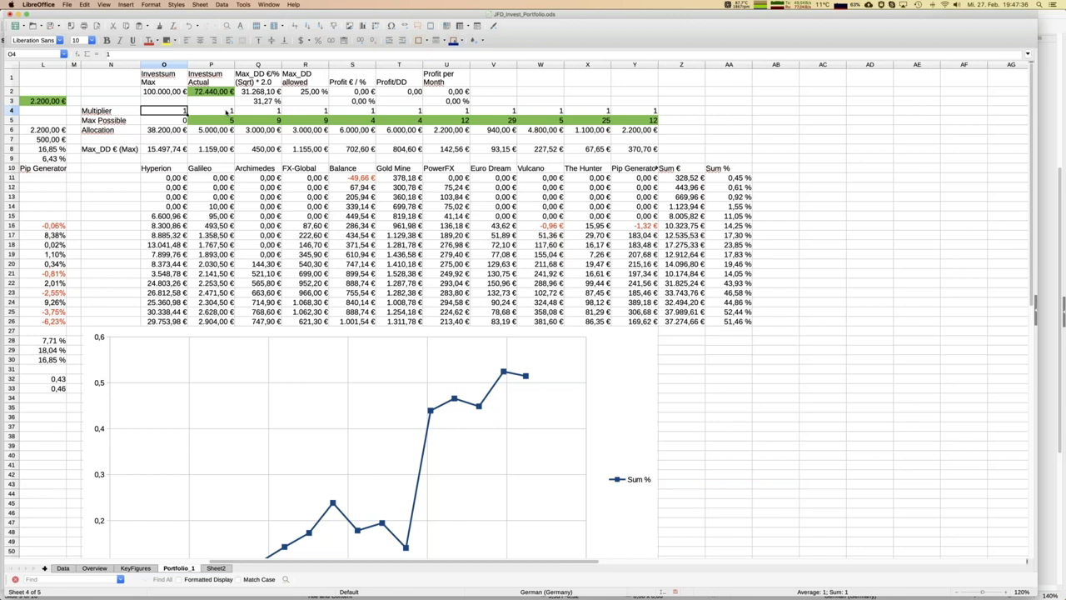
# Inspect the portfolio's Max_DD percentage formula, the Max_DD (Sqrt) * 2.0 formula and the Profit/DD formula.
pyautogui.press('Right')
pyautogui.press('Right')
pyautogui.press('Up')
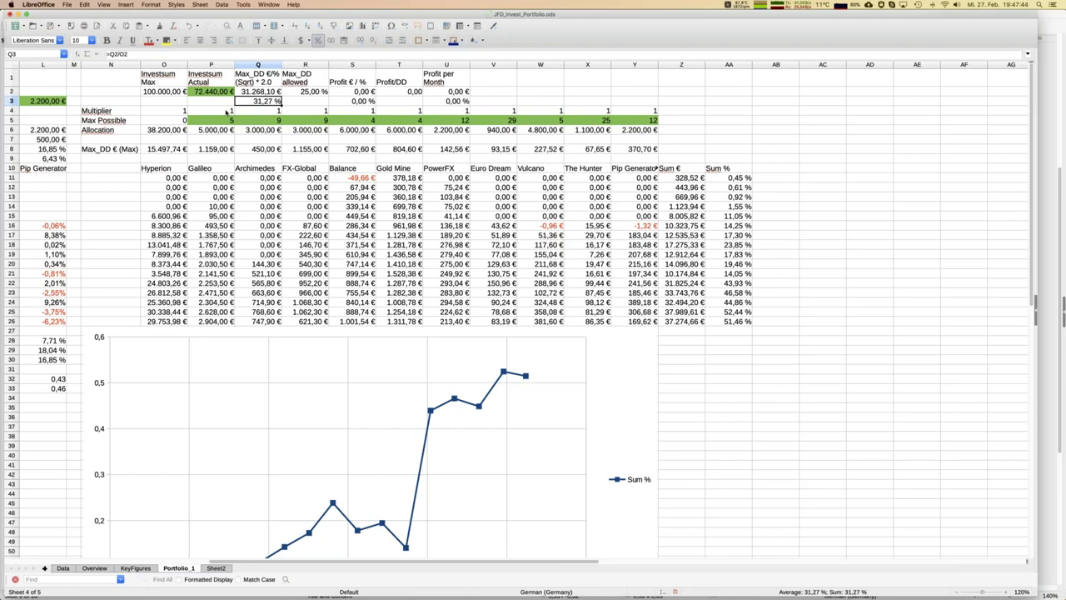
pyautogui.press('Up')
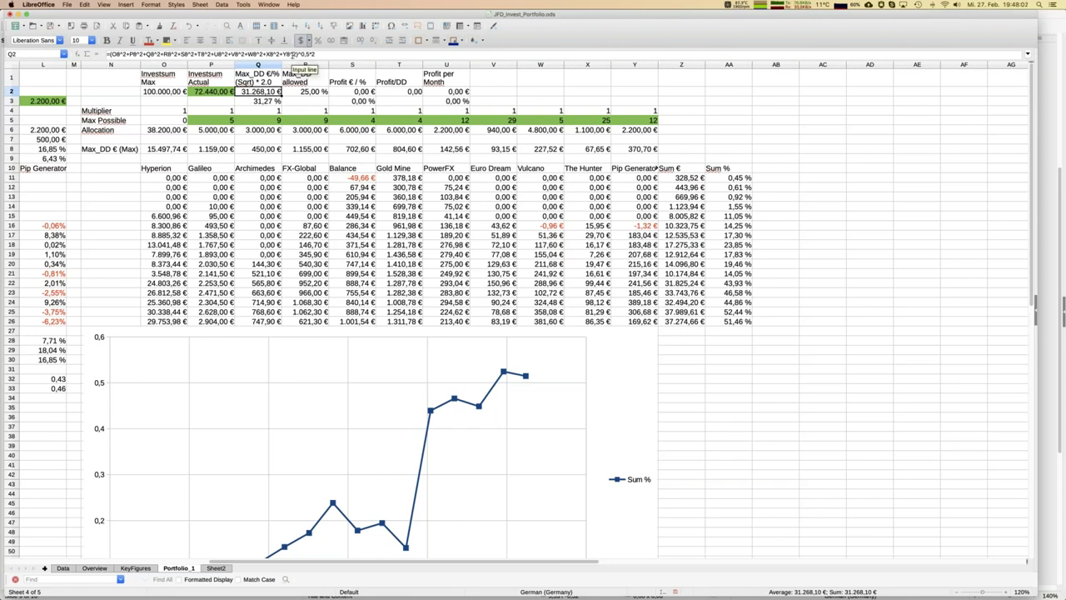
pyautogui.write(',')
pyautogui.click(411, 94)
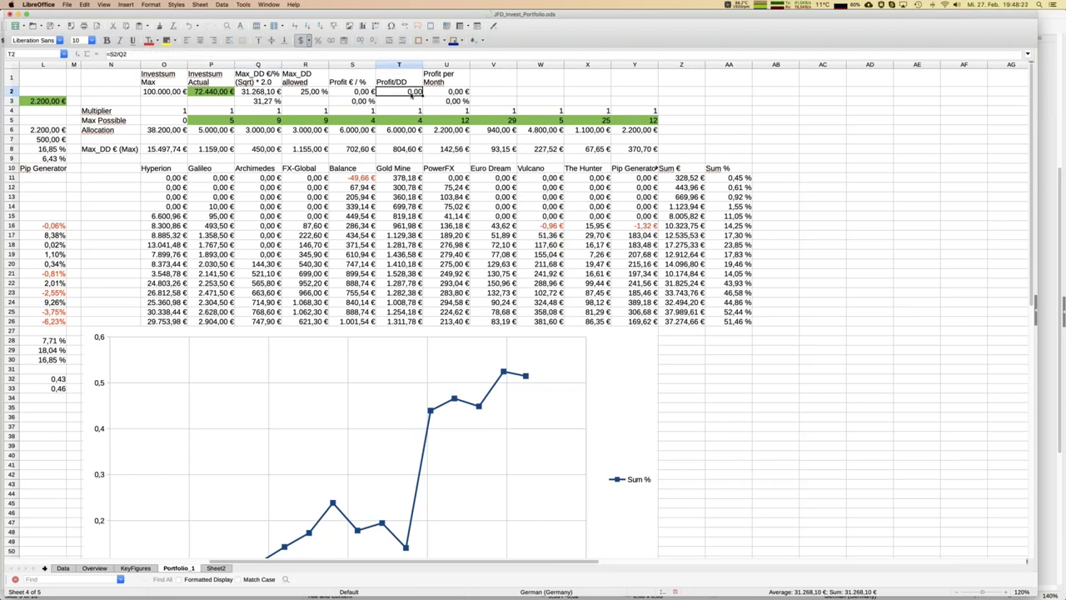
# Set Hyperion's multiplier in O4 to 0.
pyautogui.press('Left')
pyautogui.press('Left')
pyautogui.press('Left')
pyautogui.press('Left')
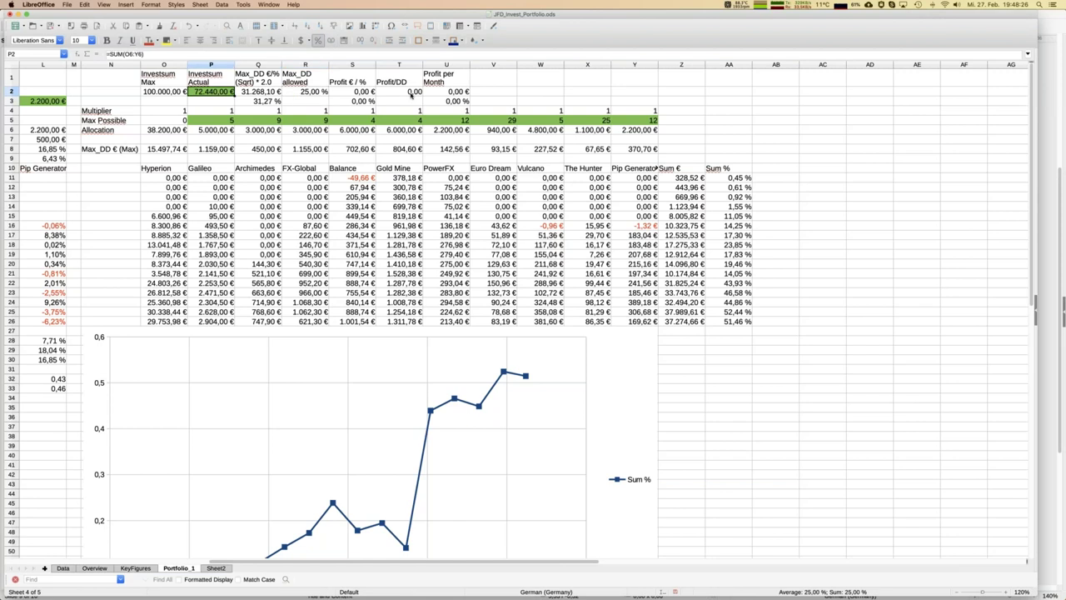
pyautogui.press('Left')
pyautogui.press('Down')
pyautogui.press('Down')
pyautogui.write('0')
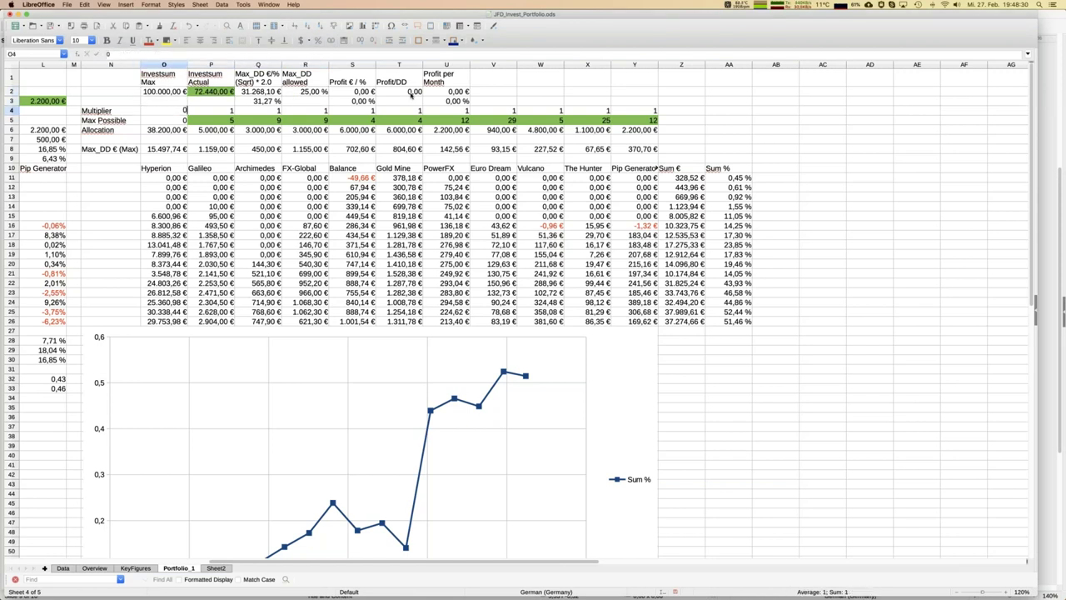
pyautogui.press('Return')
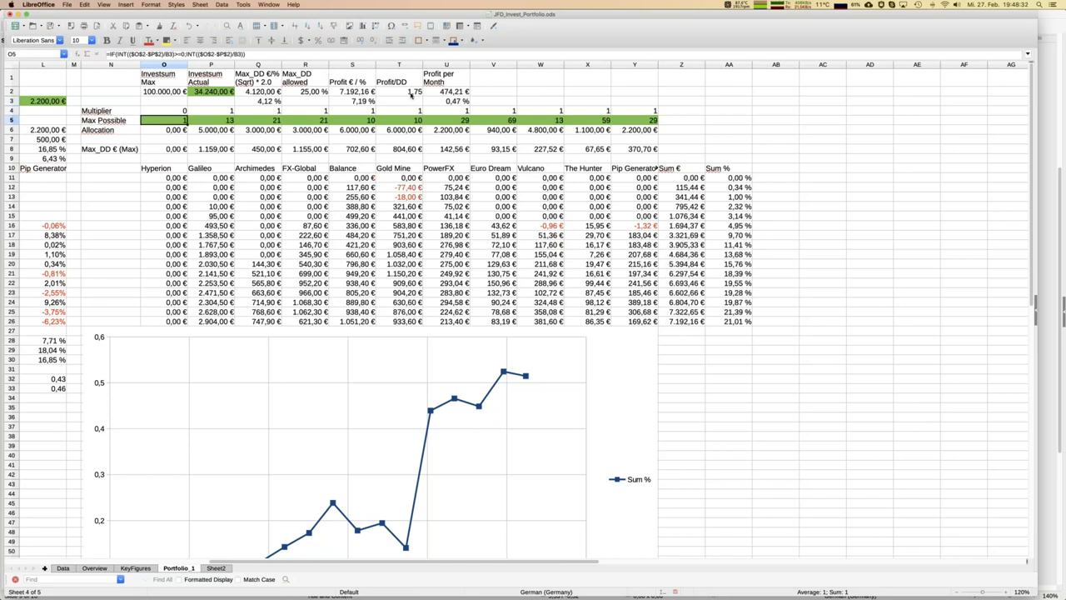
# Check FX-Global's multiplier in R4 and the portfolio's profit percentage in S3.
pyautogui.press('Up')
pyautogui.press('Right')
pyautogui.press('Right')
pyautogui.press('Right')
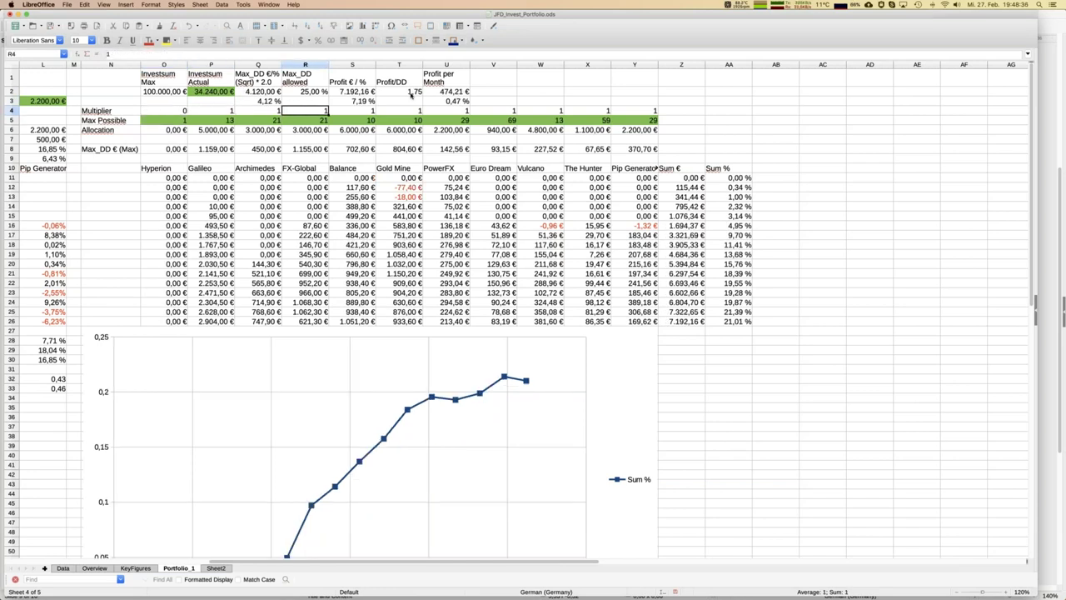
pyautogui.press('Up')
pyautogui.press('Right')
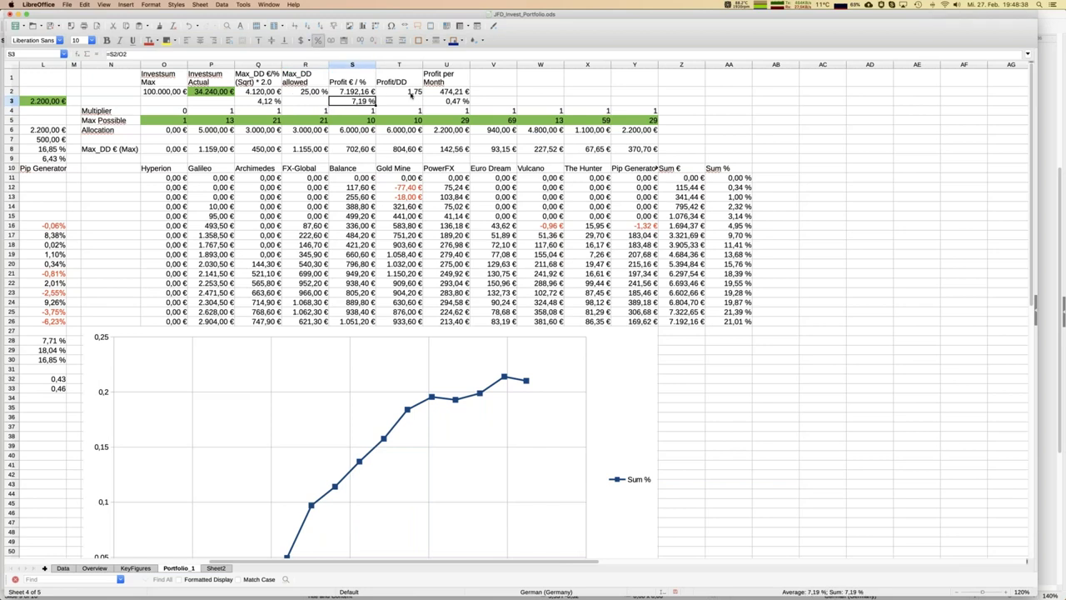
# Check the portfolio's profit-per-month percentage in U3 and examine the whole Sum % curve in the chart under the table.
pyautogui.press('Right')
pyautogui.press('Right')
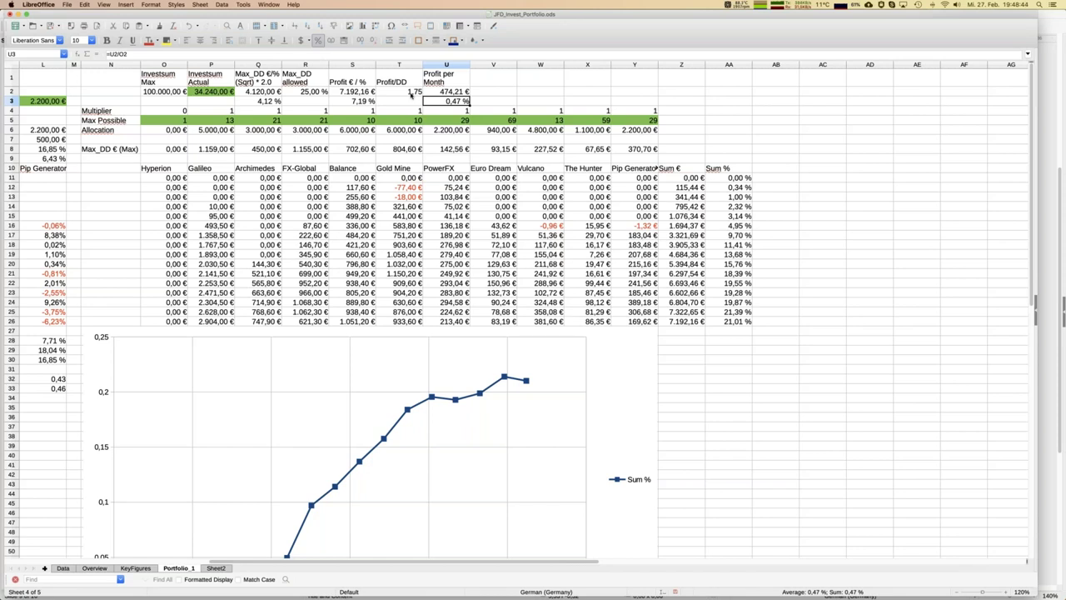
pyautogui.press('Down')
pyautogui.press('Down')
pyautogui.press('Down')
pyautogui.press('Down')
pyautogui.press('Down')
pyautogui.press('Down')
pyautogui.press('Down')
pyautogui.press('Down')
pyautogui.press('Down')
pyautogui.press('Down')
pyautogui.press('Down')
pyautogui.press('Down')
pyautogui.press('Down')
pyautogui.press('Down')
pyautogui.press('Down')
pyautogui.press('Down')
pyautogui.press('Down')
pyautogui.press('Down')
pyautogui.press('Down')
pyautogui.press('Down')
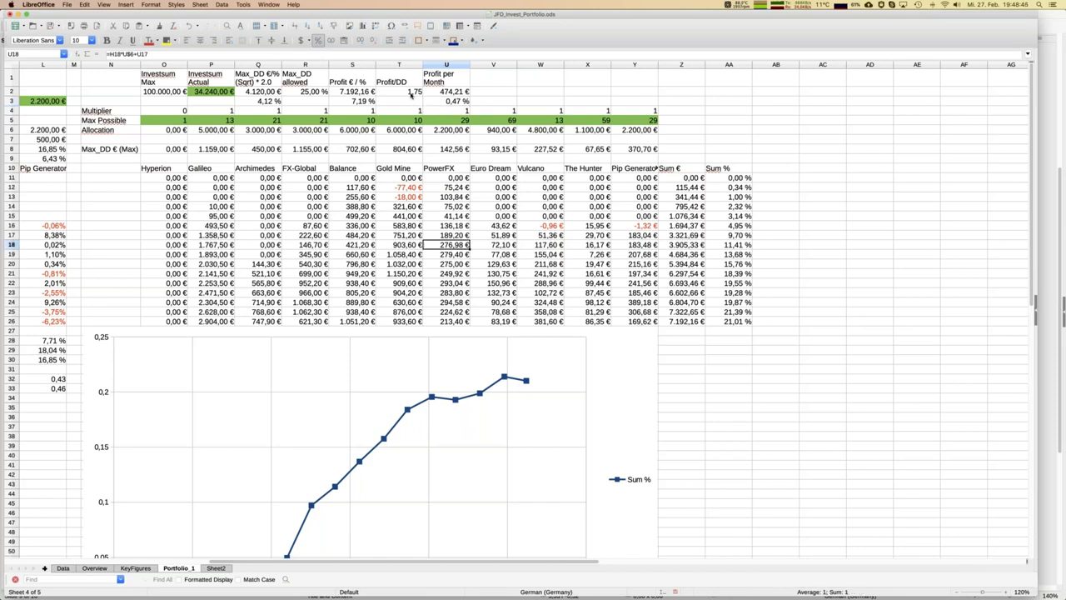
pyautogui.press('Down')
pyautogui.press('Down')
pyautogui.press('Down')
pyautogui.press('Down')
pyautogui.press('Down')
pyautogui.press('Down')
pyautogui.press('Down')
pyautogui.press('Down')
pyautogui.press('Down')
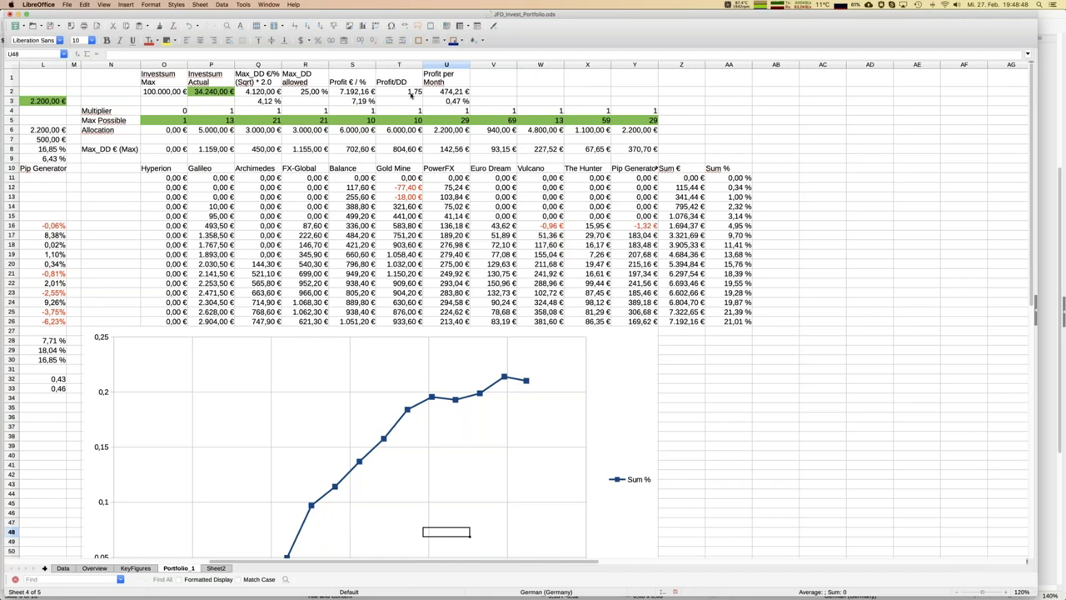
pyautogui.press('Down')
pyautogui.press('Down')
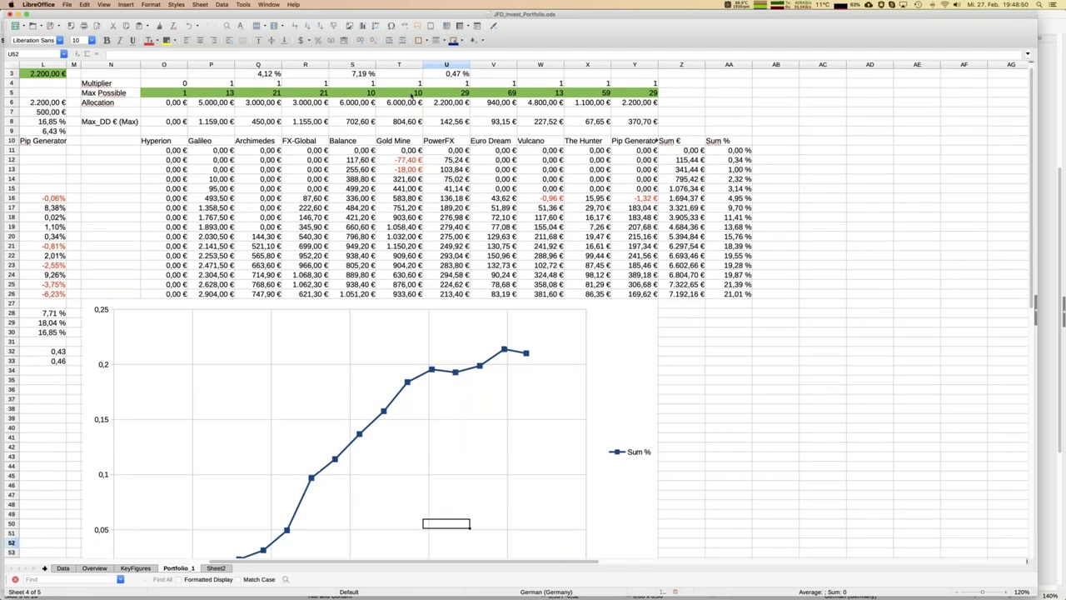
pyautogui.press('Down')
pyautogui.press('Down')
pyautogui.press('Down')
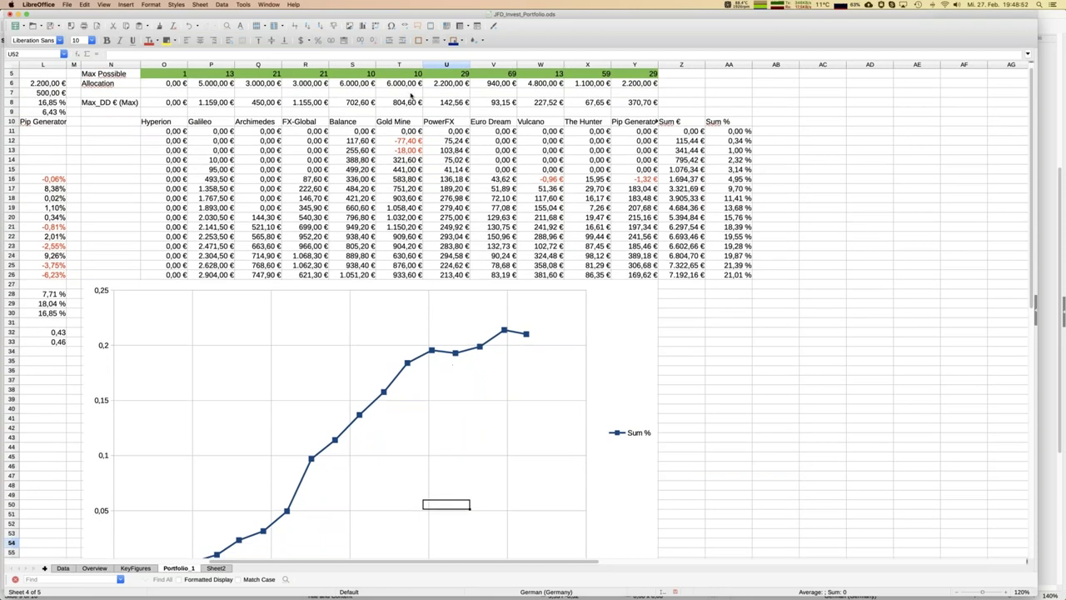
pyautogui.press('Down')
pyautogui.press('Down')
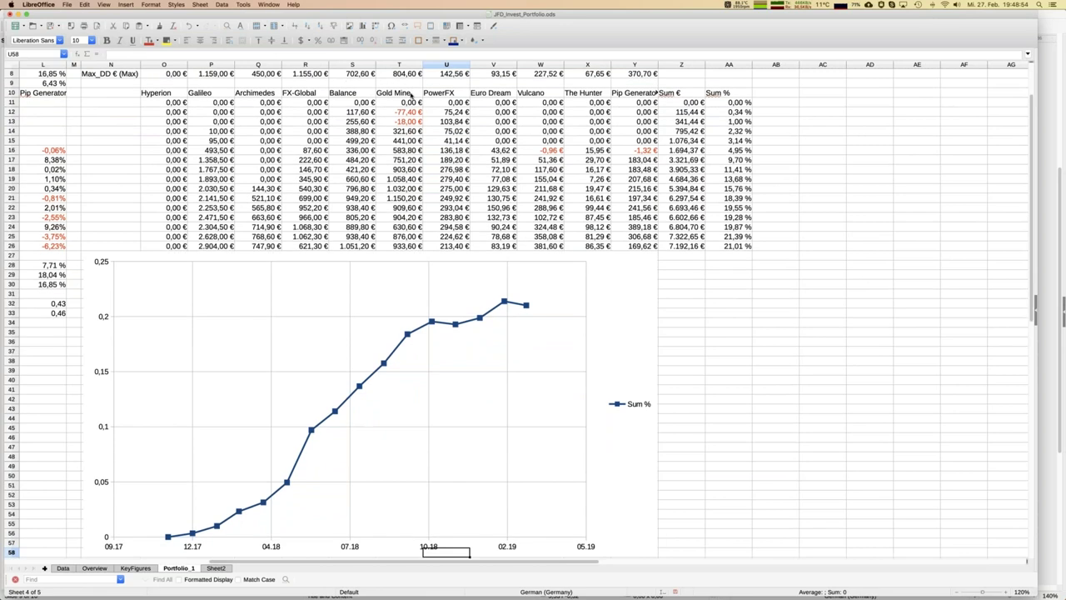
# Go back from the chart to the portfolio summary and select the Profit per Month heading in U1.
pyautogui.press('Up')
pyautogui.press('Up')
pyautogui.press('Up')
pyautogui.press('Up')
pyautogui.press('Up')
pyautogui.press('Up')
pyautogui.press('Up')
pyautogui.press('Up')
pyautogui.press('Up')
pyautogui.press('Up')
pyautogui.press('Up')
pyautogui.press('Up')
pyautogui.press('Up')
pyautogui.press('Up')
pyautogui.press('Up')
pyautogui.press('Up')
pyautogui.press('Up')
pyautogui.press('Up')
pyautogui.press('Up')
pyautogui.press('Up')
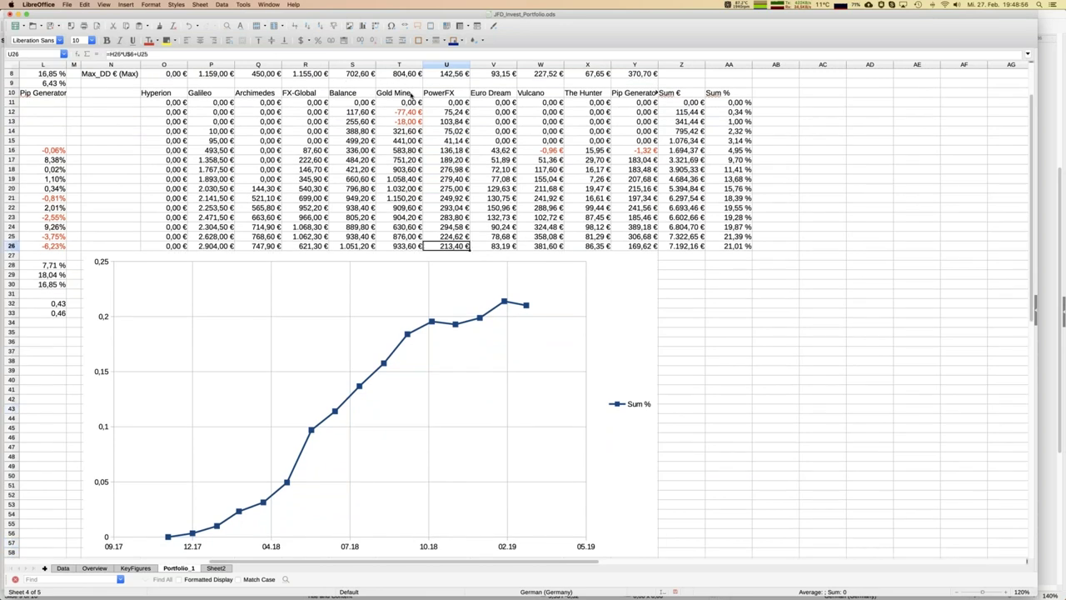
pyautogui.press('Up')
pyautogui.press('Up')
pyautogui.press('Up')
pyautogui.press('Up')
pyautogui.press('Up')
pyautogui.press('Up')
pyautogui.press('Up')
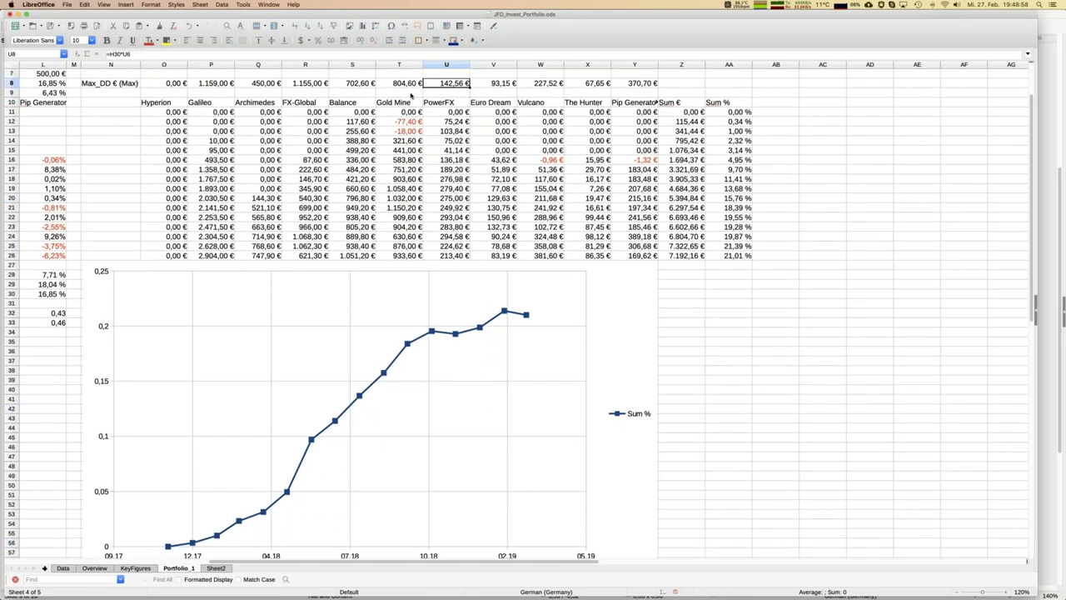
pyautogui.scroll(1, 411, 96)
pyautogui.scroll(1, 410, 96)
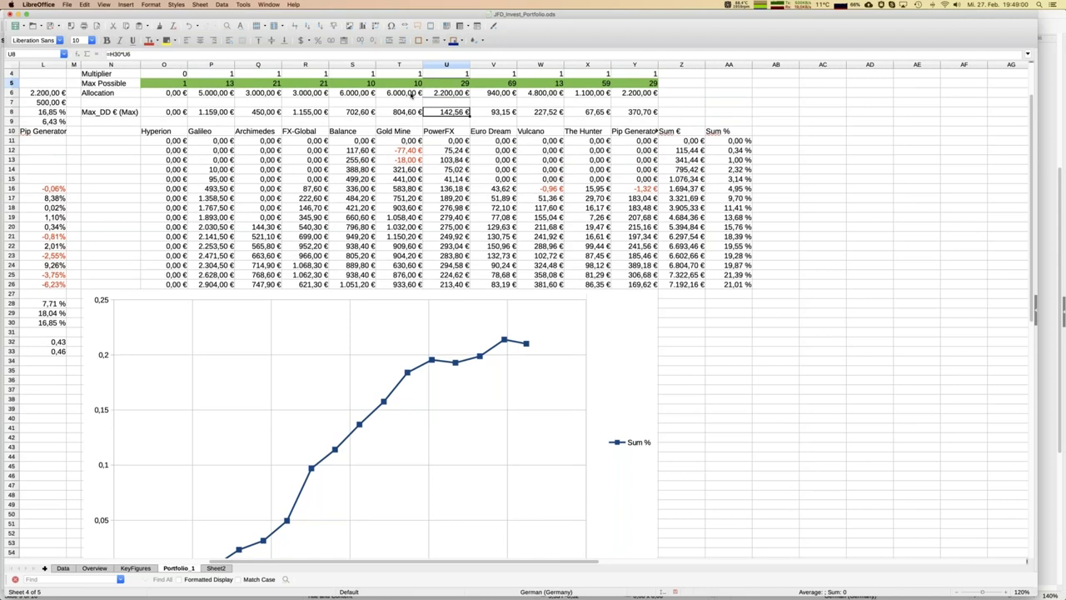
pyautogui.scroll(2, 410, 96)
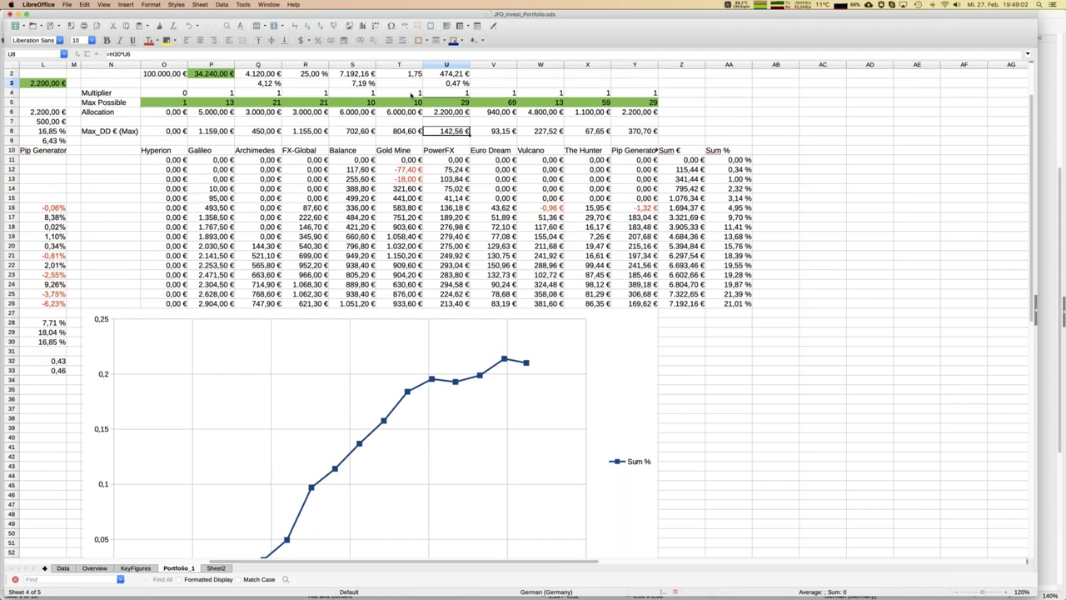
pyautogui.press('Up')
pyautogui.press('Up')
pyautogui.press('Up')
pyautogui.press('Up')
pyautogui.press('Up')
pyautogui.press('Up')
pyautogui.press('Up')
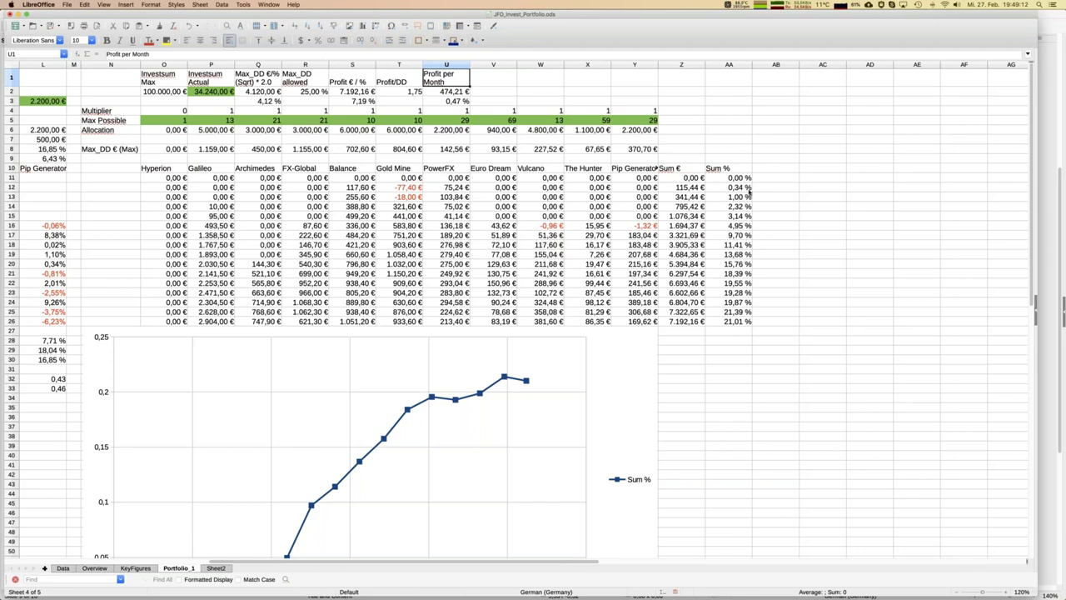
# Change the Sum % formula in AA11 to =Z11/O$2 and fill it down to AA26.
pyautogui.click(738, 178)
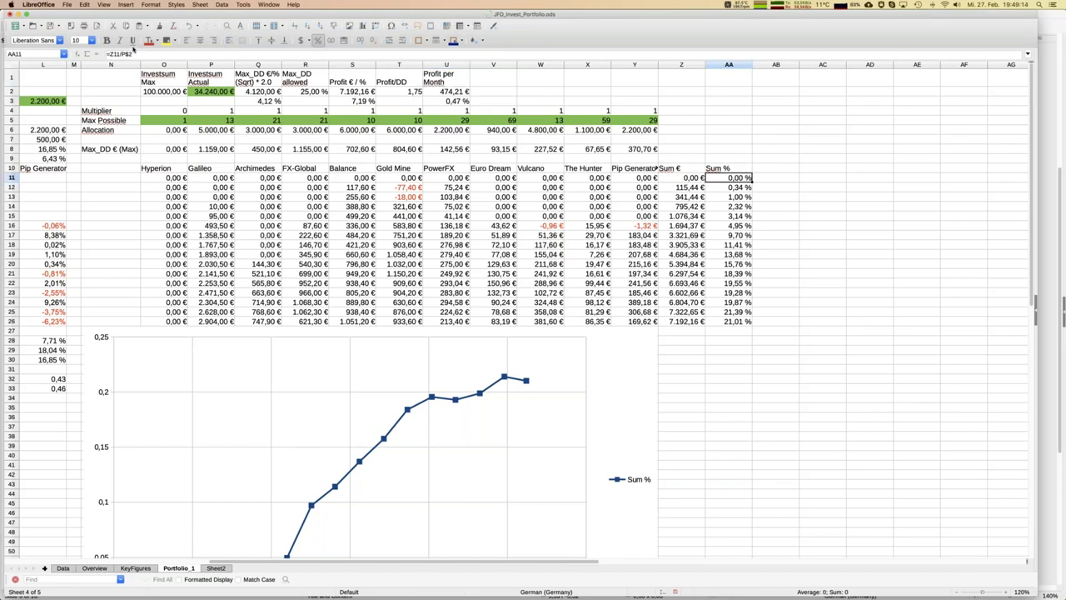
pyautogui.click(138, 53)
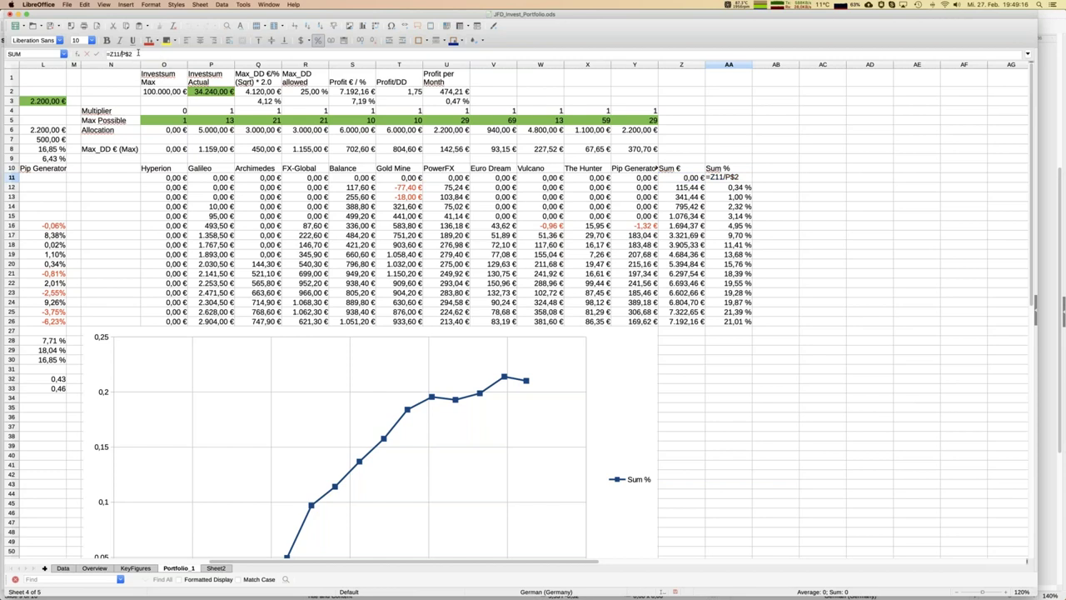
pyautogui.press('BackSpace')
pyautogui.write('O')
pyautogui.press('Return')
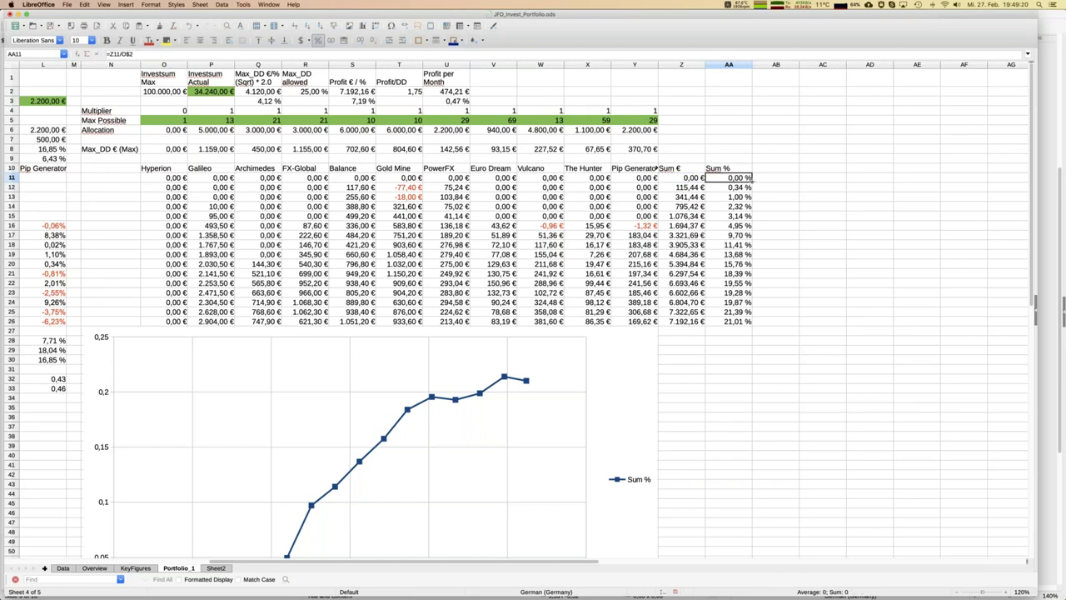
pyautogui.moveTo(752, 182); pyautogui.dragTo(752, 325)
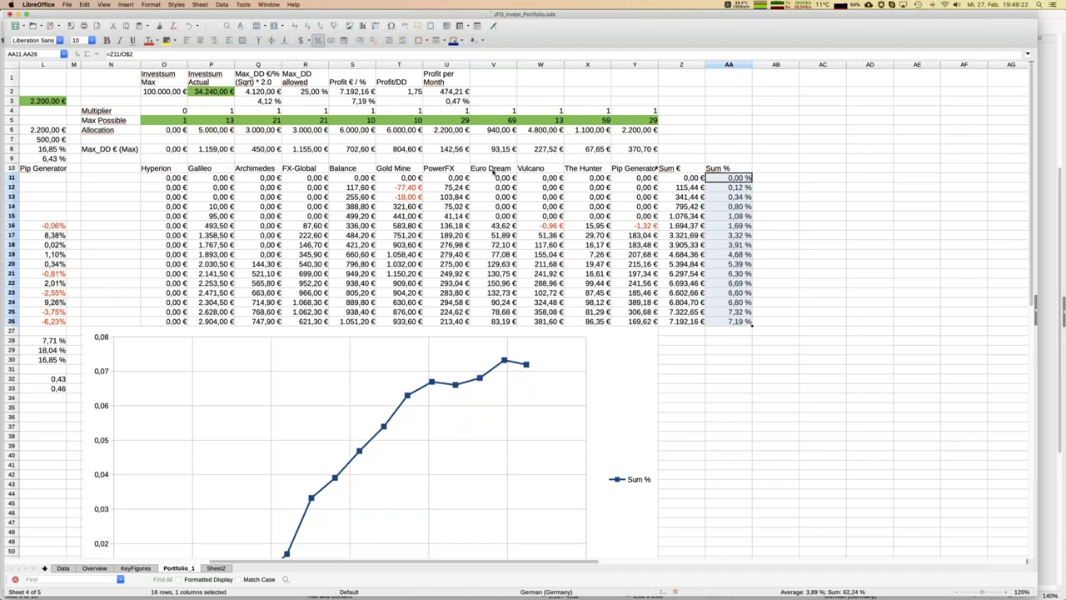
pyautogui.click(493, 169)
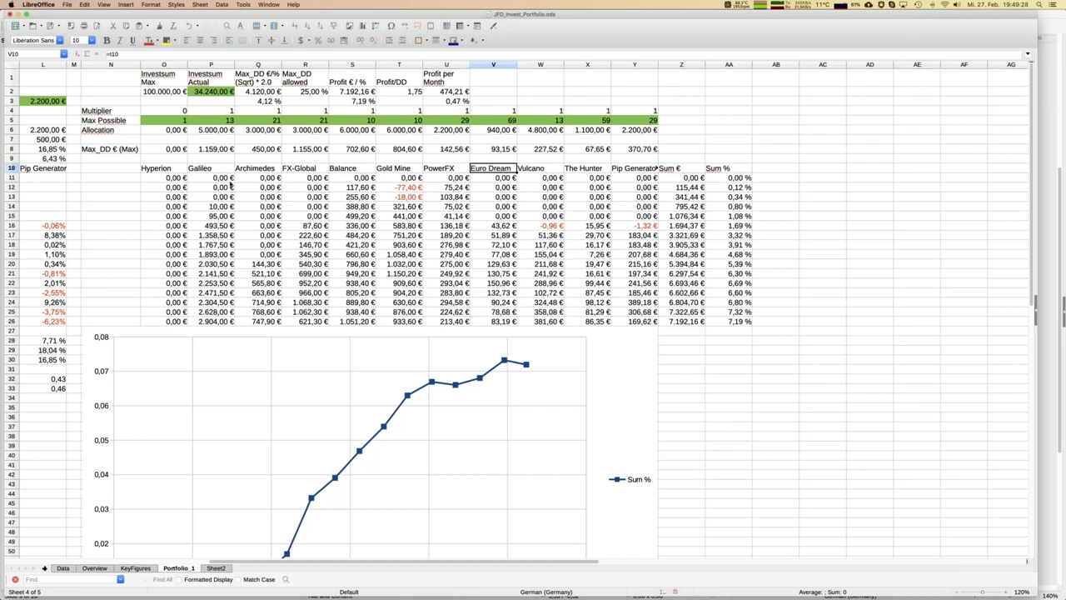
# Set Galileo's multiplier in P4 to 5.
pyautogui.click(225, 110)
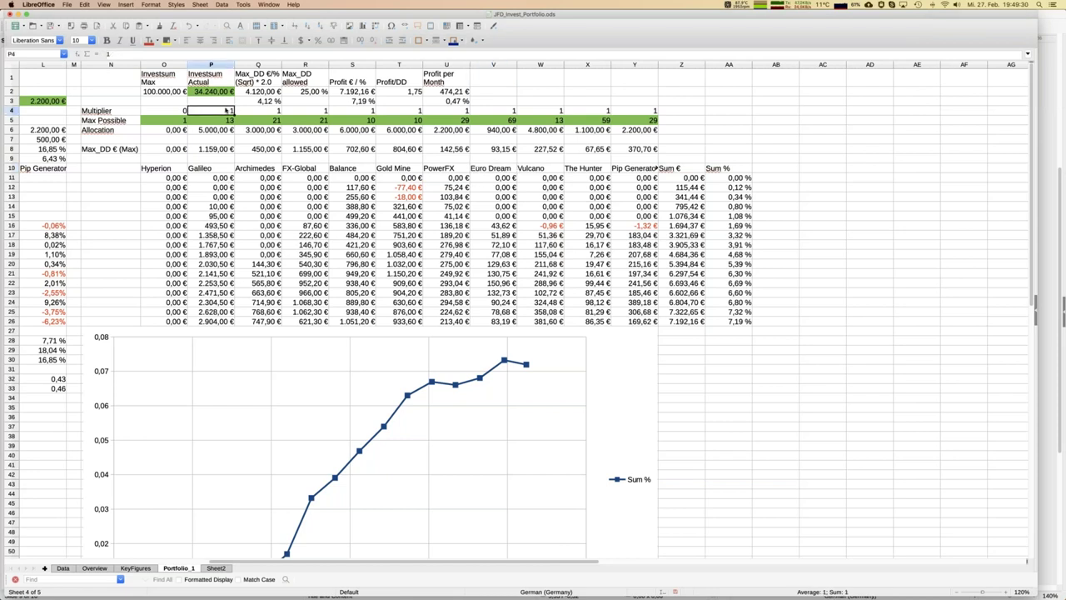
pyautogui.write('10')
pyautogui.press('BackSpace')
pyautogui.press('BackSpace')
pyautogui.press('Return')
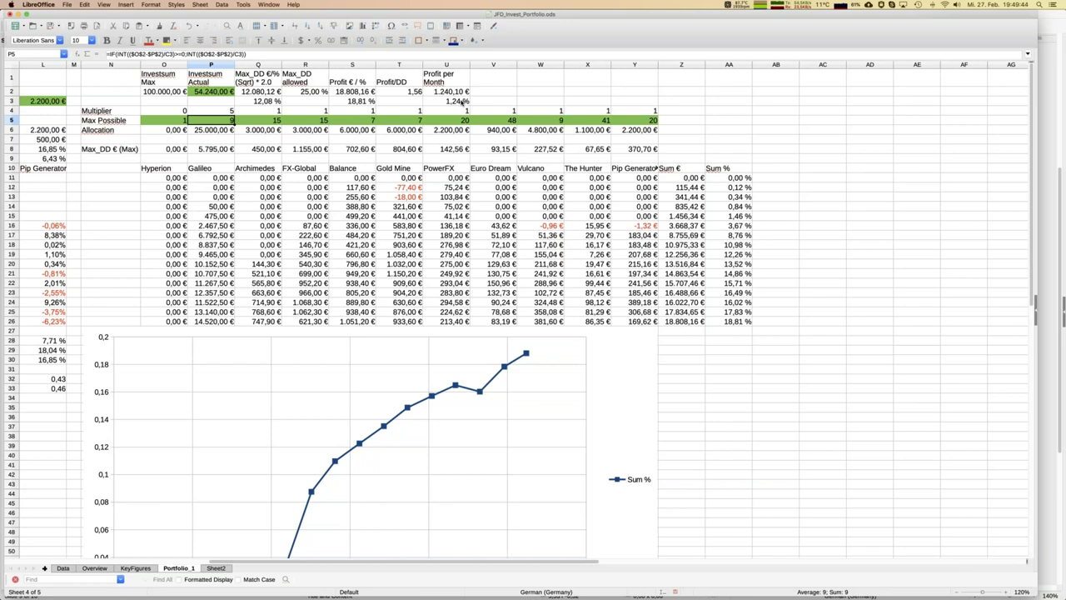
# Set Gold Mine's multiplier in T4 to 7.
pyautogui.click(420, 111)
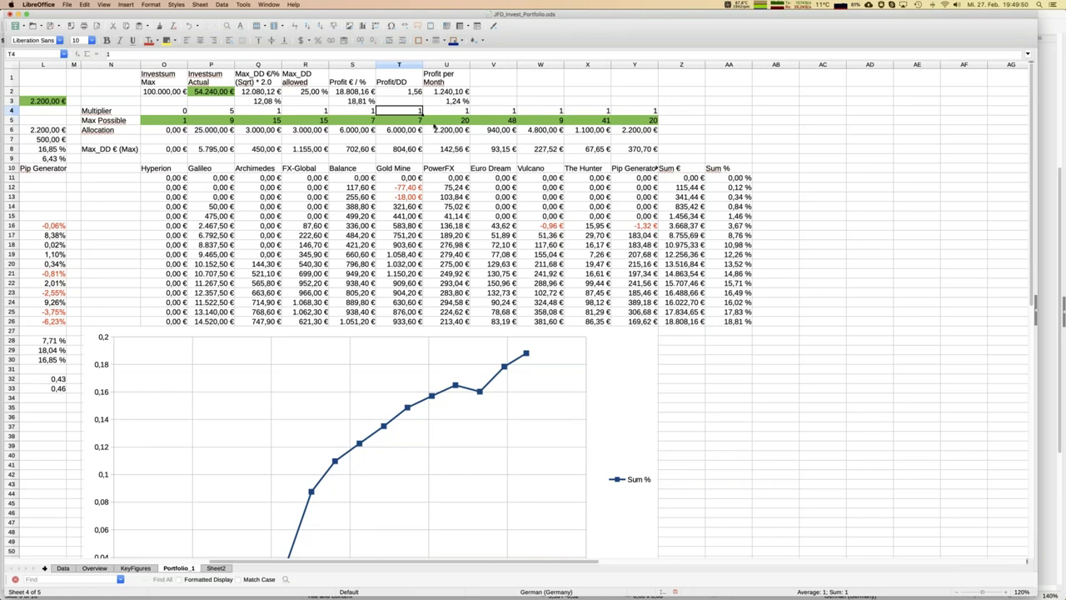
pyautogui.write('7')
pyautogui.press('Return')
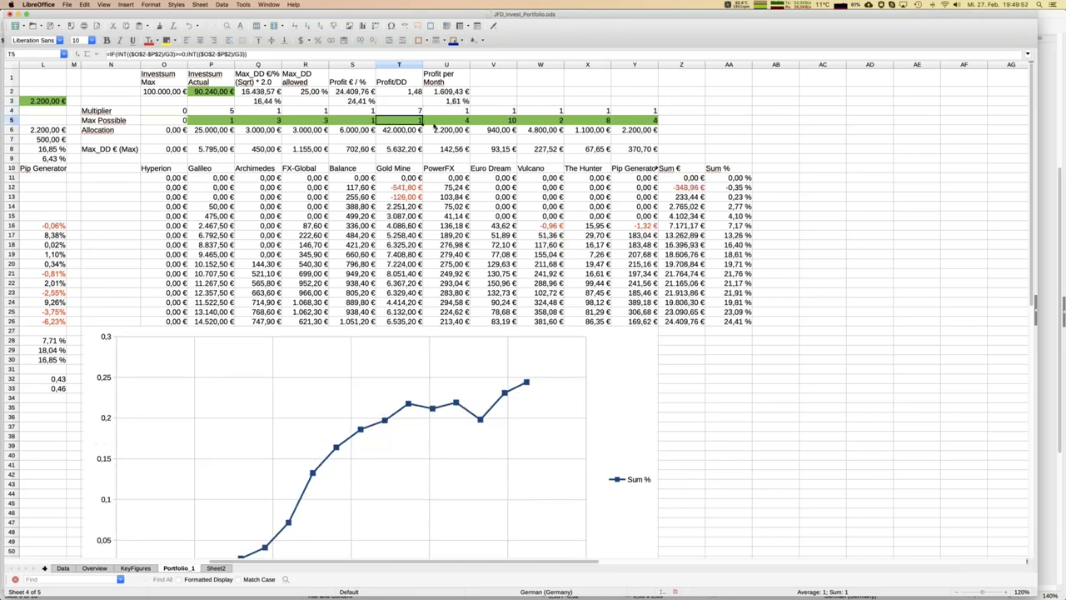
# Check the Gold Mine and FX-Global multipliers against the maximum investment sum in O2.
pyautogui.press('Up')
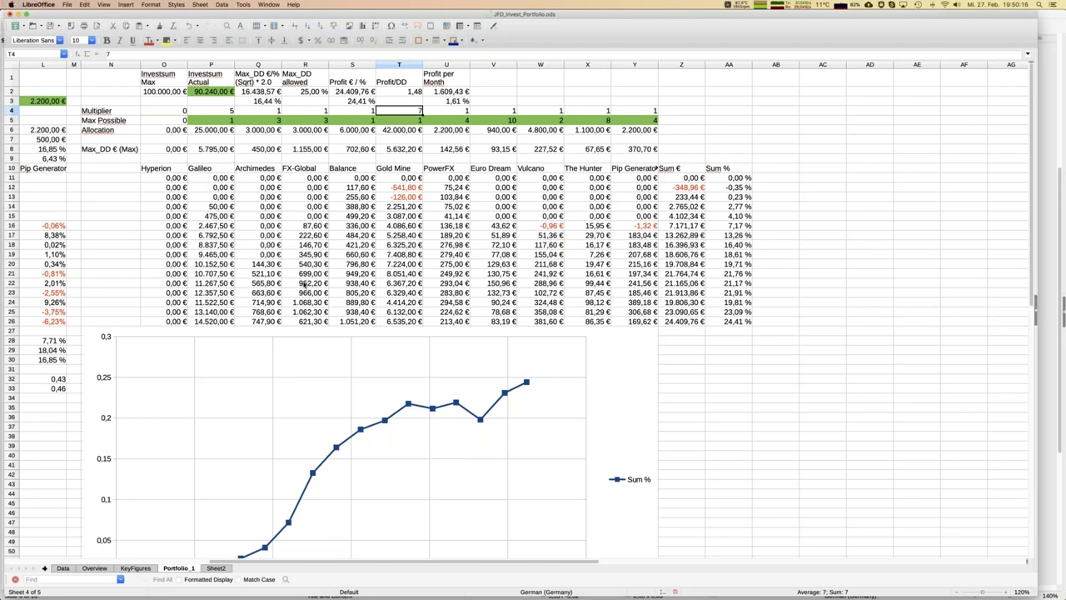
pyautogui.press('Left')
pyautogui.press('Left')
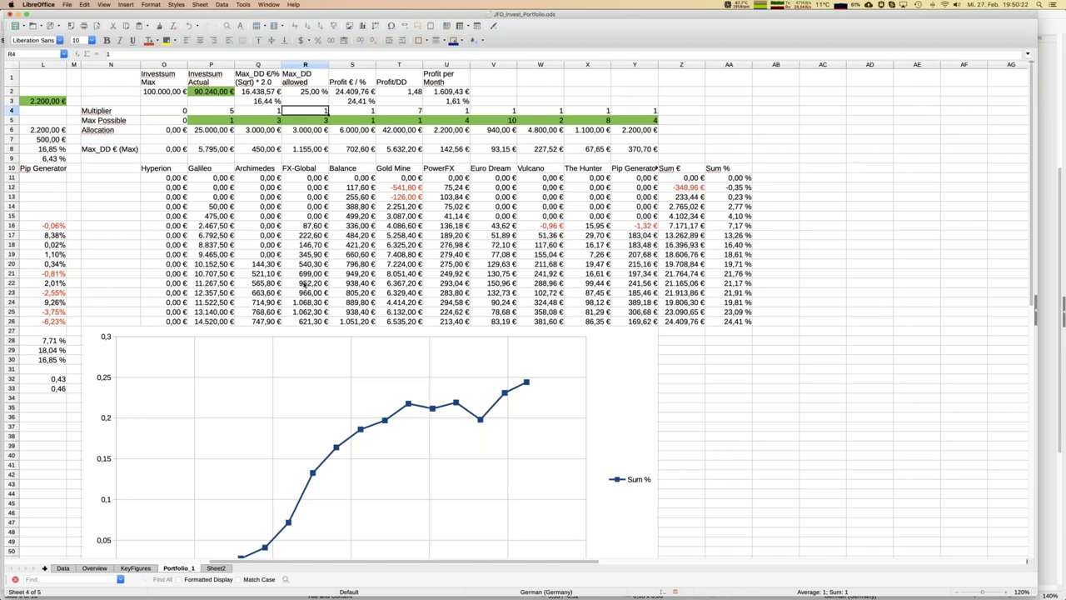
pyautogui.press('Up')
pyautogui.press('Up')
pyautogui.press('Left')
pyautogui.press('Left')
pyautogui.press('Left')
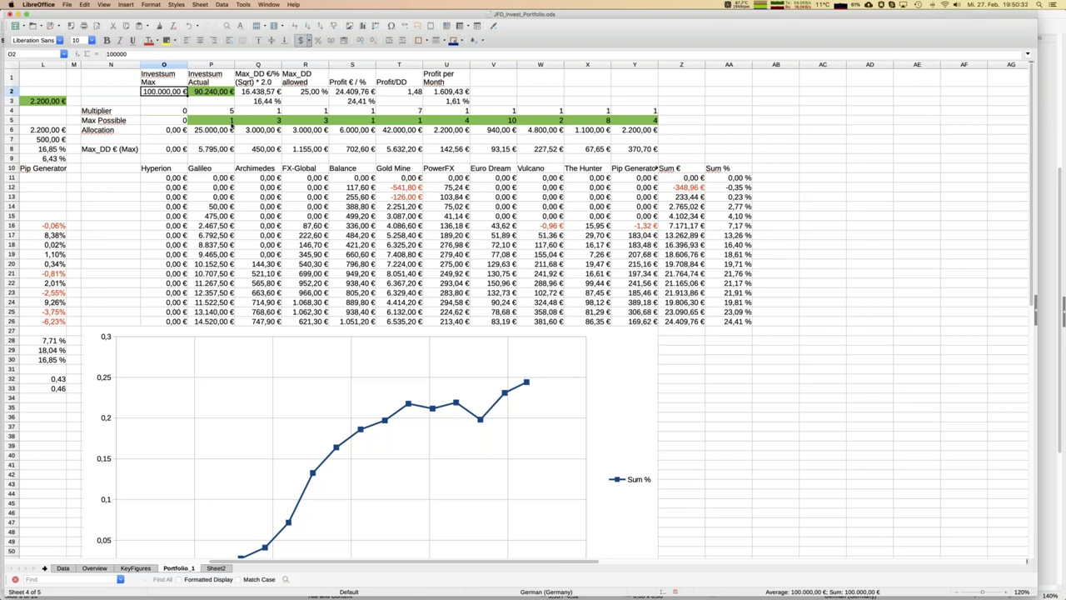
# Raise FX-Global's multiplier in R4 step by step through 2, 3 and 4 up to 5.
pyautogui.click(285, 111)
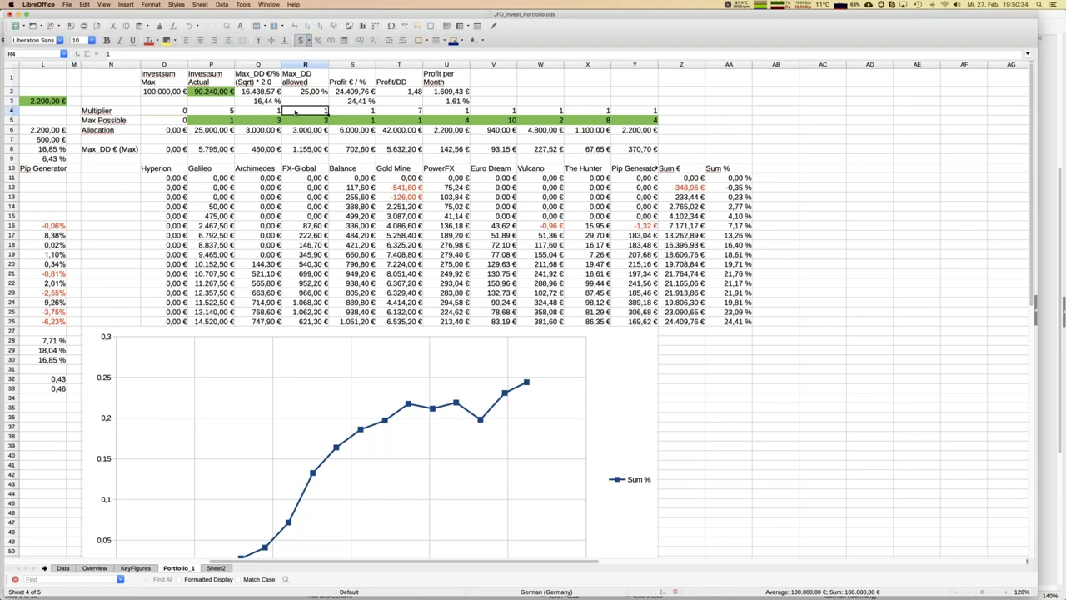
pyautogui.write('2')
pyautogui.press('Return')
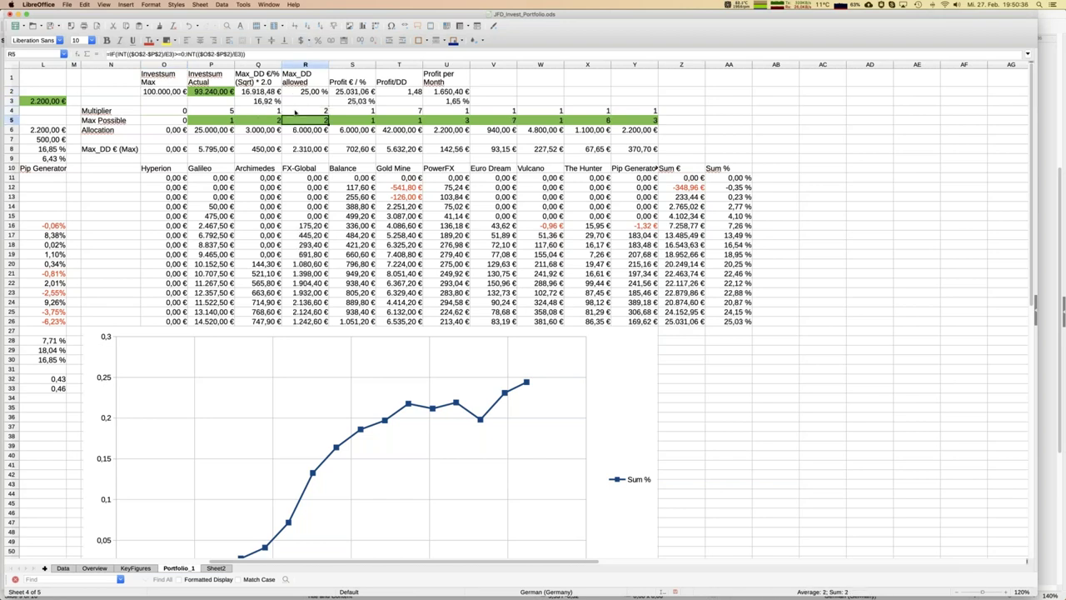
pyautogui.click(295, 113)
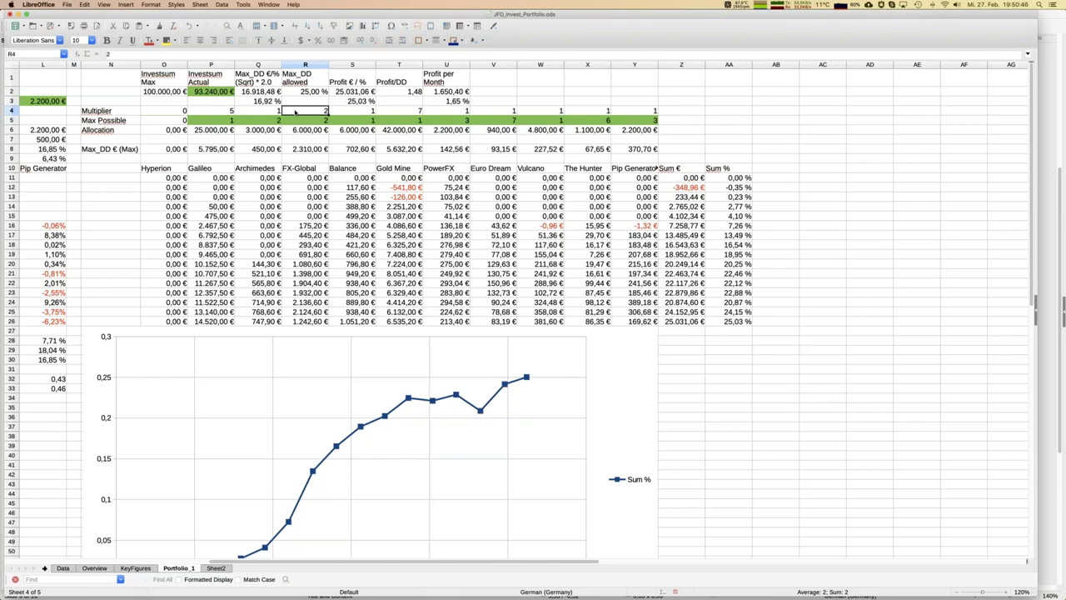
pyautogui.write('3')
pyautogui.press('Return')
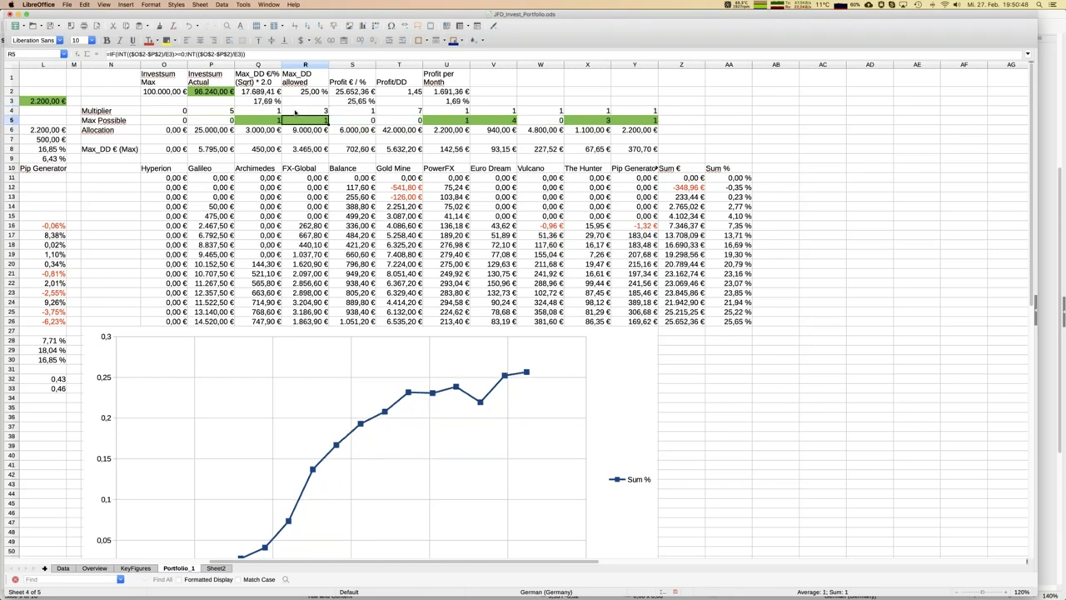
pyautogui.write('4')
pyautogui.press('Return')
pyautogui.click(295, 112)
pyautogui.write('5')
pyautogui.press('Return')
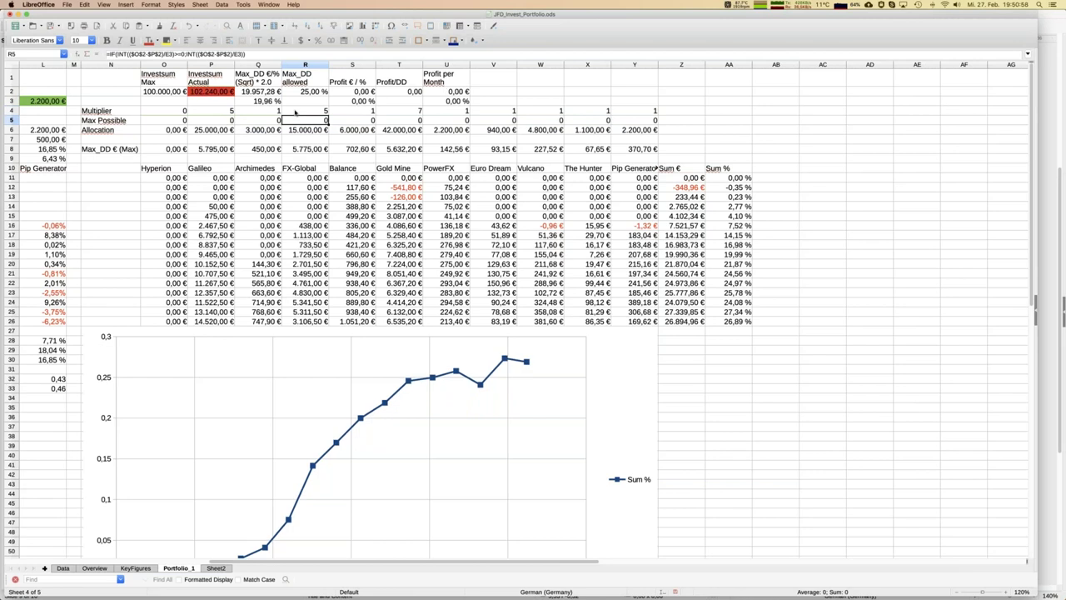
# Check the actual investment sum, the Profit/DD formula in T2 and the allowed drawdown in R2 with the raised multiplier.
pyautogui.click(295, 111)
pyautogui.press('Left')
pyautogui.press('Left')
pyautogui.press('Up')
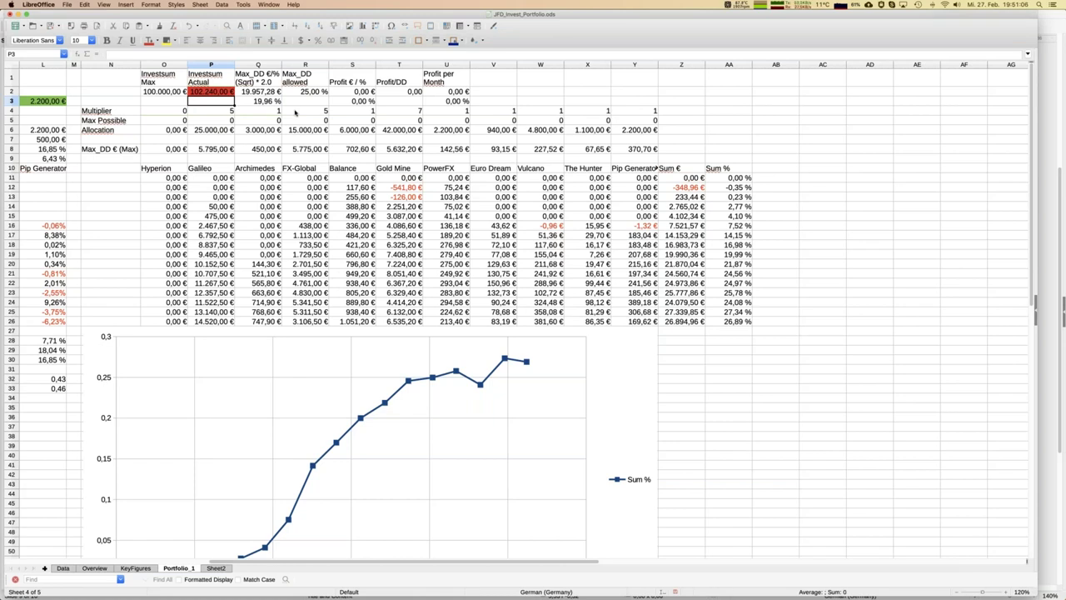
pyautogui.press('Right')
pyautogui.press('Right')
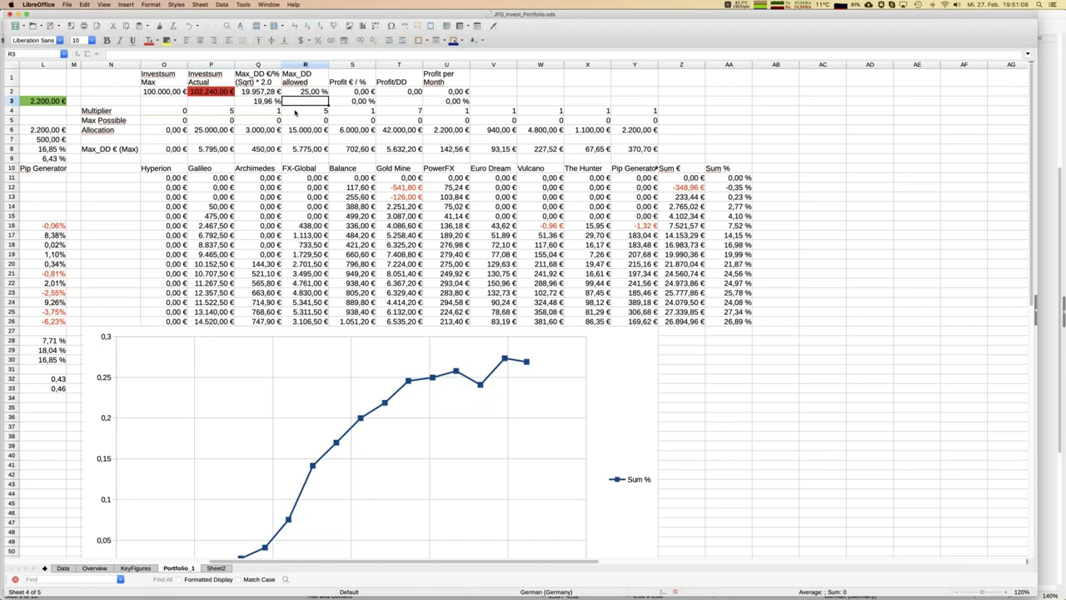
pyautogui.press('Right')
pyautogui.press('Right')
pyautogui.press('Up')
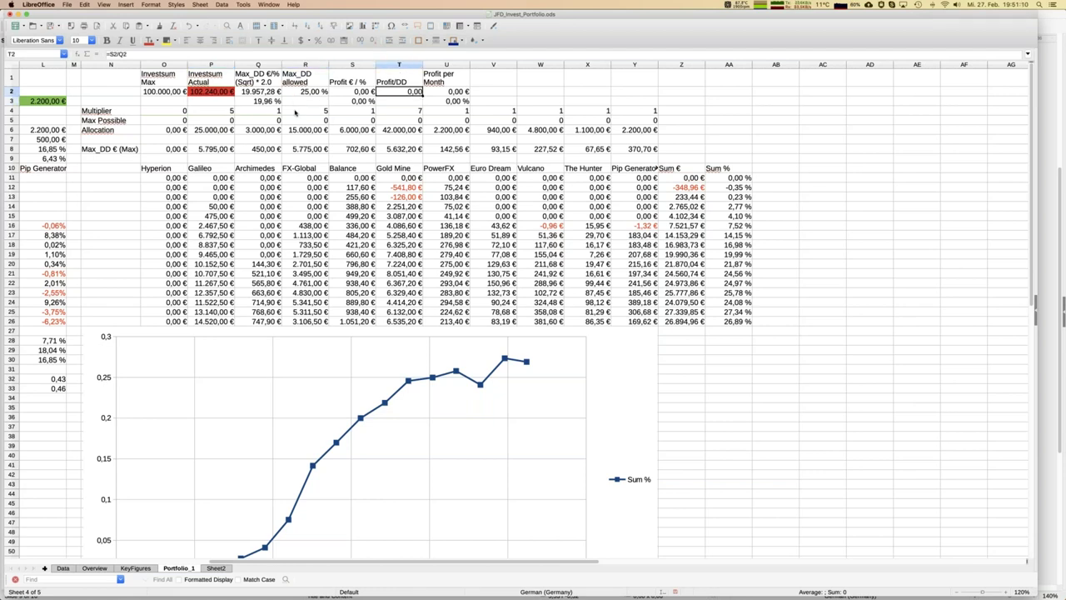
pyautogui.press('Left')
pyautogui.press('Left')
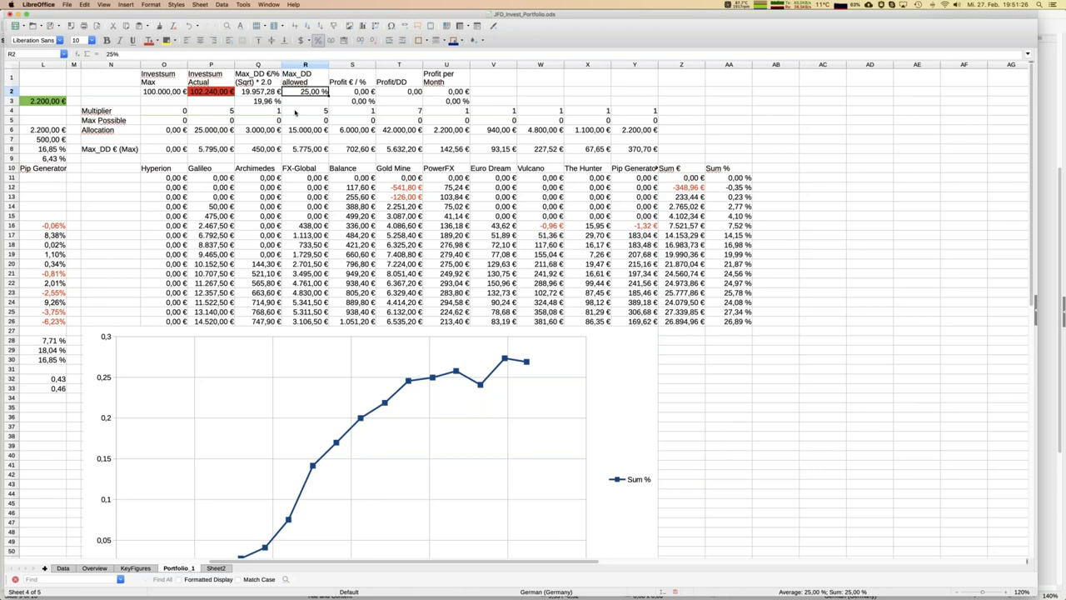
# Switch to the Excel copy of JFD_Invest_Portfolio, change the AA12 formula to =Z12/O$2 and fill it down the Sum % column.
pyautogui.moveTo(4, 359)
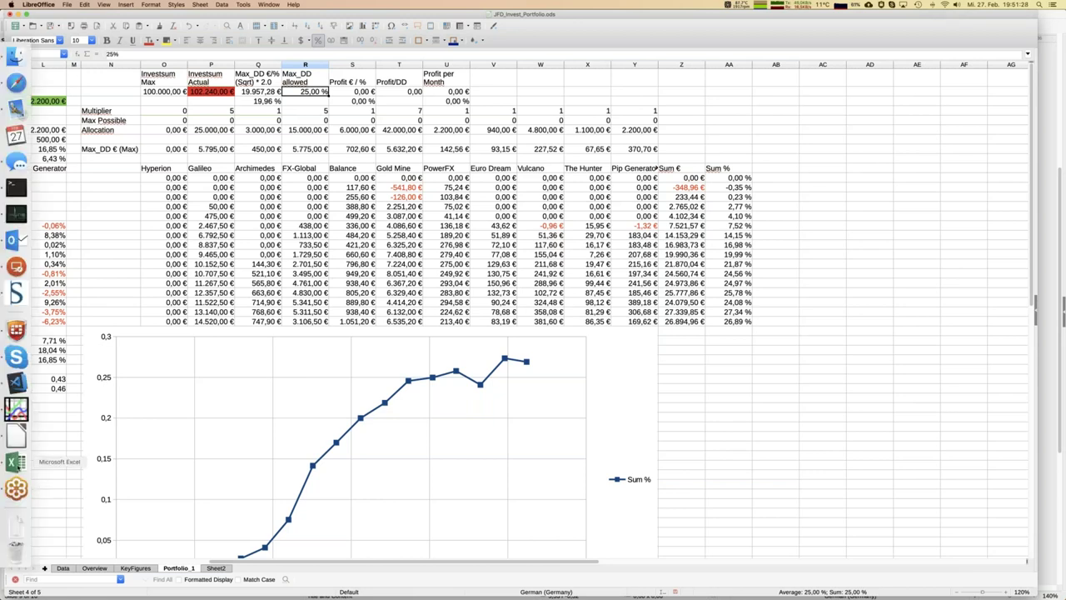
pyautogui.click(15, 461)
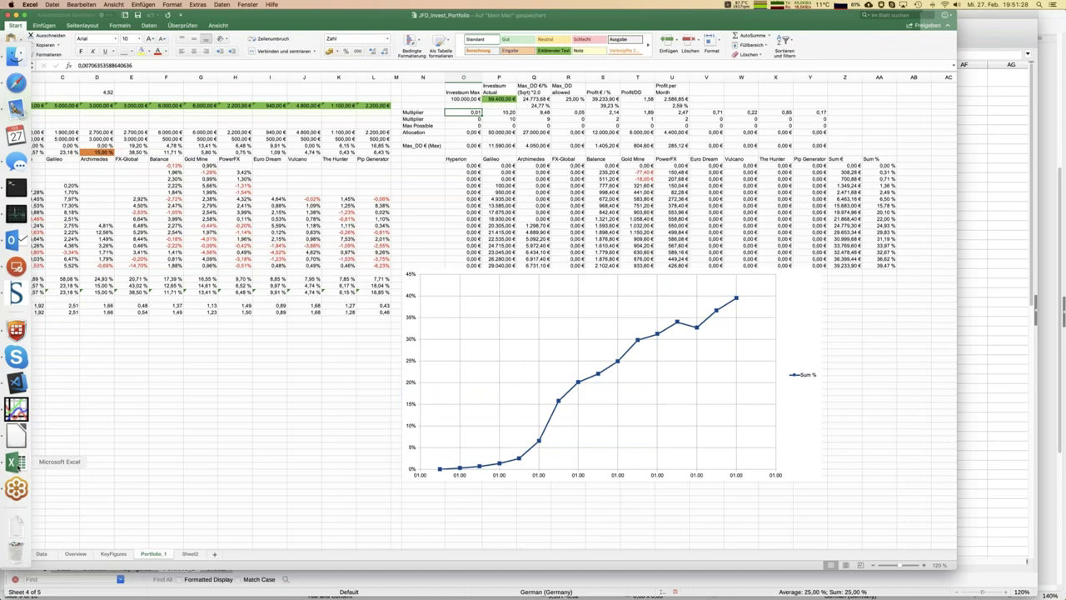
pyautogui.click(883, 165)
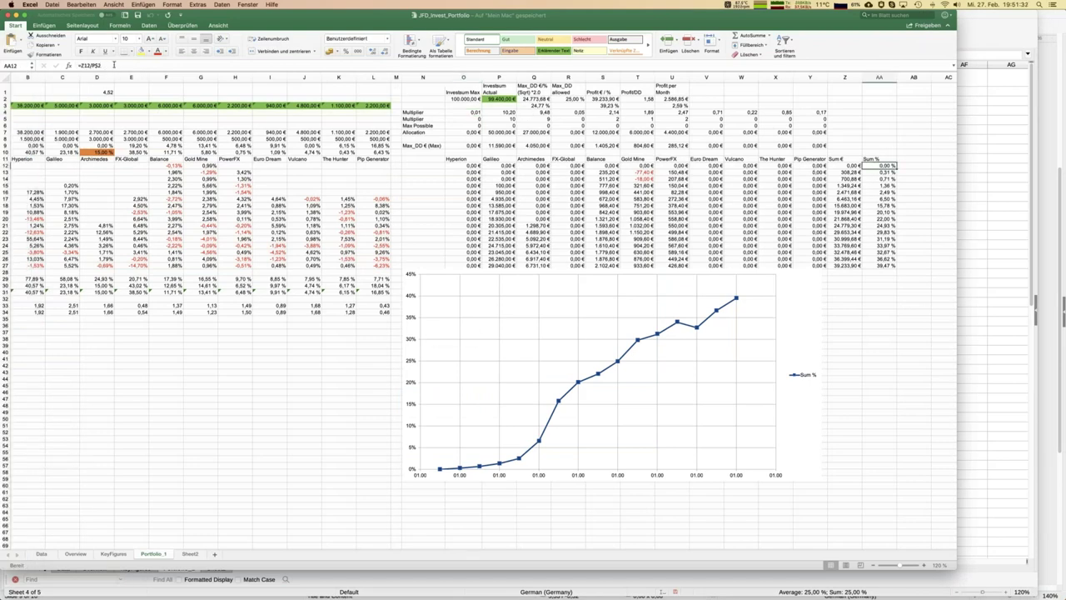
pyautogui.click(114, 64)
pyautogui.press('Left')
pyautogui.press('Left')
pyautogui.press('BackSpace')
pyautogui.write('O')
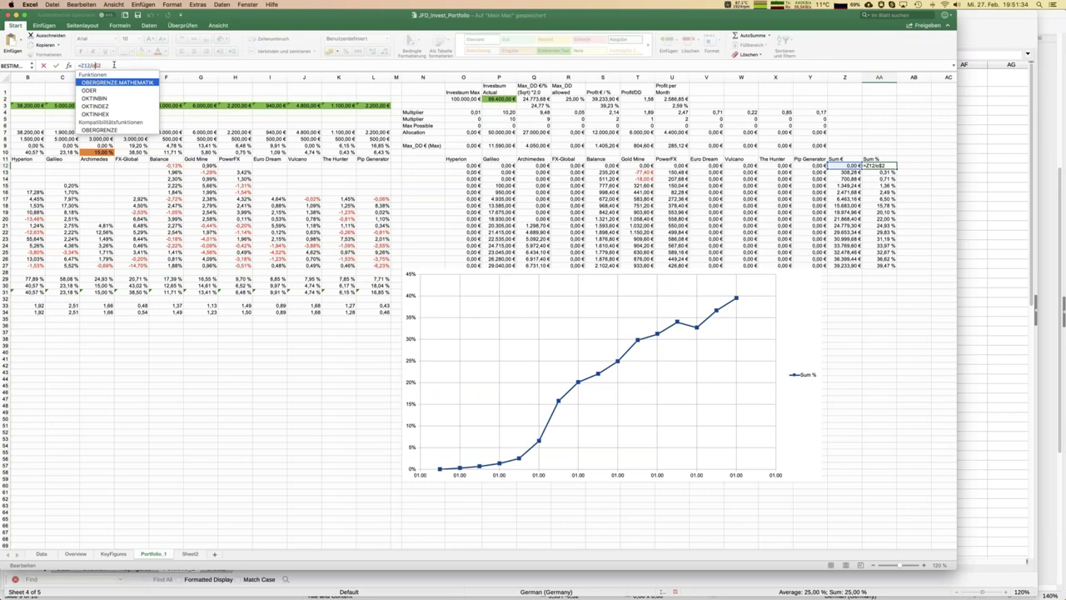
pyautogui.press('Return')
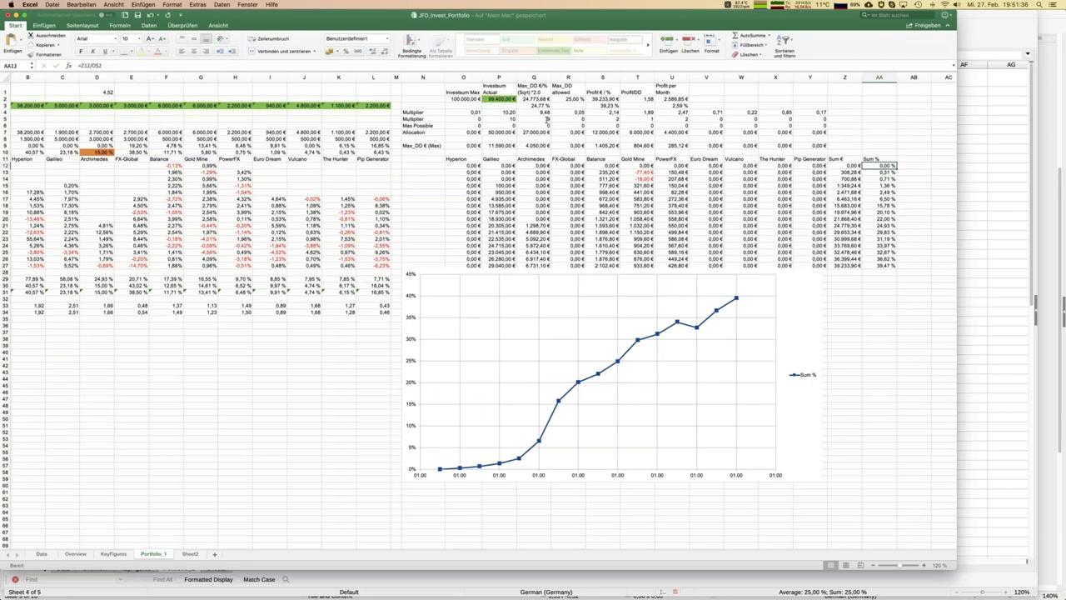
pyautogui.doubleClick(896, 168)
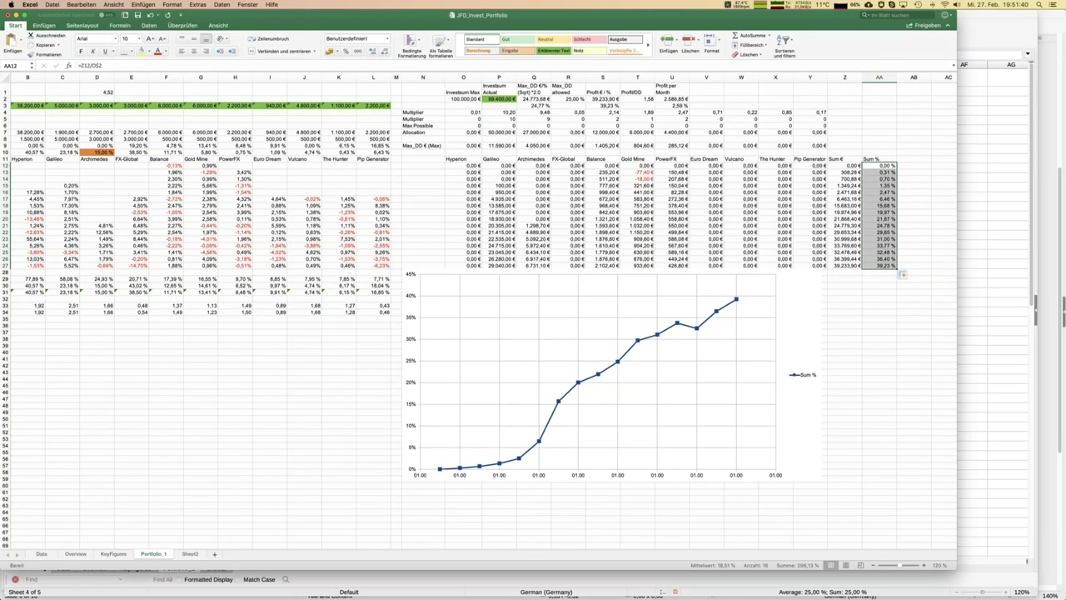
pyautogui.click(883, 172)
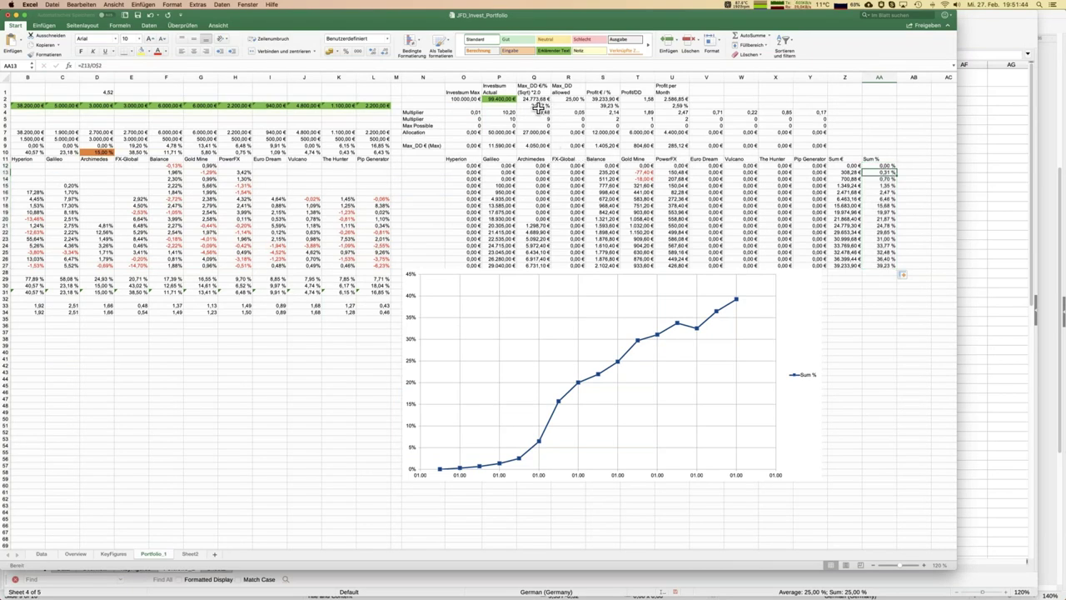
# Set Hyperion's multiplier in O4 to 0 and copy it to the other strategies in P4:Y4.
pyautogui.click(472, 111)
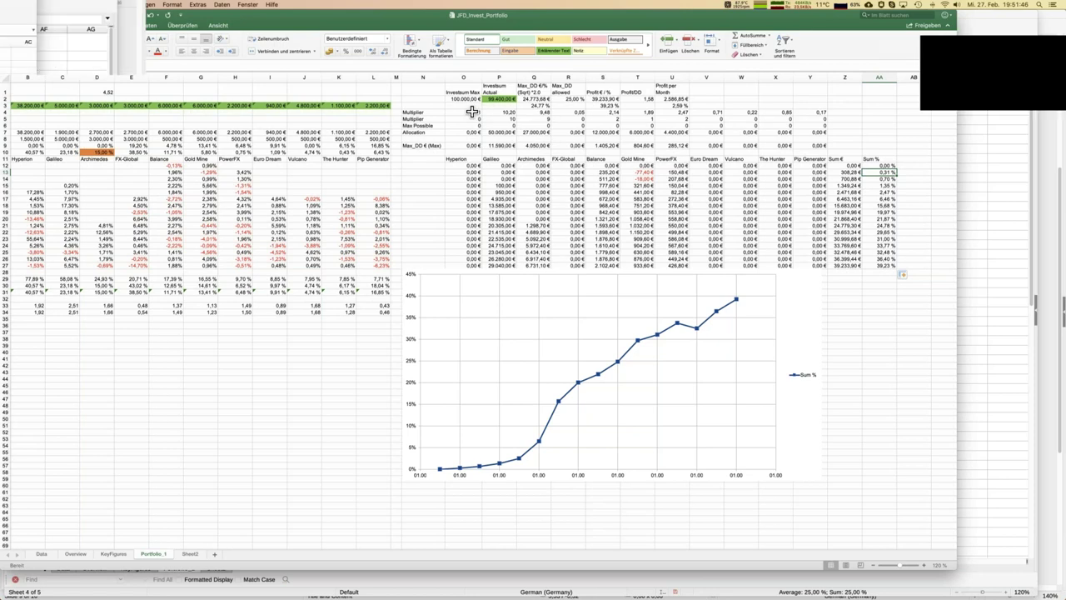
pyautogui.write('0')
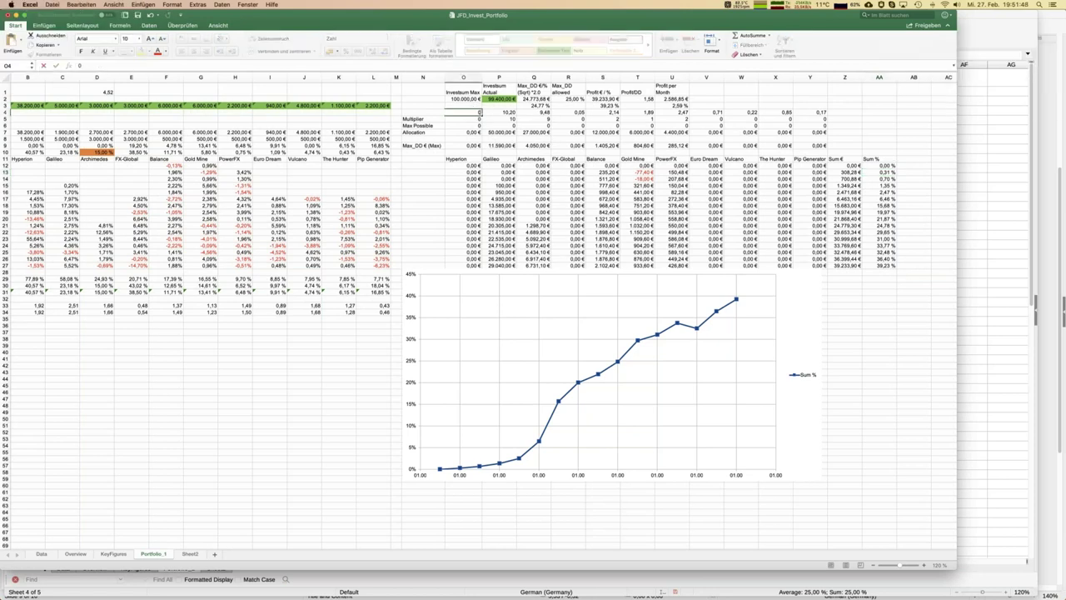
pyautogui.press('Escape')
pyautogui.press('super+c')
pyautogui.moveTo(498, 111); pyautogui.dragTo(811, 112)
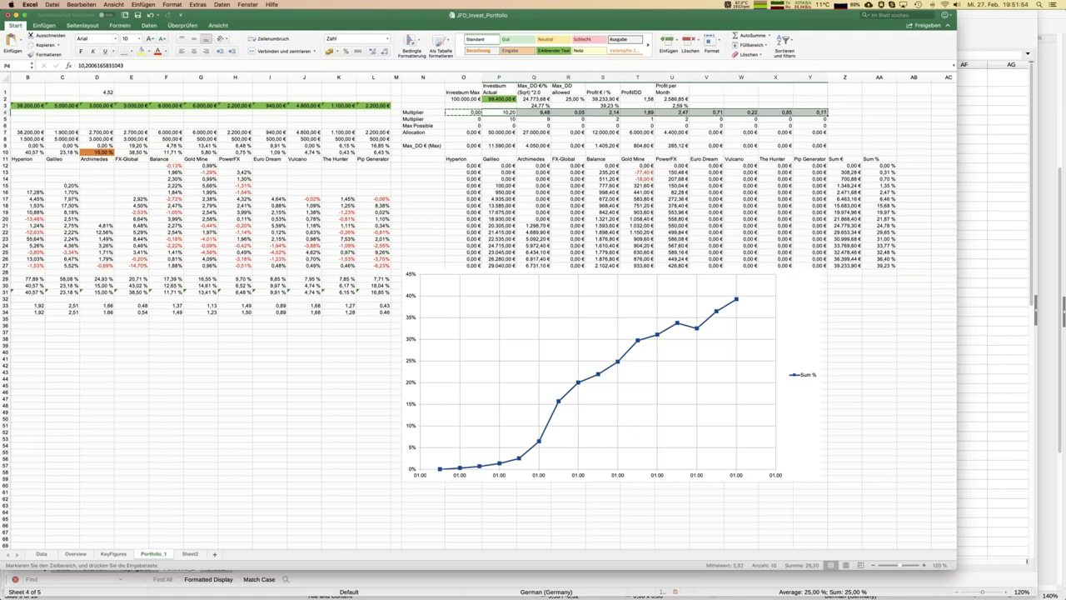
pyautogui.press('super+v')
# Compare the decimal Multiplier entries in row 4 with the second Multiplier row below, starting at Hyperion.
pyautogui.click(412, 111)
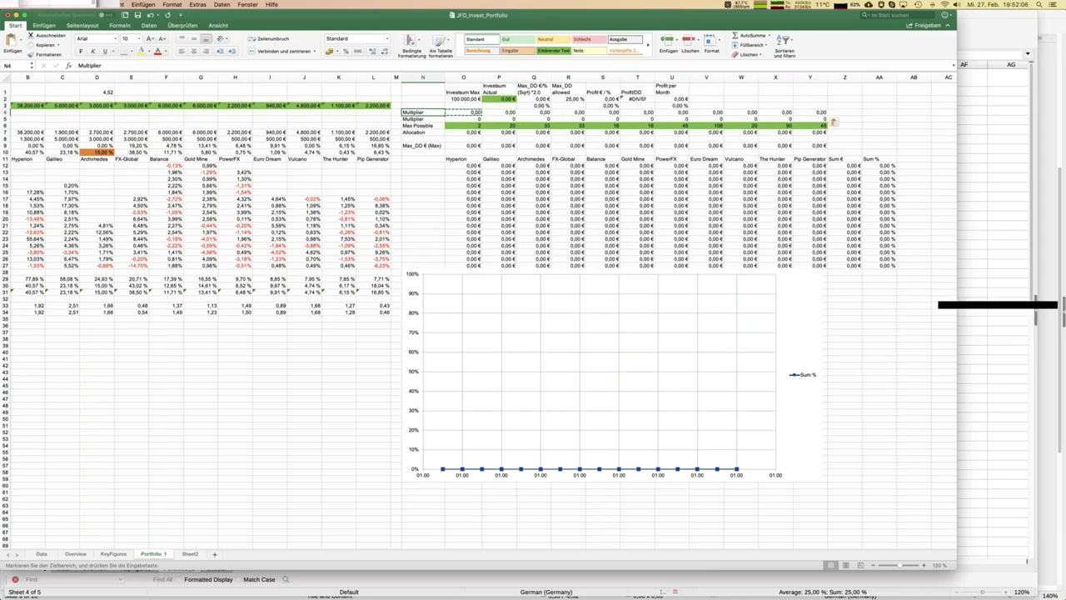
pyautogui.click(463, 111)
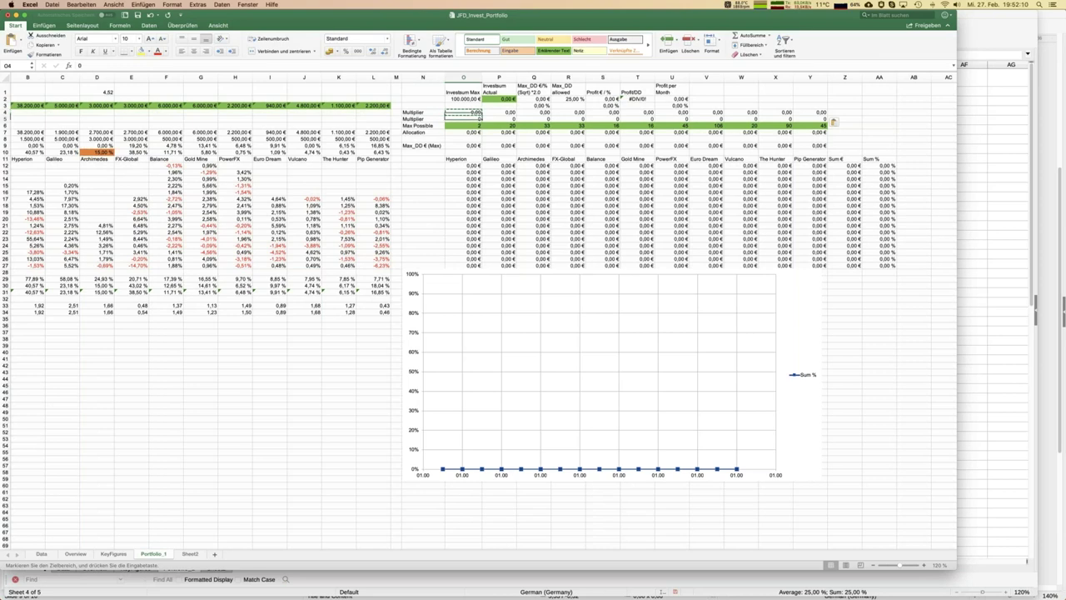
pyautogui.click(412, 111)
pyautogui.click(463, 111)
pyautogui.click(463, 118)
pyautogui.click(463, 111)
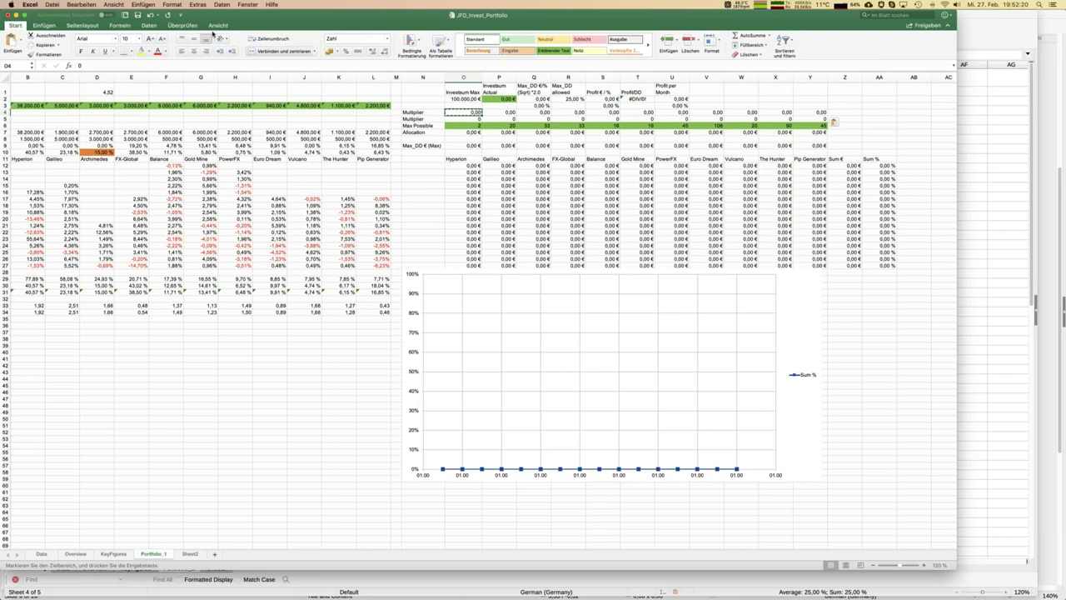
# Run the Solver to maximize U3 by changing multipliers O4:Y4 with the evolutionary method, accept the solution and check the maximum investment sum.
pyautogui.click(148, 25)
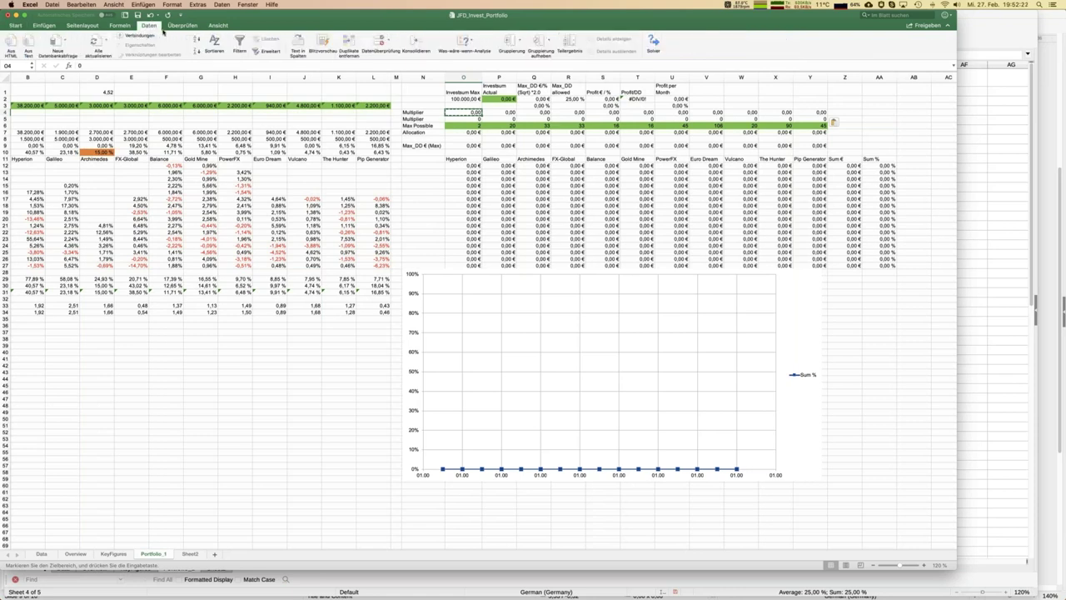
pyautogui.click(653, 45)
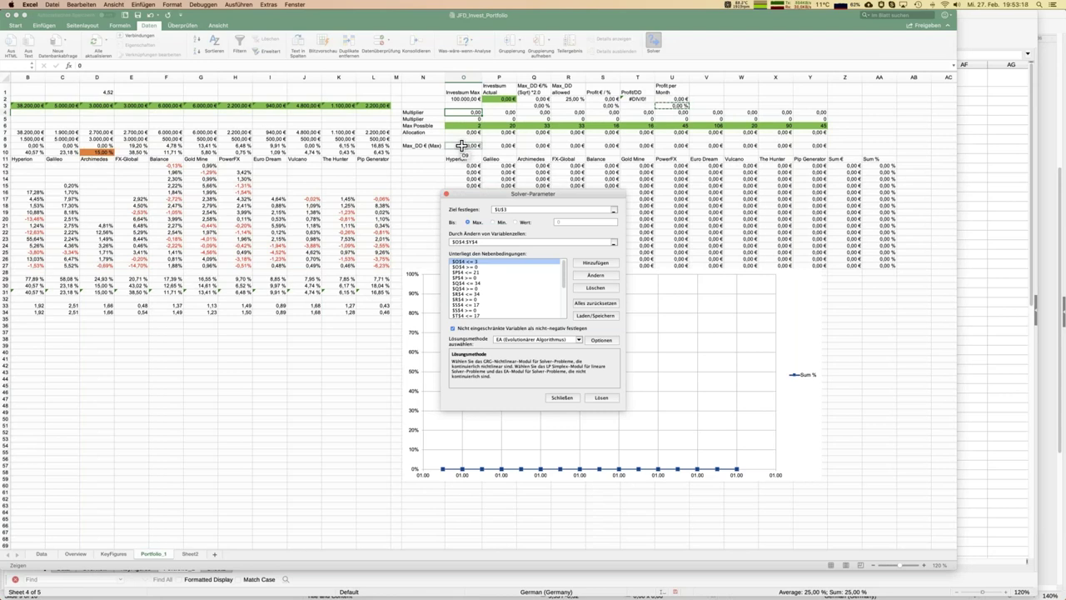
pyautogui.click(608, 398)
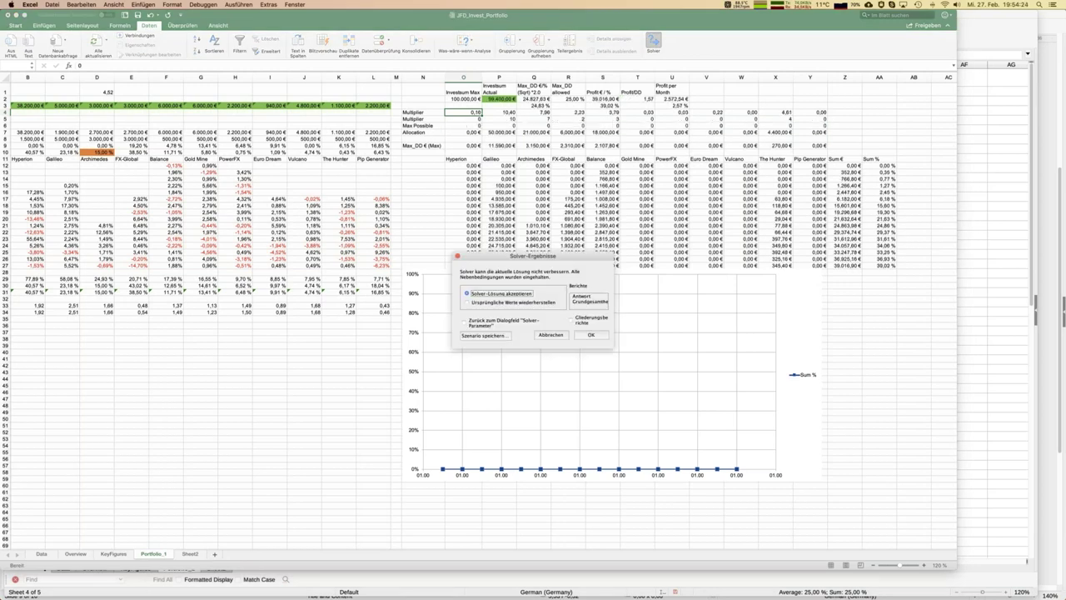
pyautogui.click(591, 334)
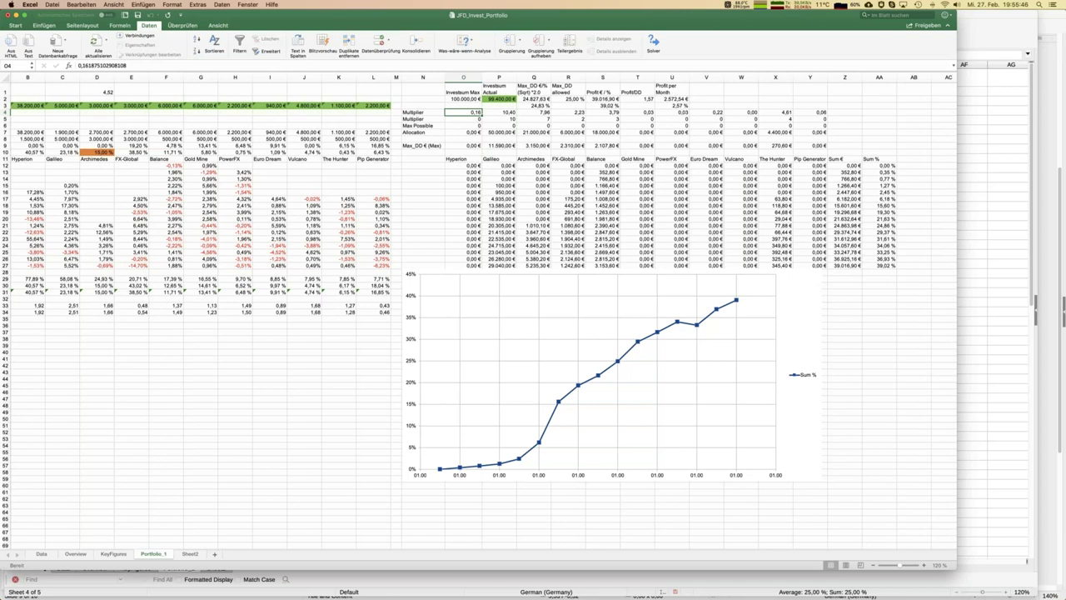
pyautogui.click(463, 98)
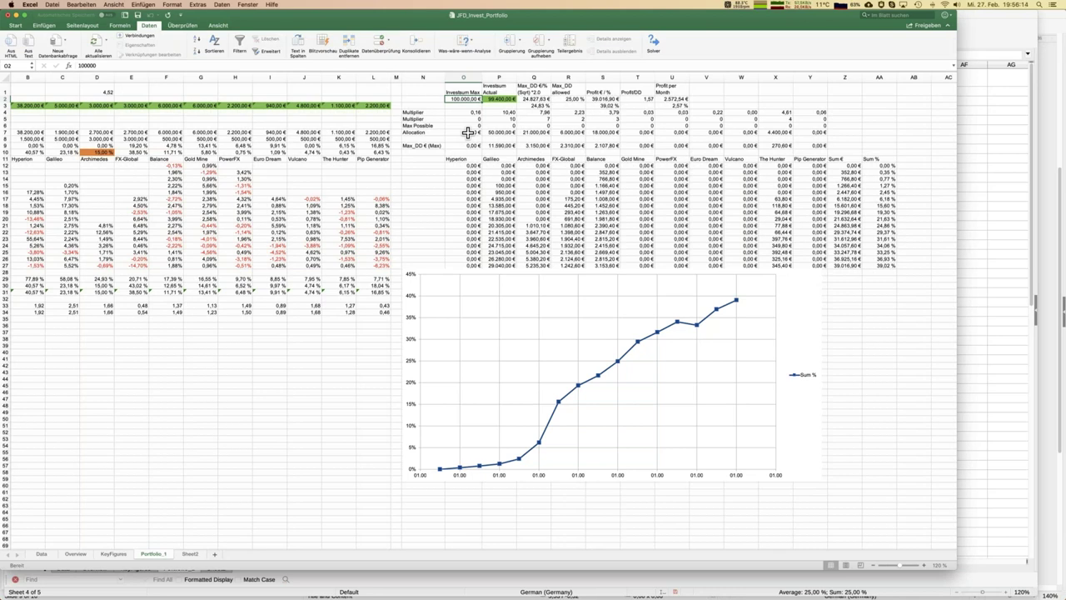
# Switch back to LibreOffice and bring up the Portfolio_Variants.ods spreadsheet.
pyautogui.moveTo(713, 315)
pyautogui.moveTo(2, 303)
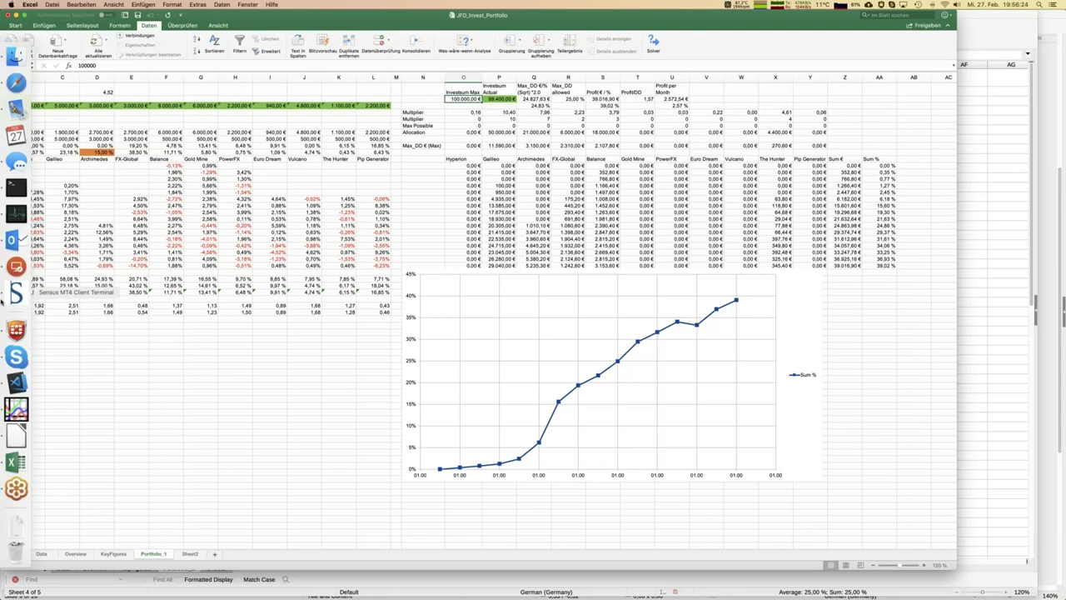
pyautogui.click(16, 434)
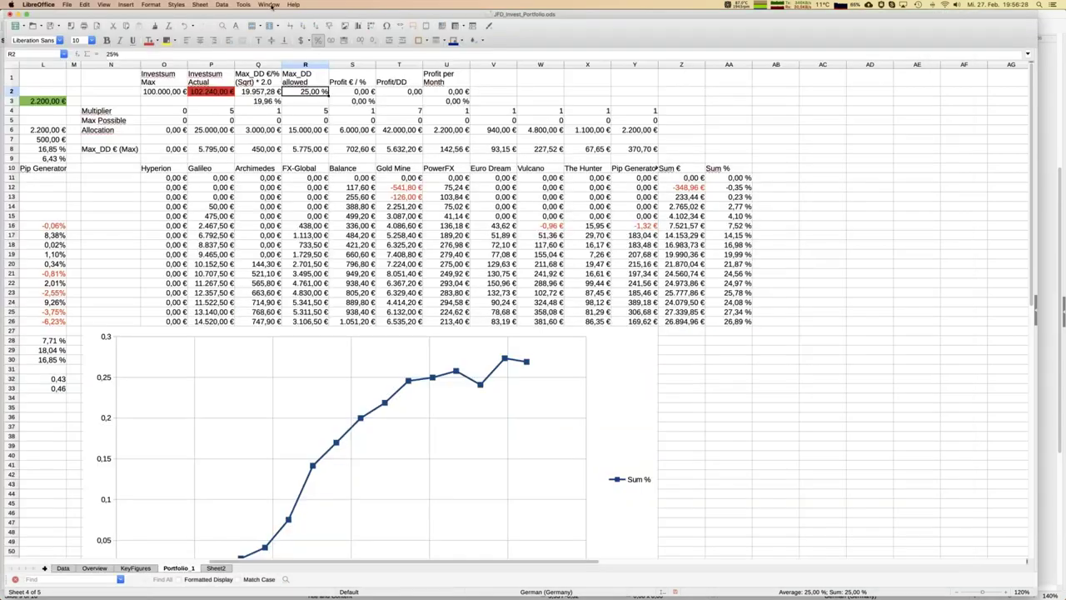
pyautogui.click(269, 5)
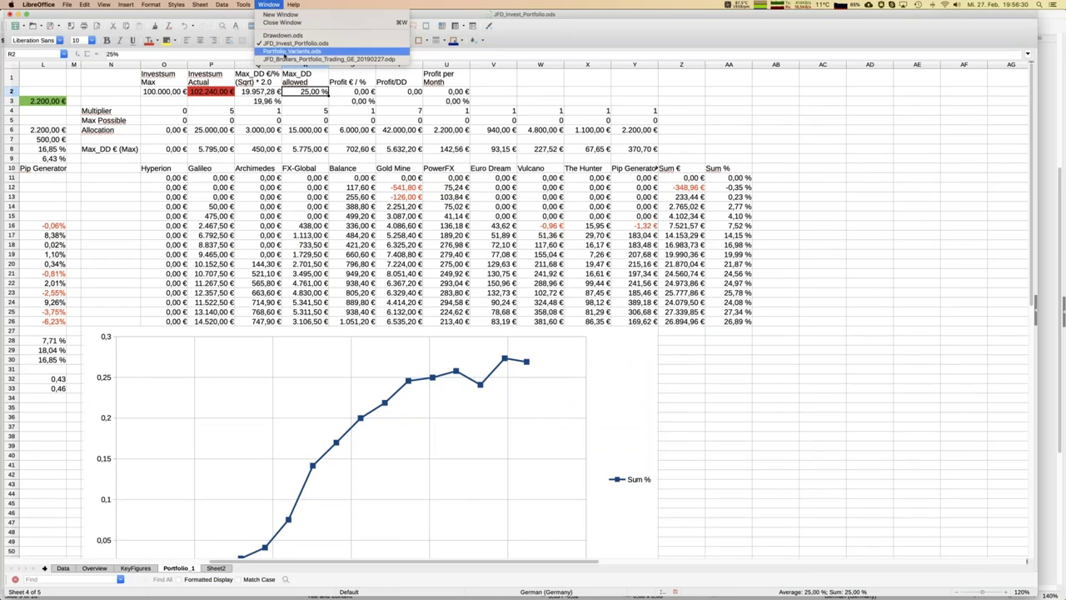
pyautogui.click(284, 52)
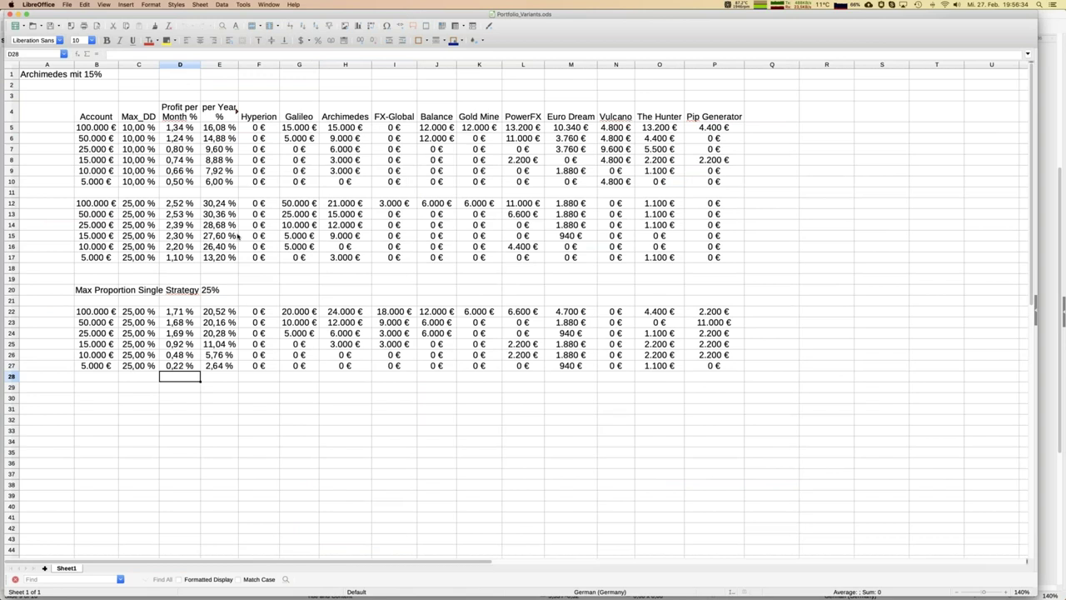
# Examine the 100.000 € account variants for 10 % and 25 % maximum drawdown, including the full allocation in row 12.
pyautogui.click(102, 126)
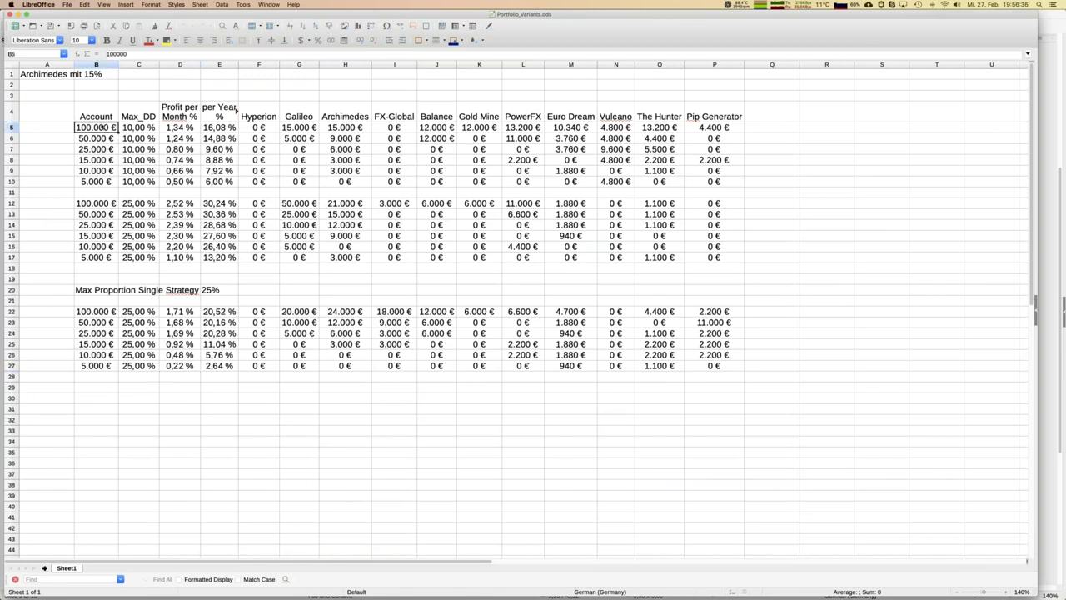
pyautogui.click(103, 204)
pyautogui.moveTo(208, 203); pyautogui.dragTo(713, 205)
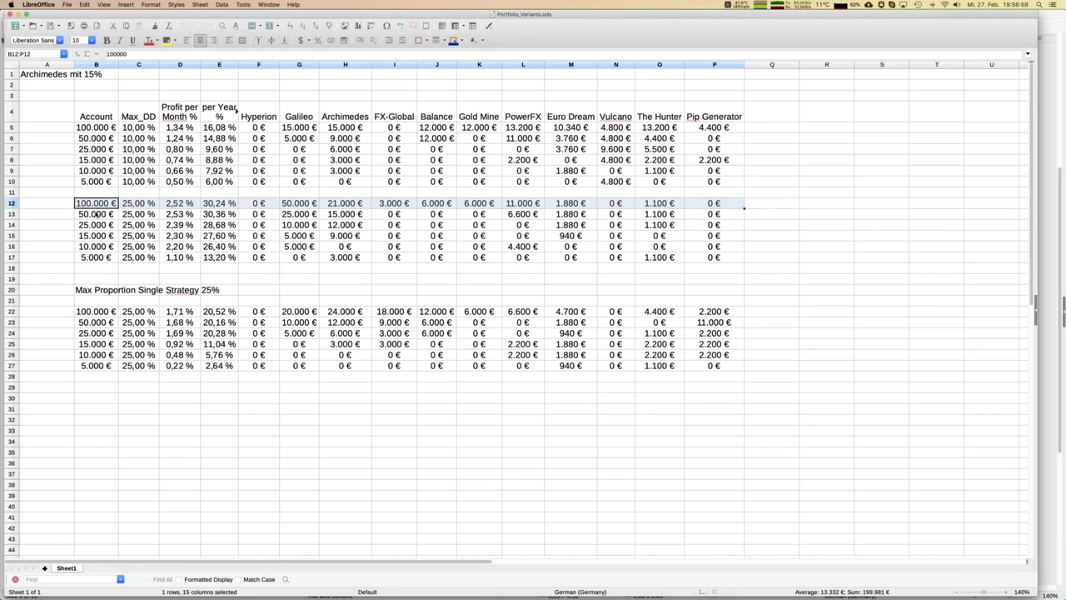
# Go through the smaller accounts in the 25 % drawdown block, from 50.000 € down to 5.000 €.
pyautogui.click(96, 214)
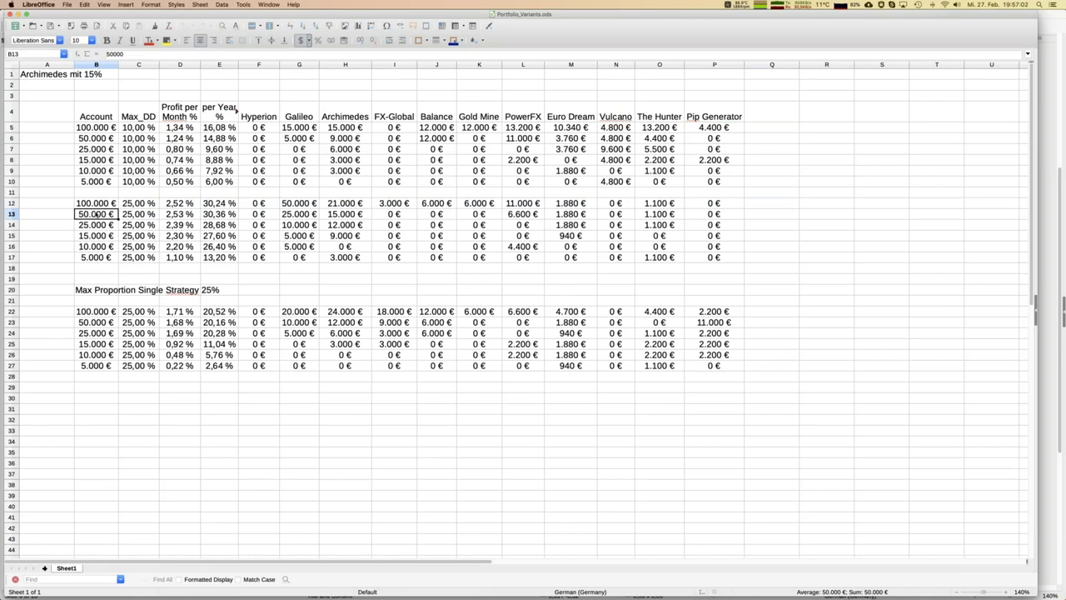
pyautogui.press('Tab')
pyautogui.press('Return')
pyautogui.press('Return')
pyautogui.press('Return')
pyautogui.press('Return')
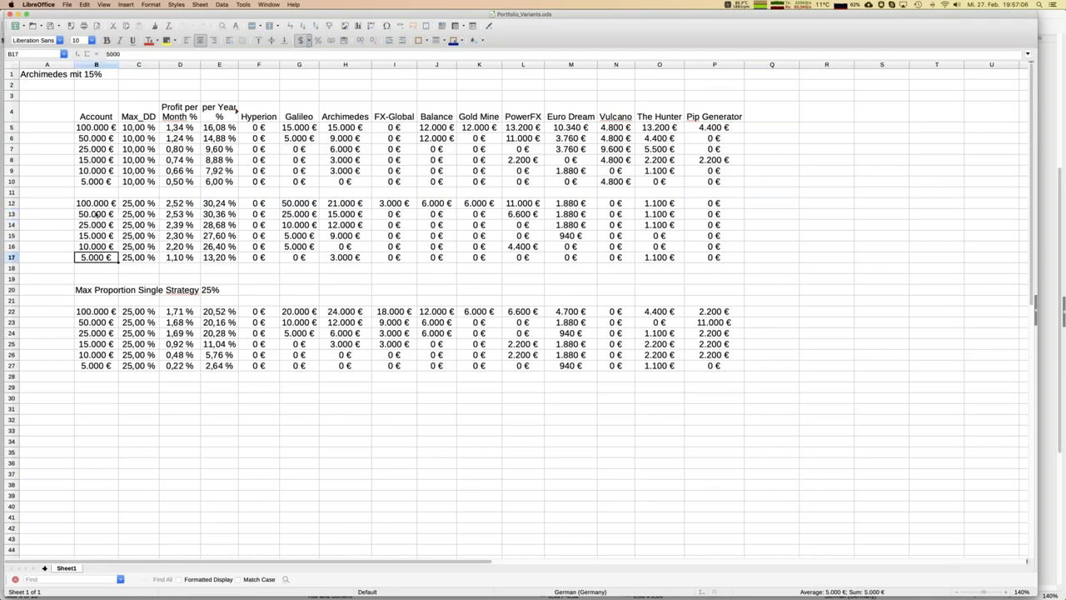
# Review the monthly profit and the strategy allocations of the 5.000 € account in row 17, across to The Hunter.
pyautogui.press('Tab')
pyautogui.press('Tab')
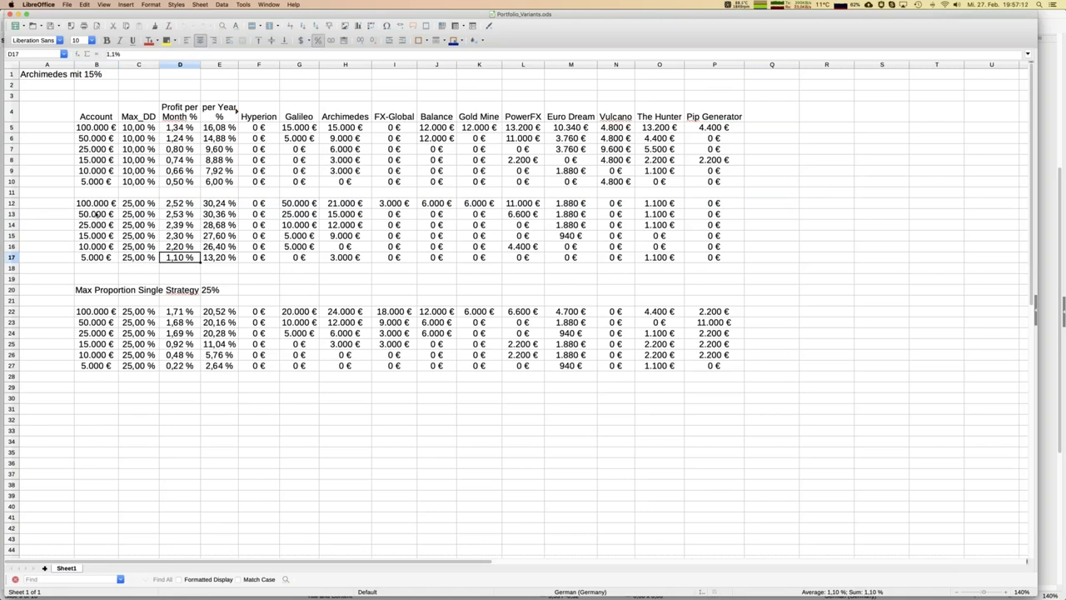
pyautogui.press('Tab')
pyautogui.press('Tab')
pyautogui.press('Tab')
pyautogui.press('Tab')
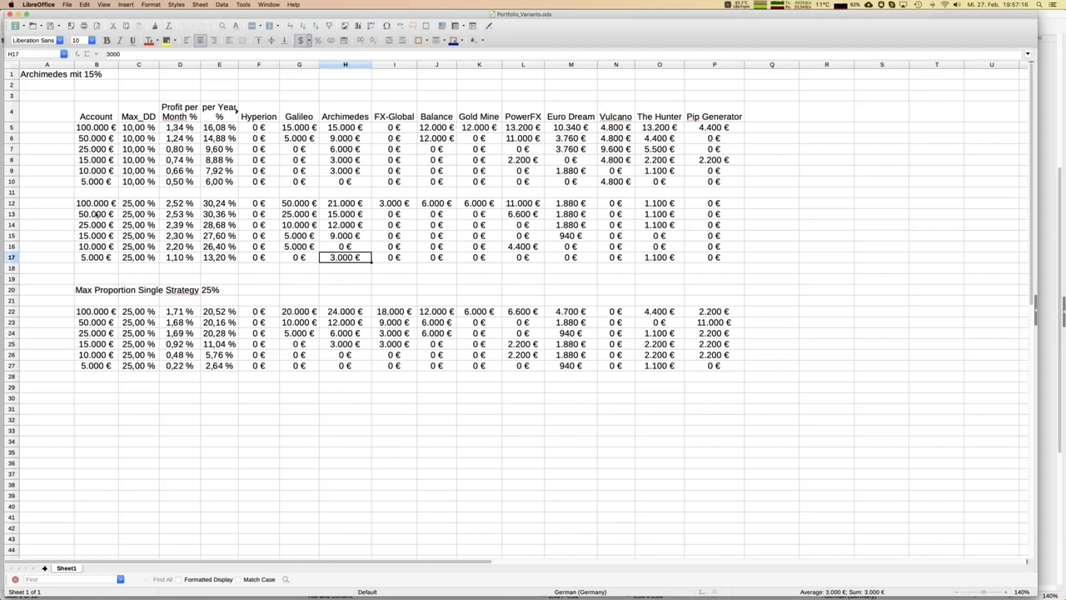
pyautogui.press('Tab')
pyautogui.press('Tab')
pyautogui.press('Tab')
pyautogui.press('Tab')
pyautogui.press('Tab')
pyautogui.press('Tab')
pyautogui.press('Tab')
pyautogui.press('Tab')
pyautogui.press('Tab')
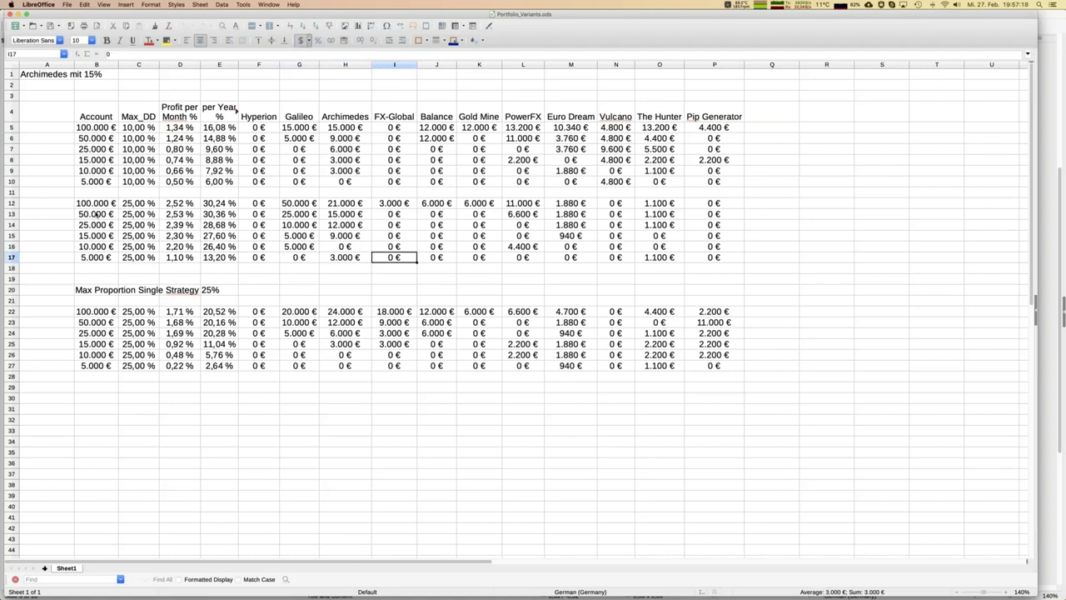
pyautogui.press('Left')
pyautogui.press('Left')
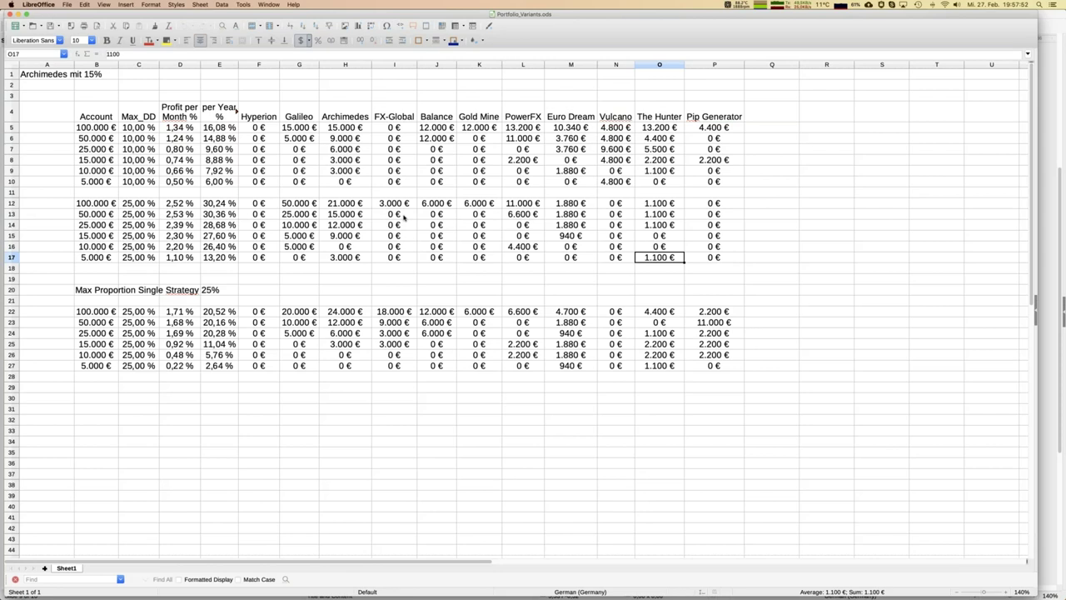
# Compare Galileo's share of the 100.000 € account in G12 with the Max Proportion Single Strategy 25% block.
pyautogui.click(101, 290)
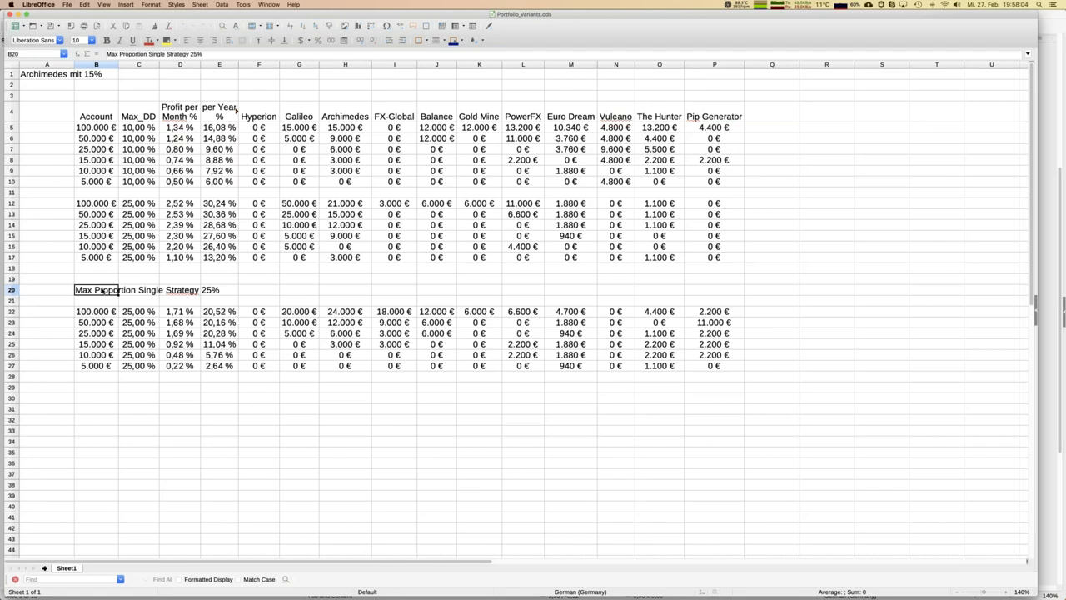
pyautogui.click(296, 204)
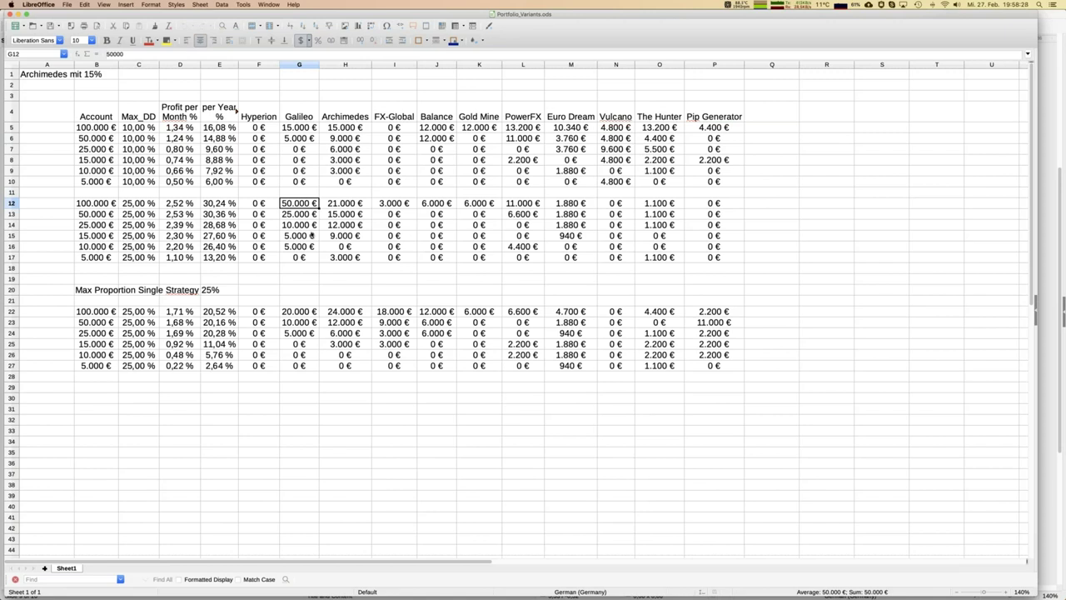
pyautogui.press('Down')
pyautogui.press('Down')
pyautogui.press('Down')
pyautogui.press('Down')
pyautogui.press('Down')
pyautogui.press('Down')
pyautogui.press('Down')
pyautogui.press('Down')
pyautogui.press('Left')
pyautogui.press('Left')
pyautogui.press('Left')
pyautogui.press('Left')
pyautogui.press('Left')
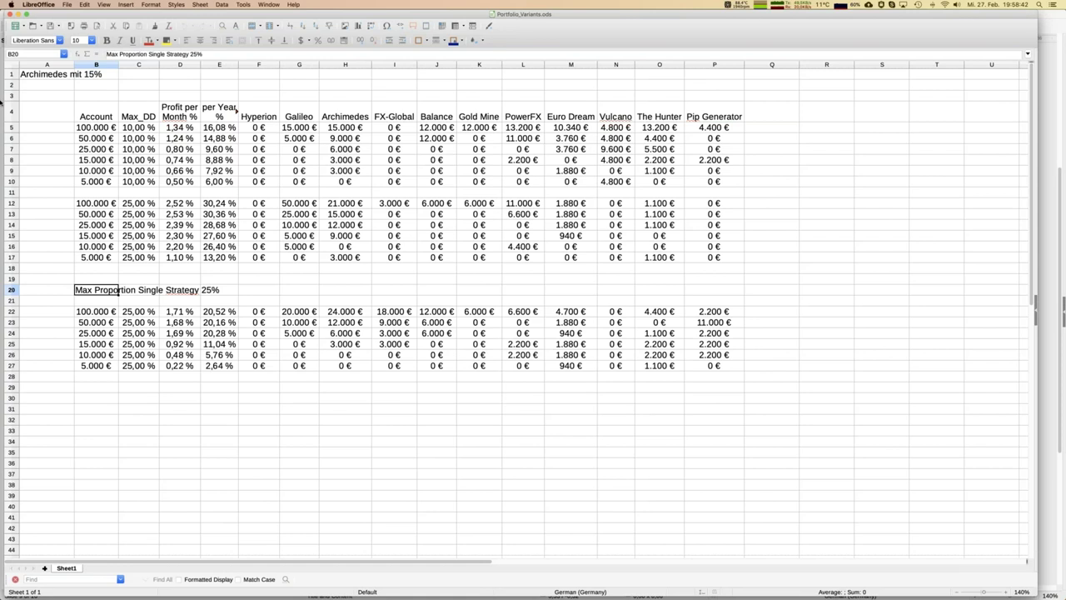
# Switch to Finder and open the workbook JFD_Invest_Portfolio_MaxProportion.xlsx in Excel.
pyautogui.click(18, 59)
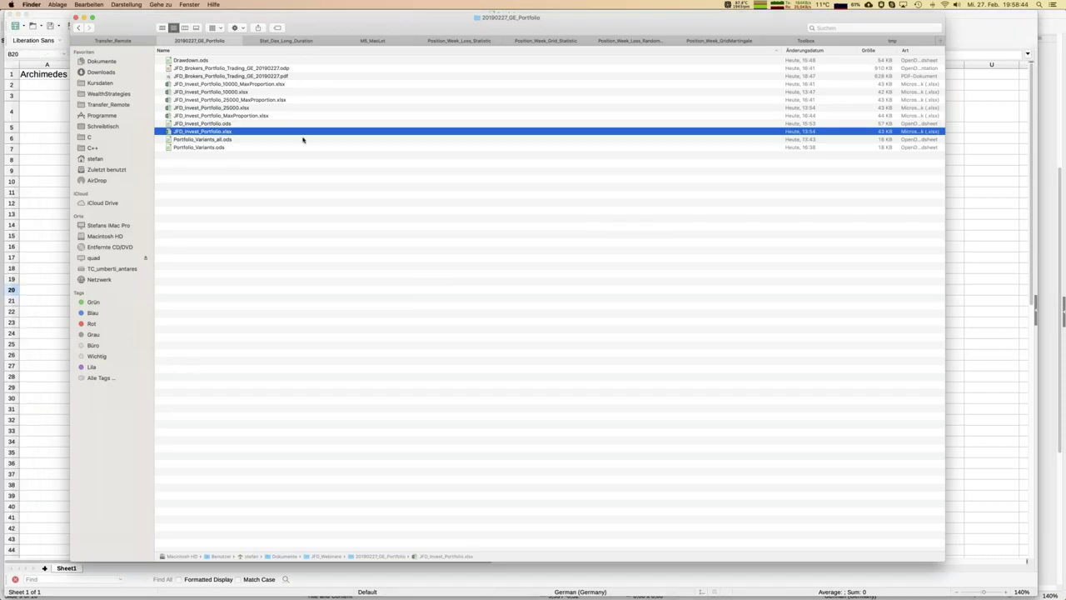
pyautogui.click(241, 116)
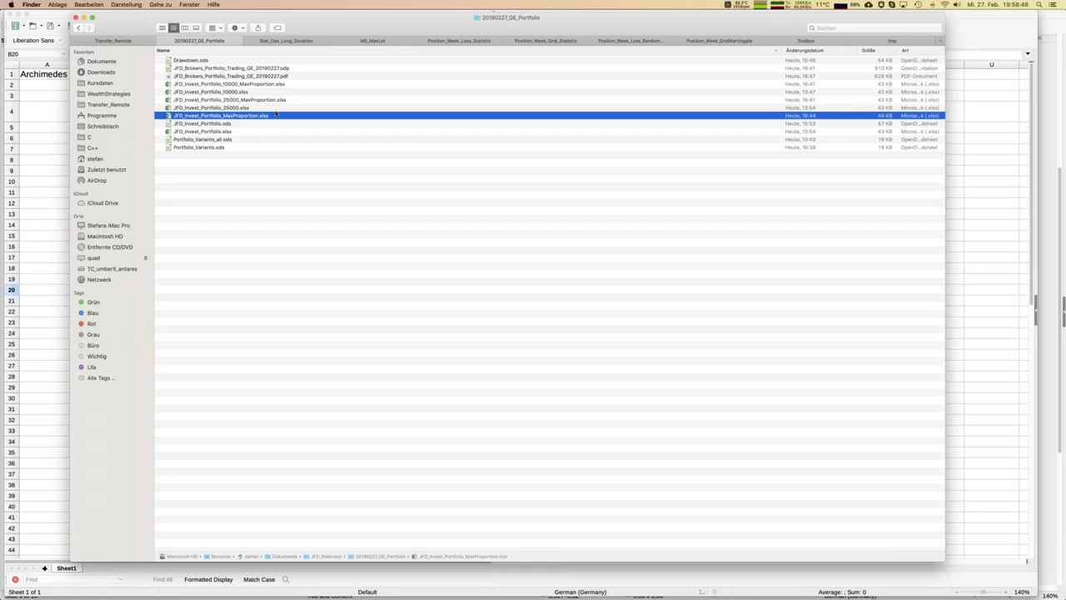
pyautogui.doubleClick(249, 116)
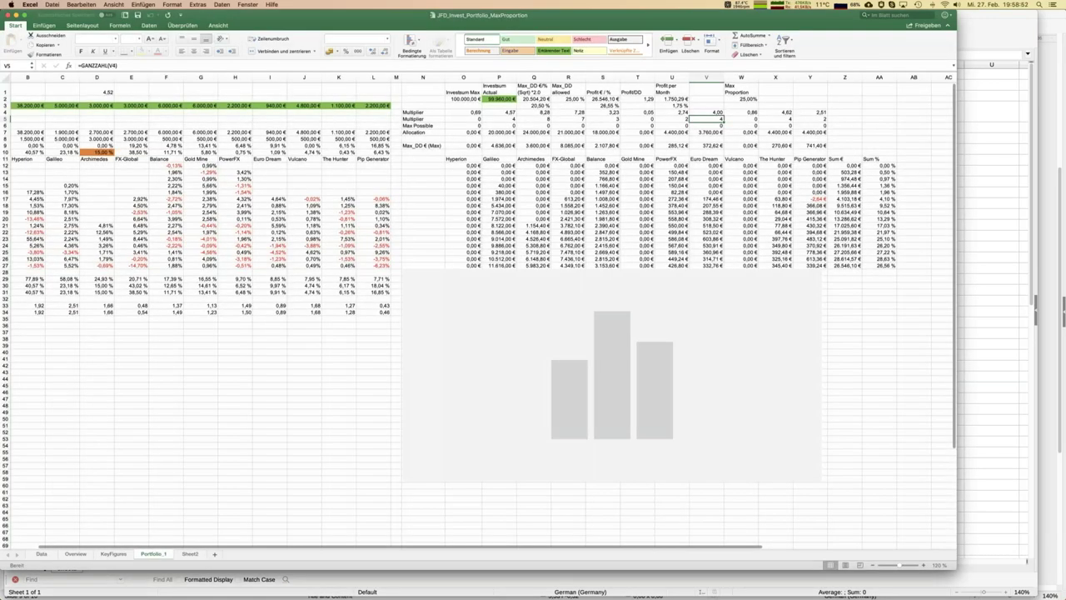
# Examine the Max Proportion limit in W2 and the conditional profit formula in S2 on the Portfolio_1 sheet.
pyautogui.click(743, 93)
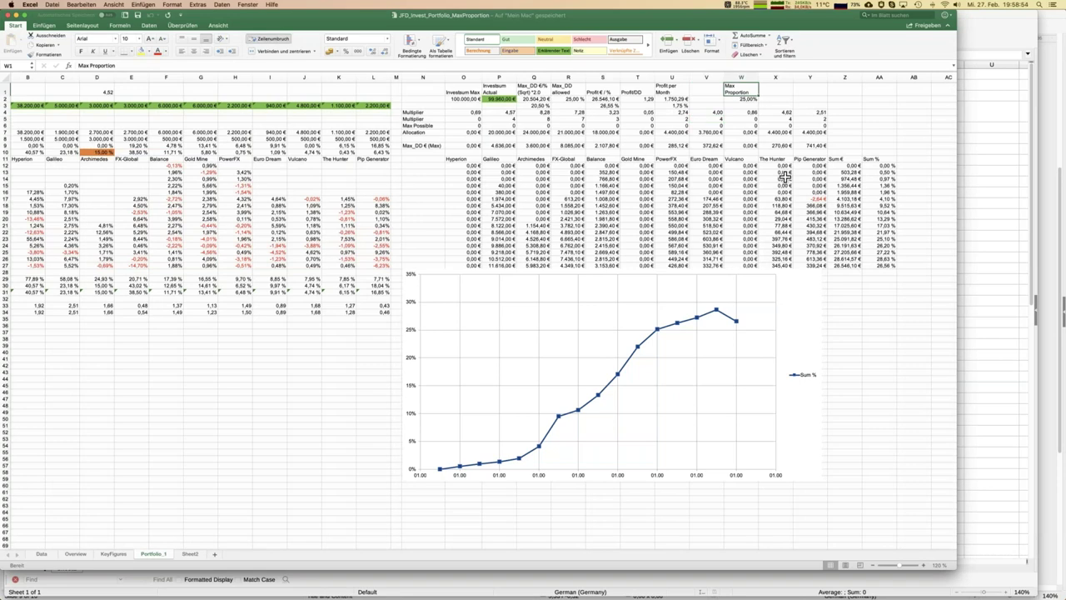
pyautogui.press('Down')
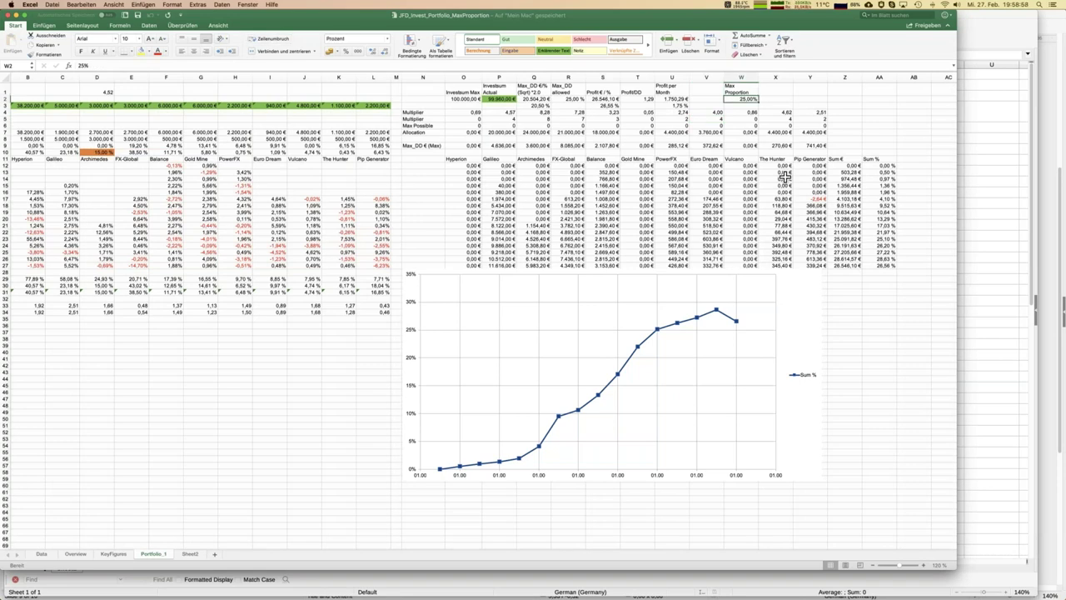
pyautogui.press('Left')
pyautogui.press('Left')
pyautogui.press('Left')
pyautogui.press('Left')
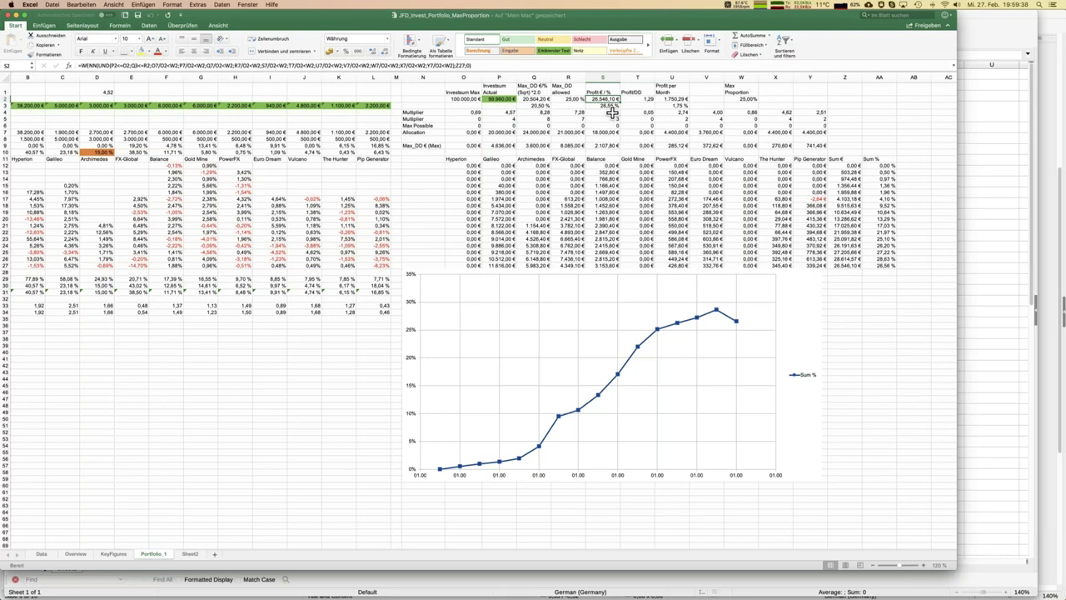
# Try a value of 10 for the Balance multiplier in S4.
pyautogui.click(612, 113)
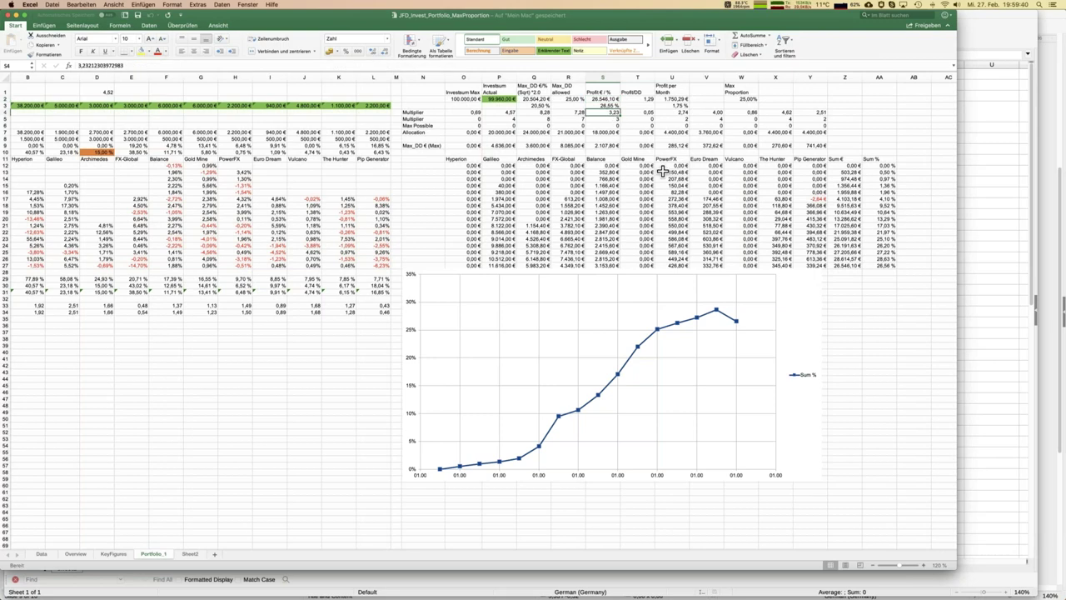
pyautogui.write('10')
pyautogui.press('Return')
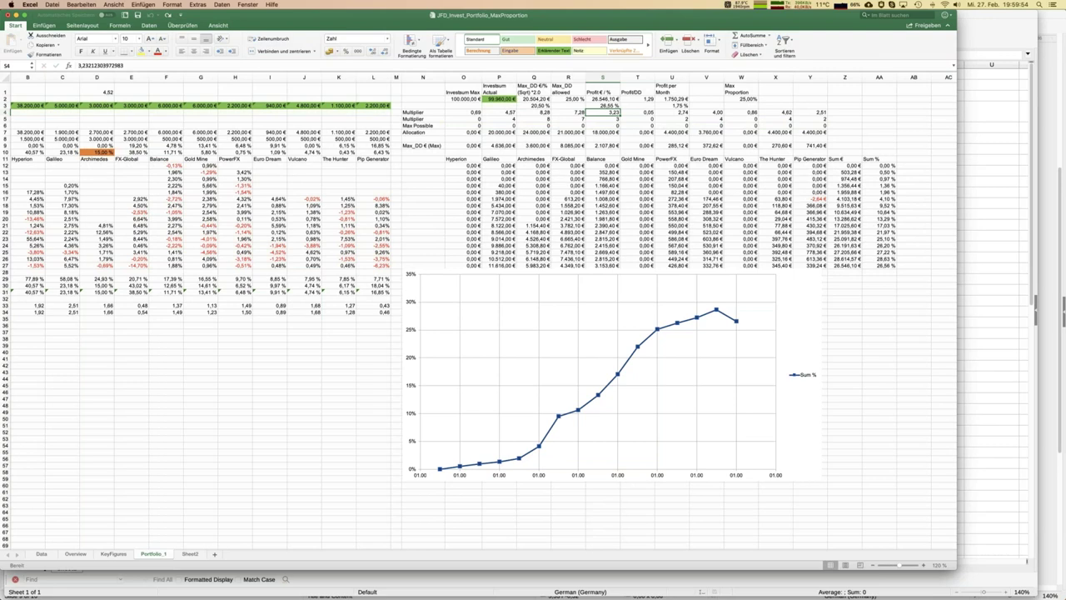
# Change the Sum % formula in AA12 to divide by the maximum investment in O$2 and fill it down to row 27.
pyautogui.click(884, 165)
pyautogui.click(142, 65)
pyautogui.press('Left')
pyautogui.press('Left')
pyautogui.press('BackSpace')
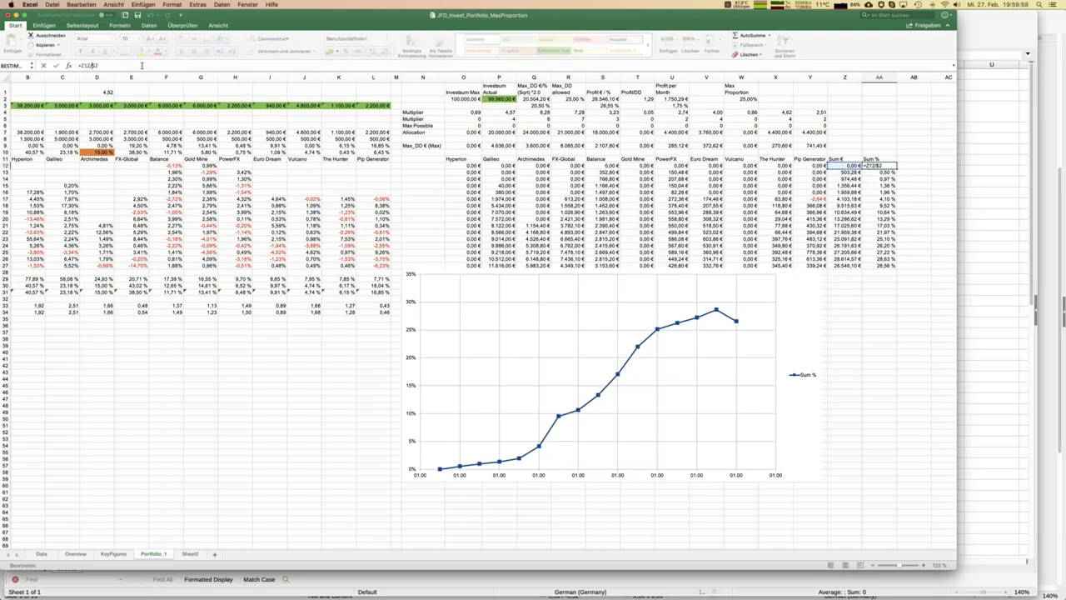
pyautogui.write('O')
pyautogui.press('Return')
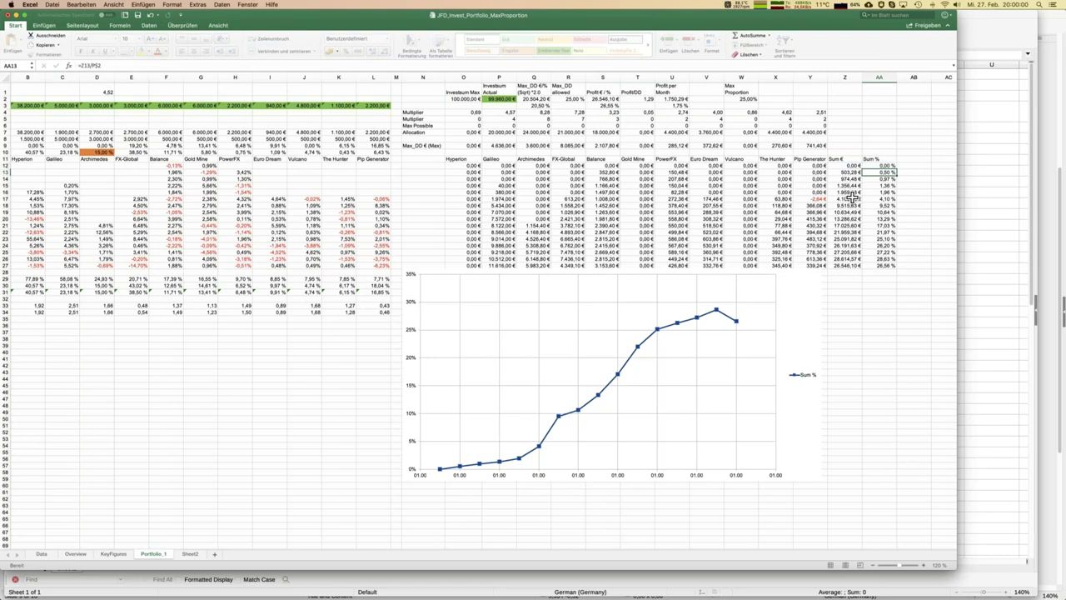
pyautogui.click(885, 166)
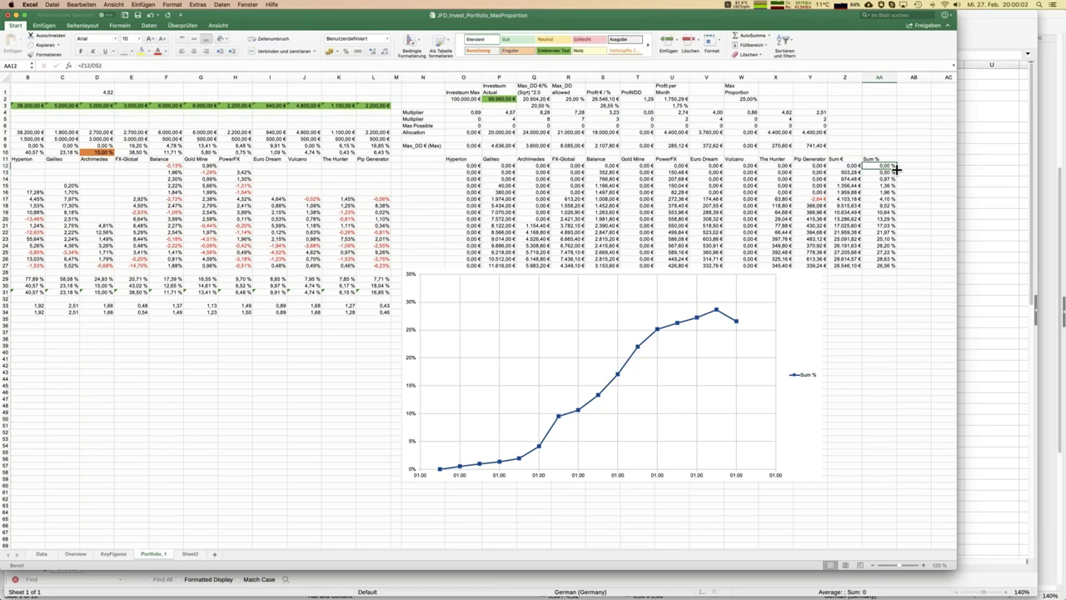
pyautogui.doubleClick(897, 169)
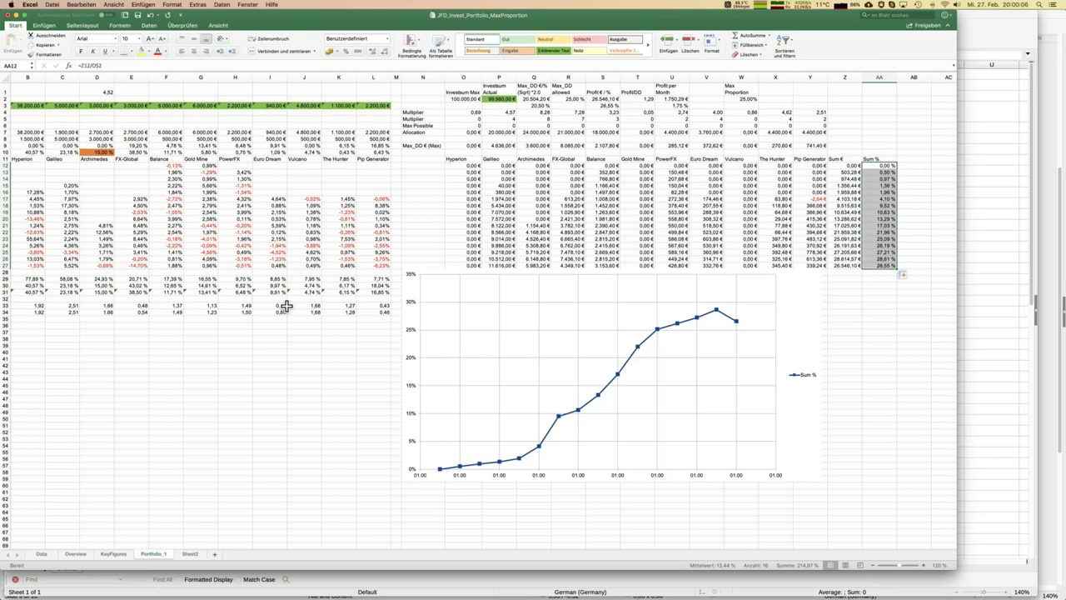
# Try a Max Proportion of 15 % in W2 and undo the change.
pyautogui.click(746, 98)
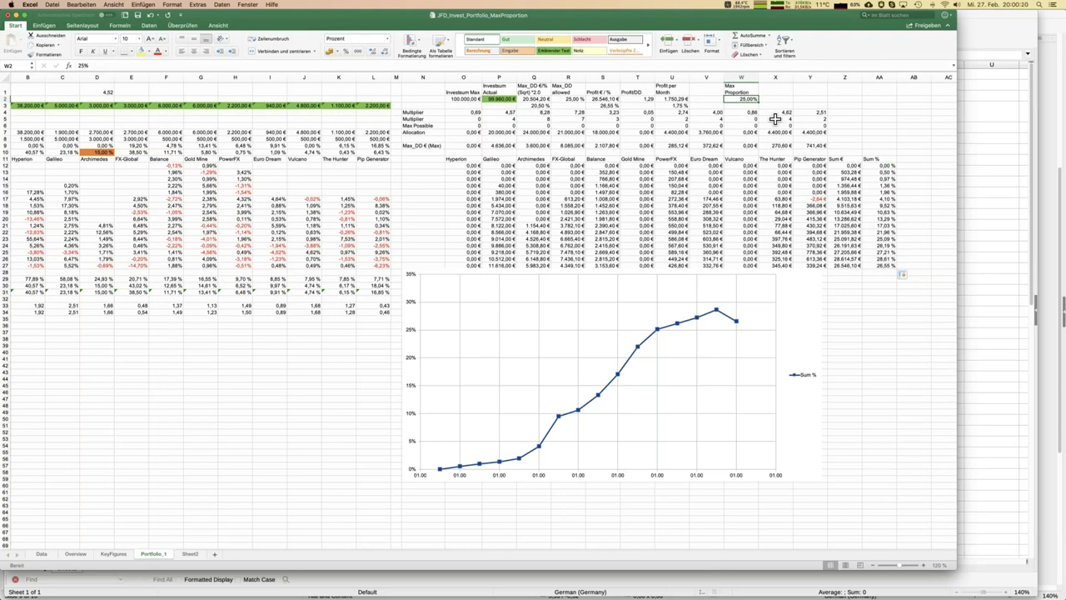
pyautogui.write('15')
pyautogui.press('Return')
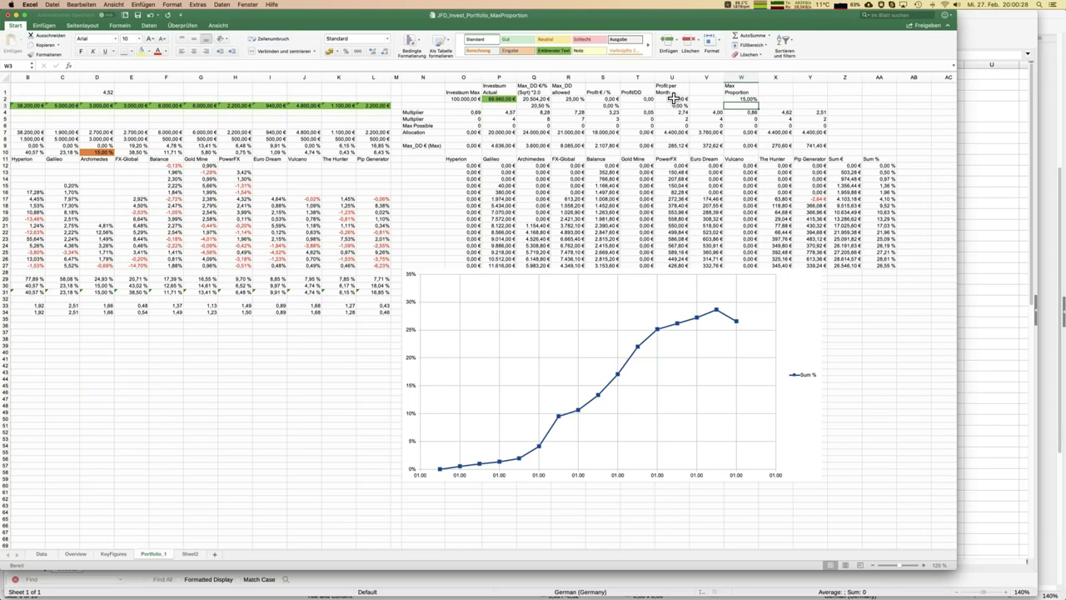
pyautogui.press('super+z')
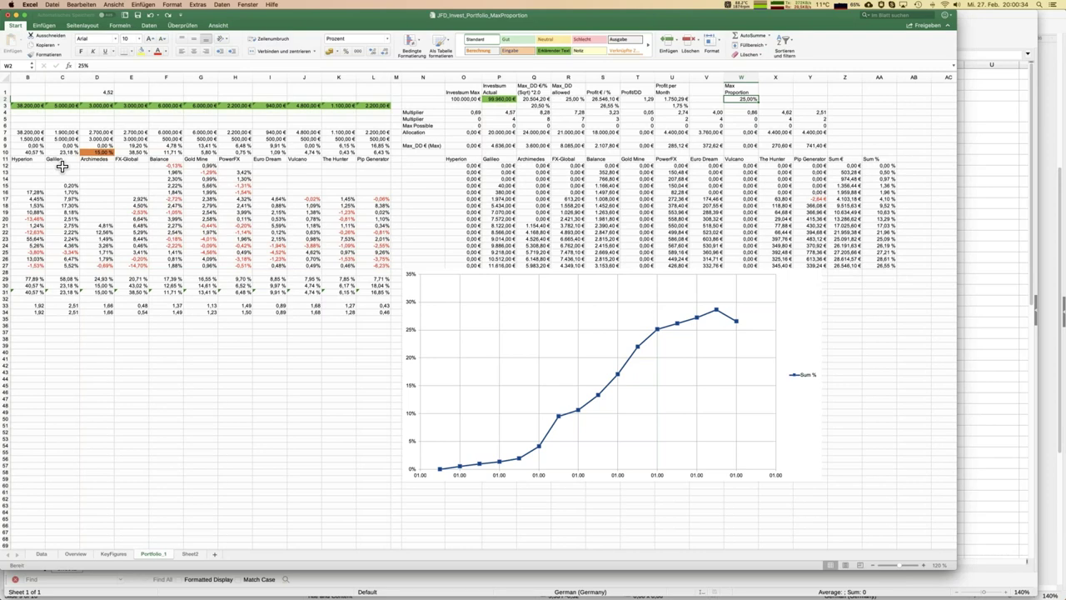
# Switch back to Portfolio_Variants.ods in LibreOffice and review the 10 % drawdown block from the 100.000 € account down to the 5.000 € account.
pyautogui.moveTo(5, 239)
pyautogui.click(17, 433)
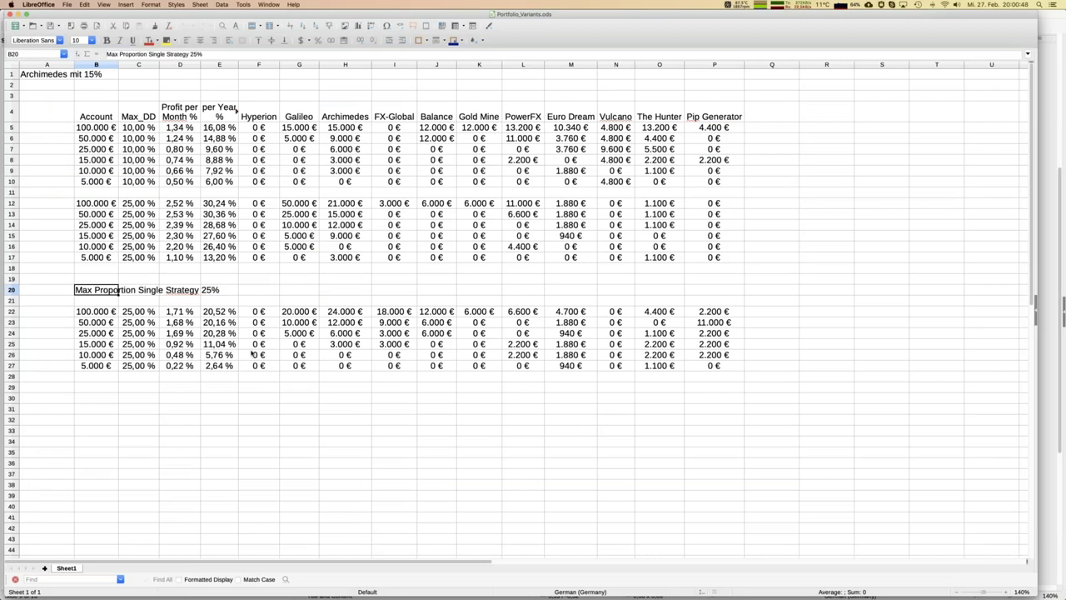
pyautogui.click(141, 119)
pyautogui.press('Down')
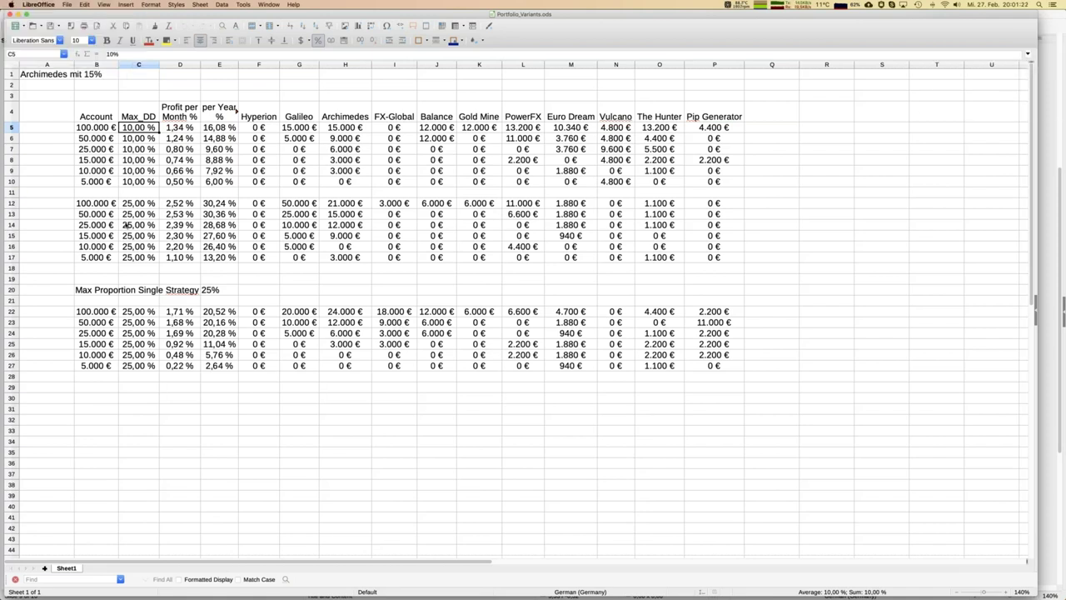
pyautogui.click(95, 181)
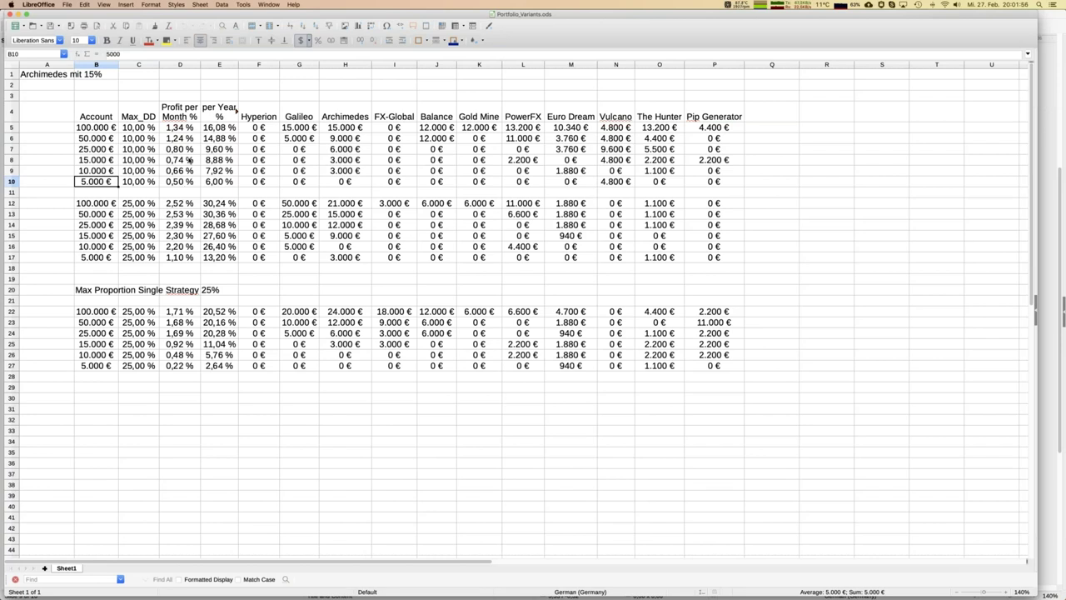
# Switch to the presentation JFD_Brokers_Portfolio_Trading_GE_20190227.odp and view slides 10 and 11 with the possible JFD Invest portfolios.
pyautogui.moveTo(7, 447)
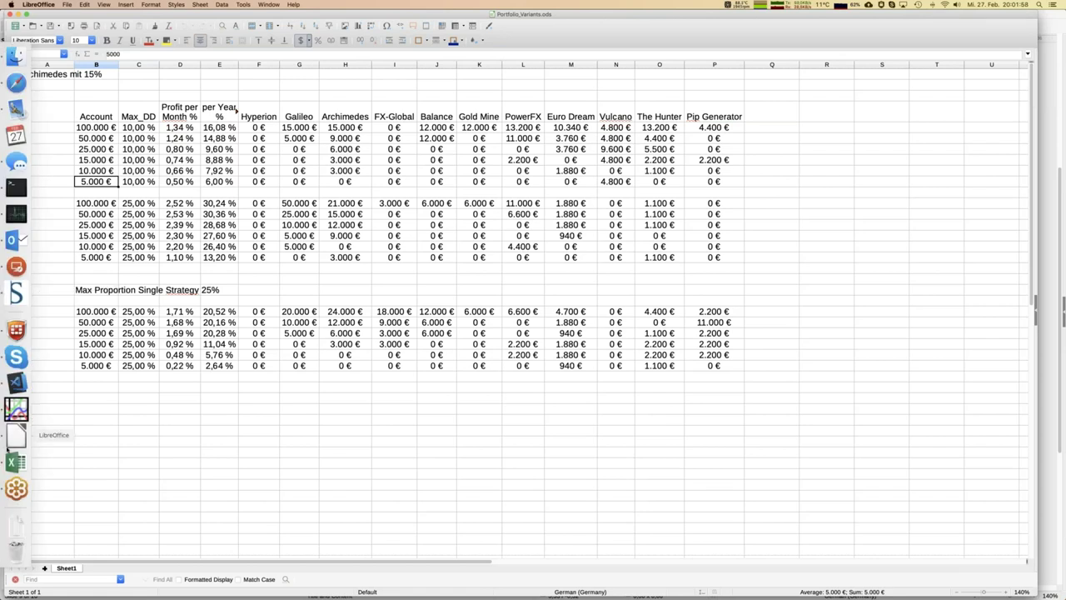
pyautogui.click(268, 4)
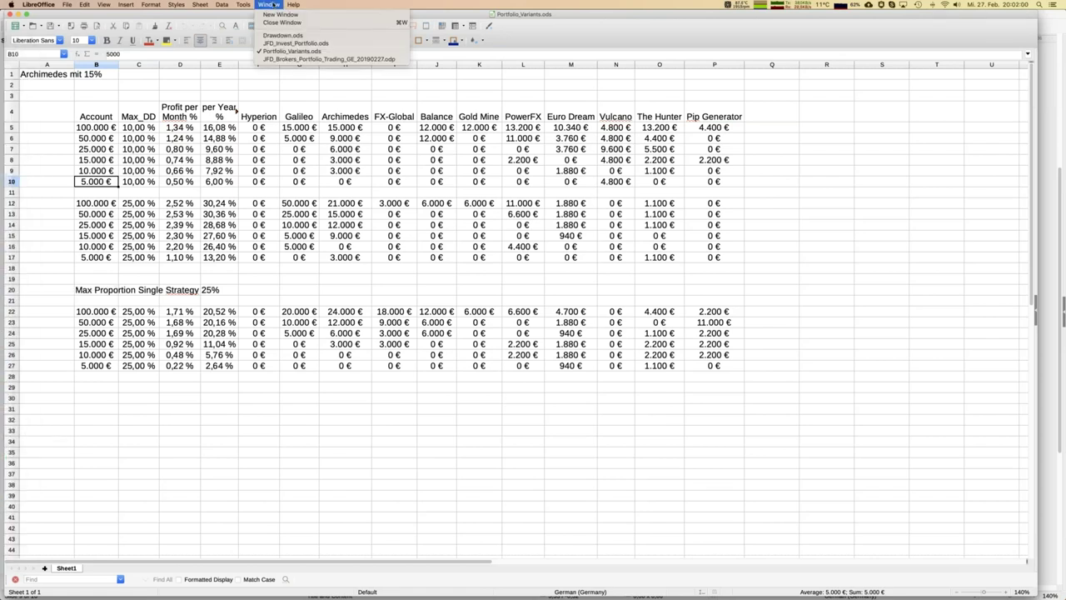
pyautogui.click(293, 60)
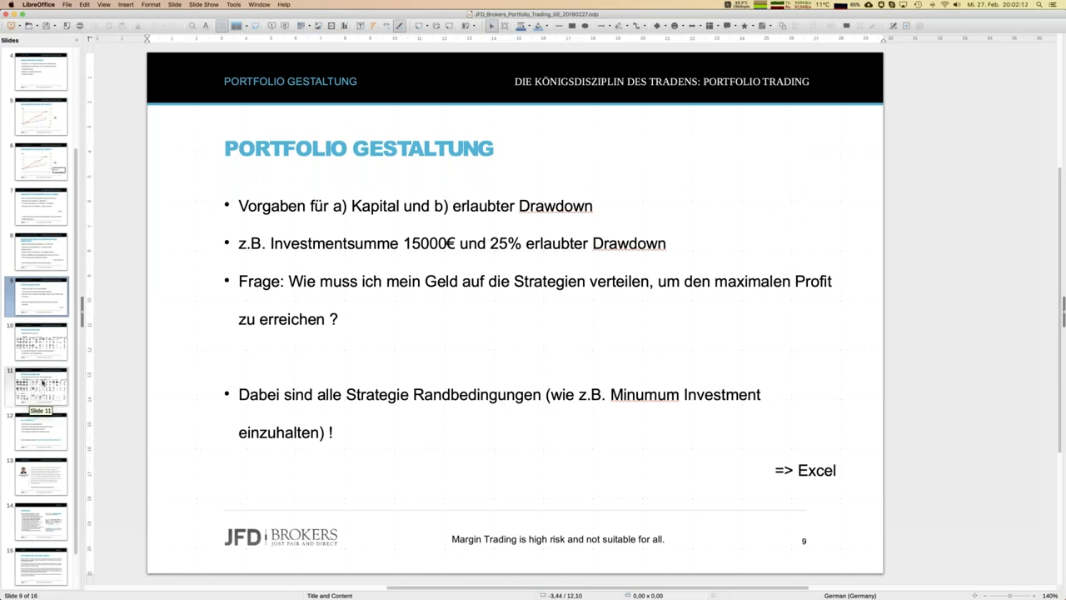
pyautogui.click(42, 350)
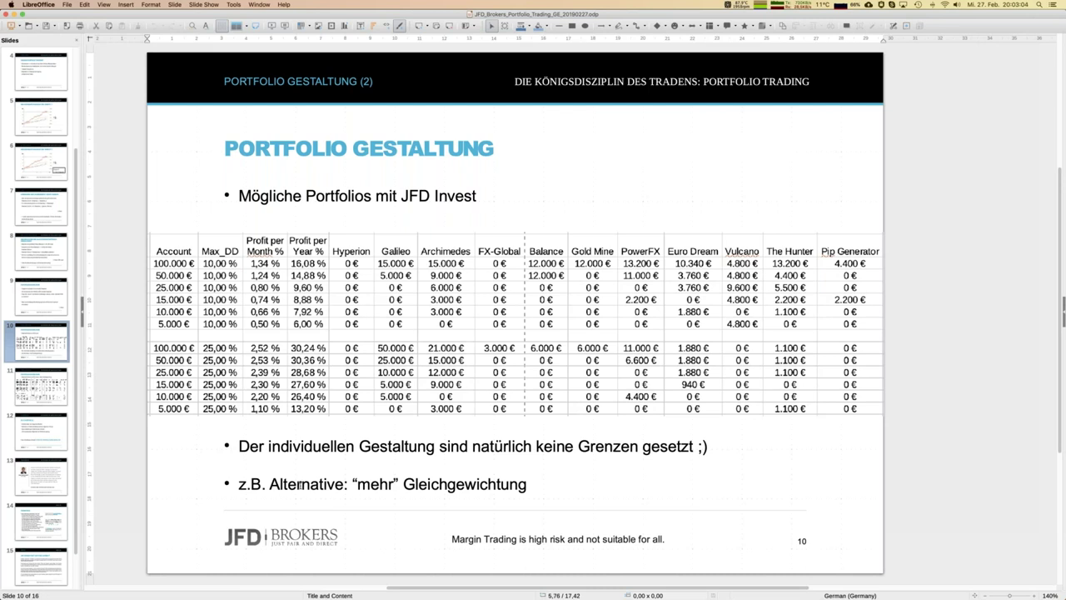
pyautogui.click(51, 391)
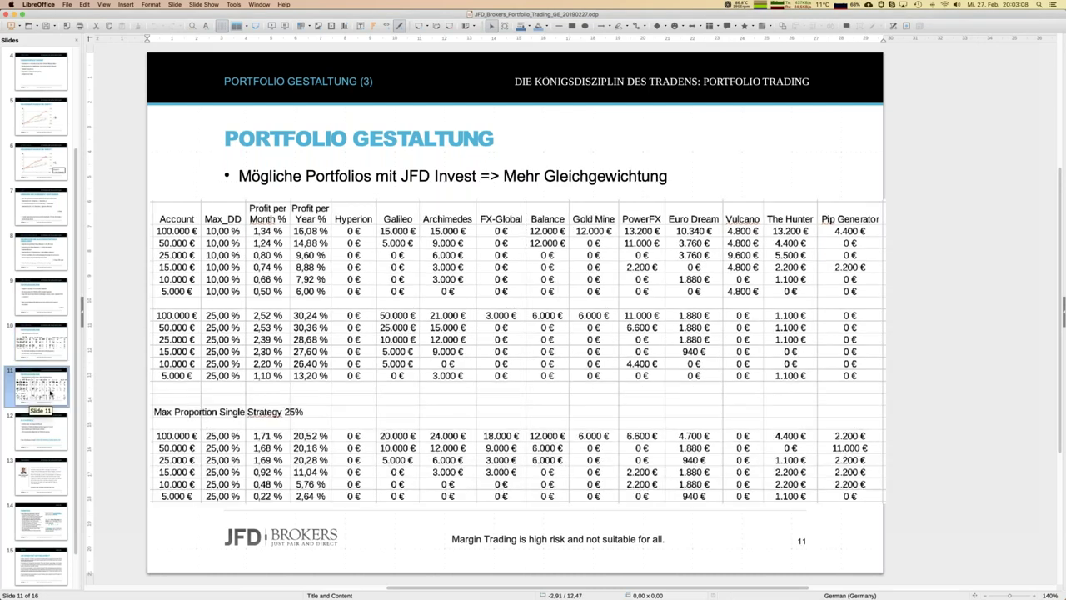